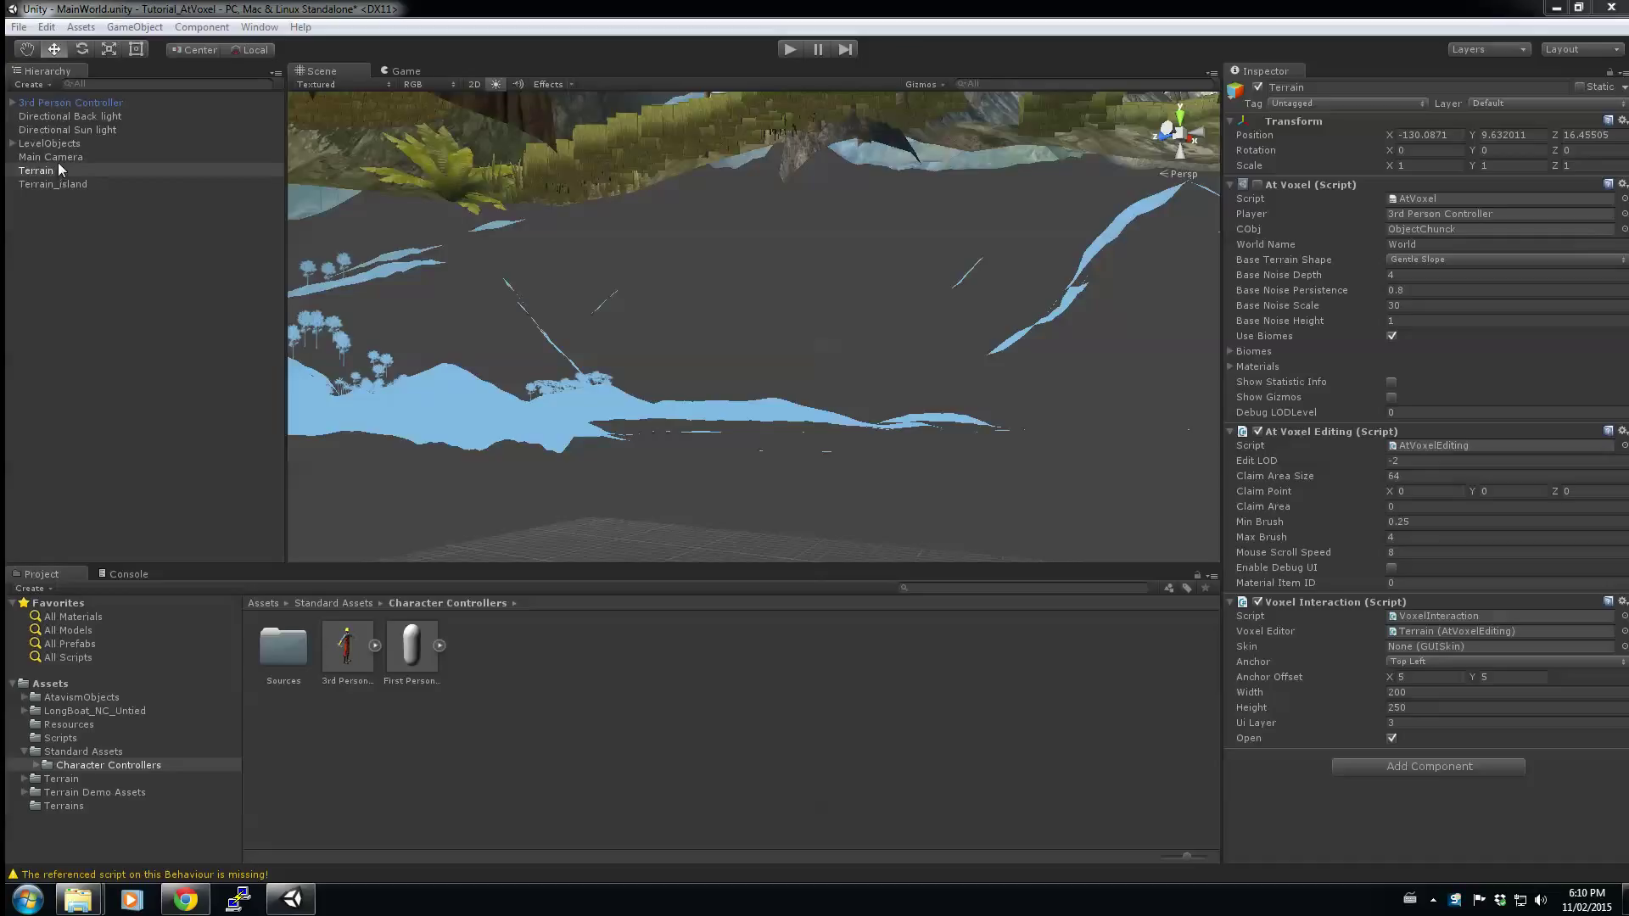
Deactivate Terrain_island and LevelObjects so both disappear from the scene.
click(66, 182)
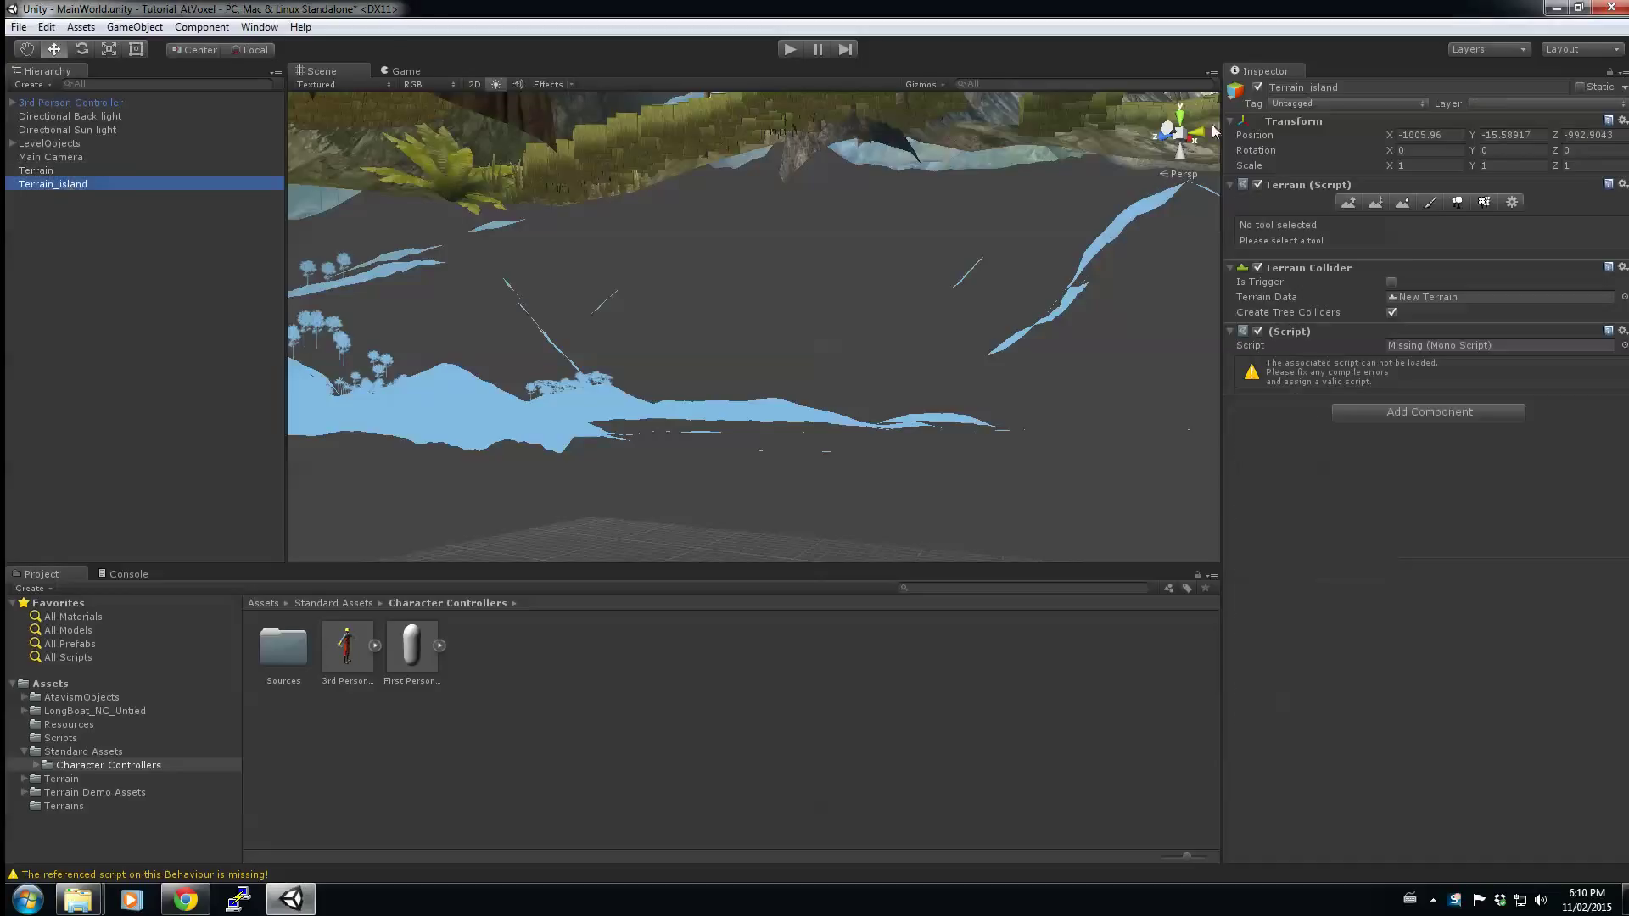
click(1258, 87)
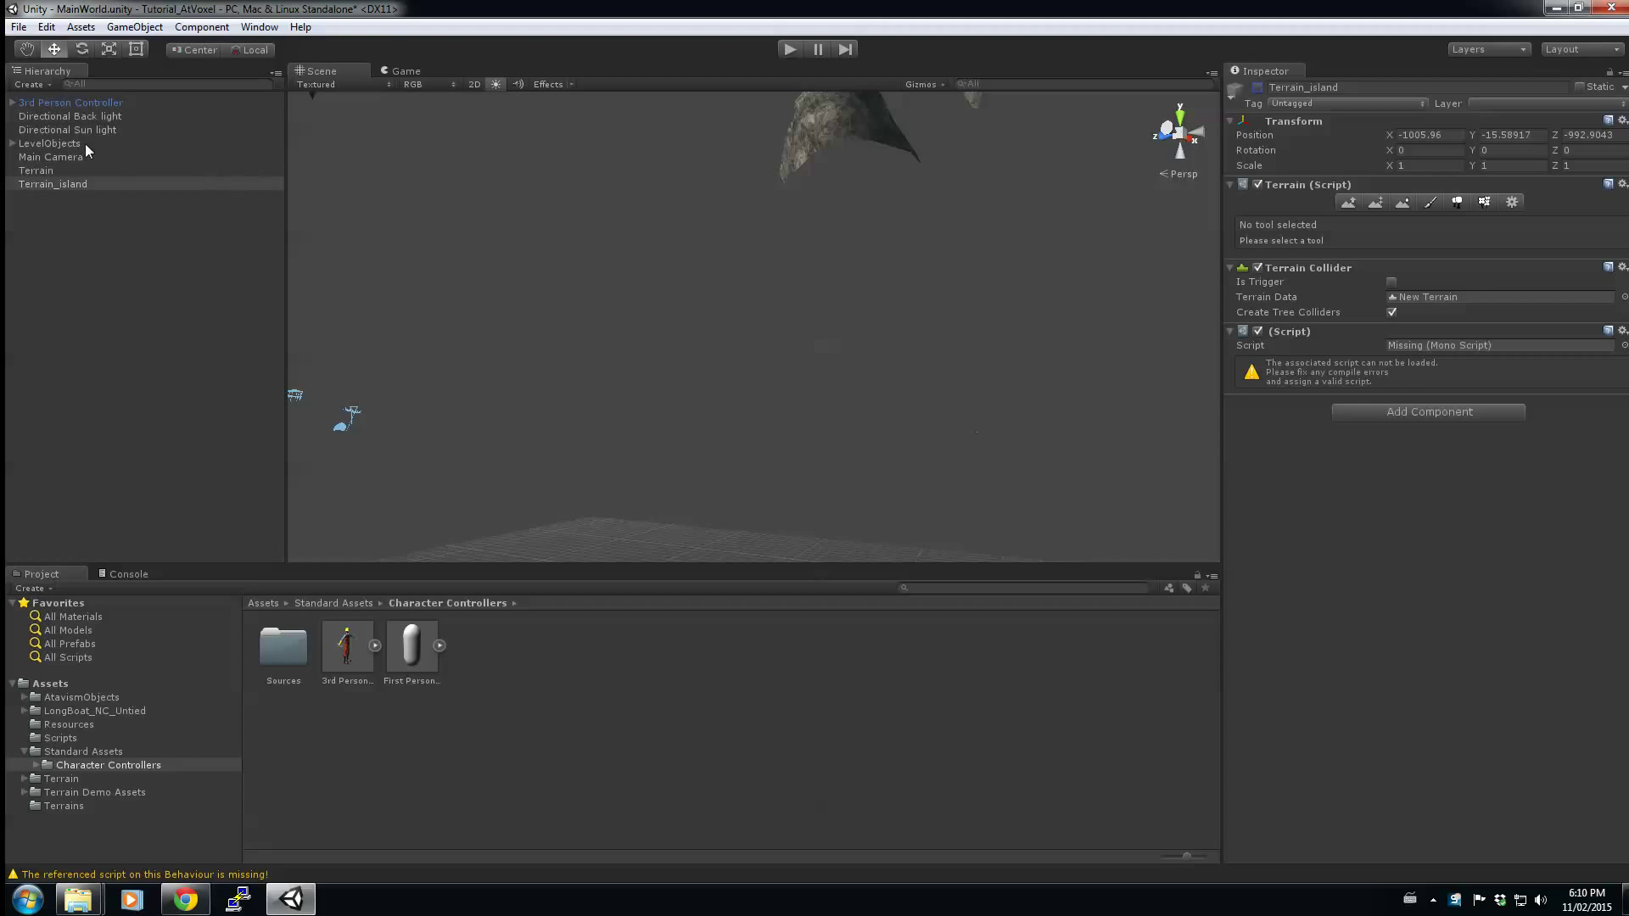
click(74, 144)
click(1258, 88)
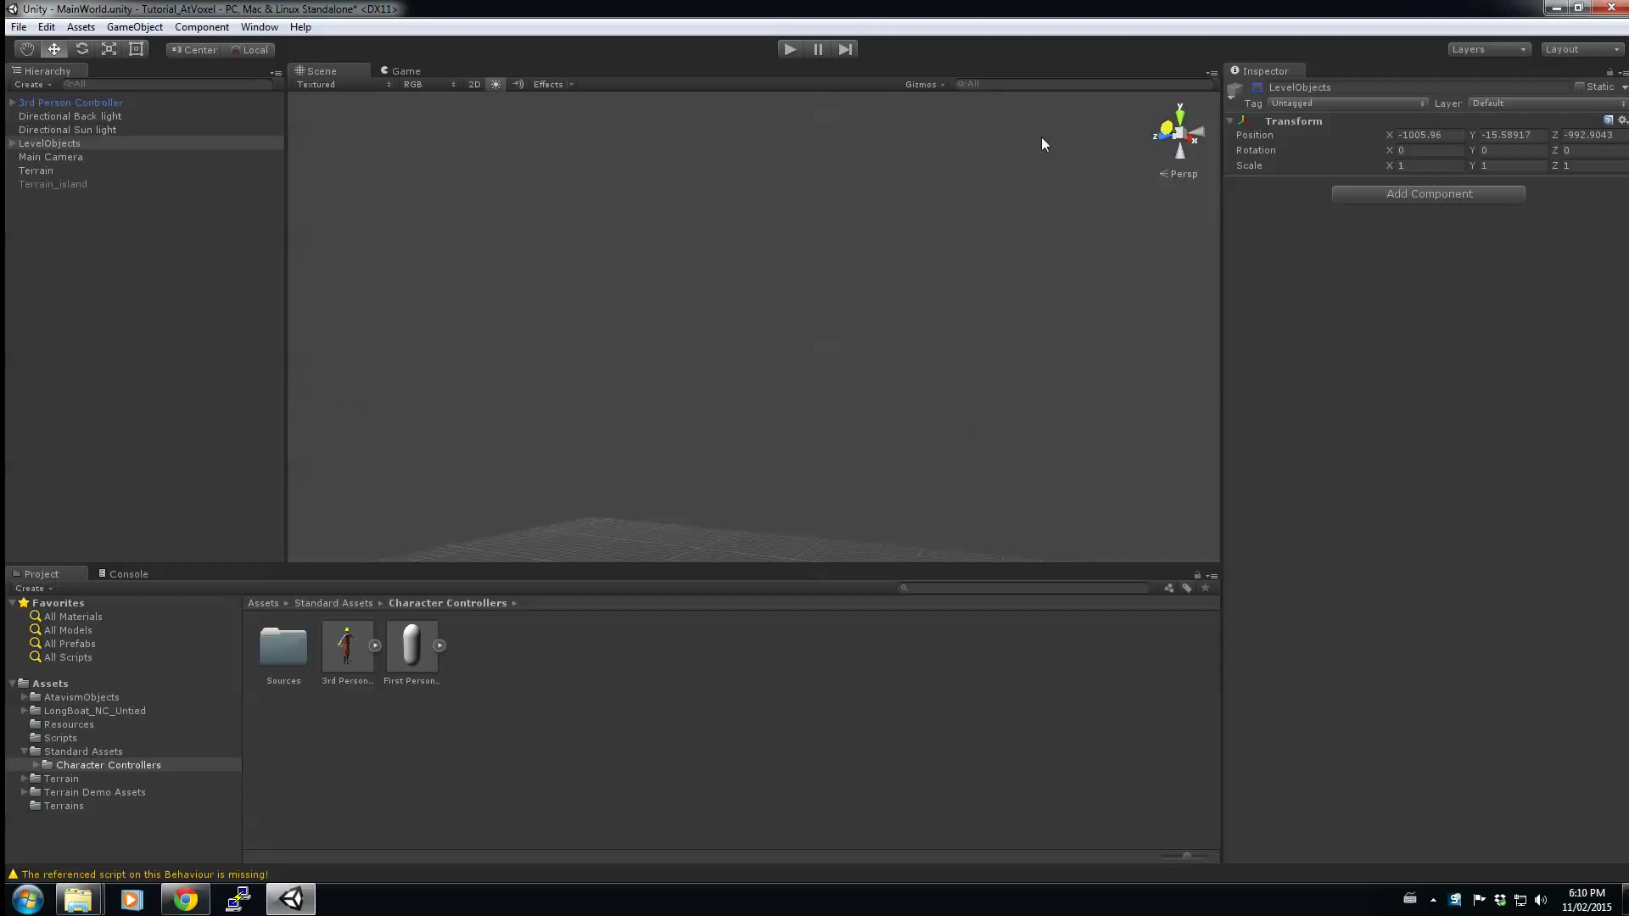
Delete the 3rd Person Controller and select the voxel Terrain object.
click(142, 102)
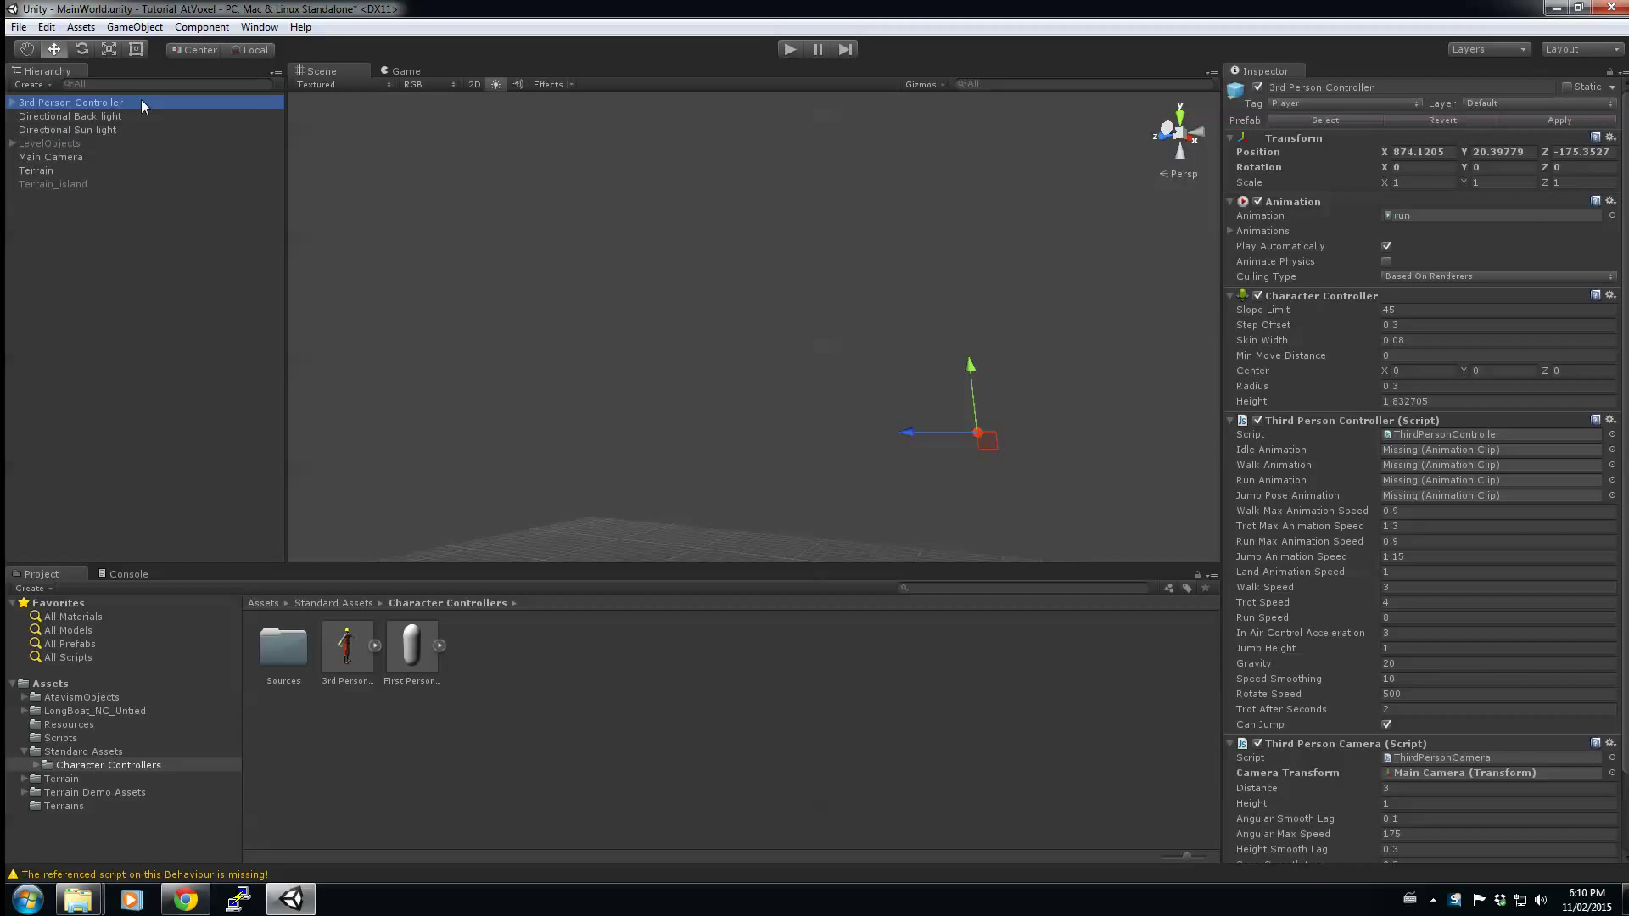
key(Delete)
alt+drag(456, 395, 592, 517)
click(49, 158)
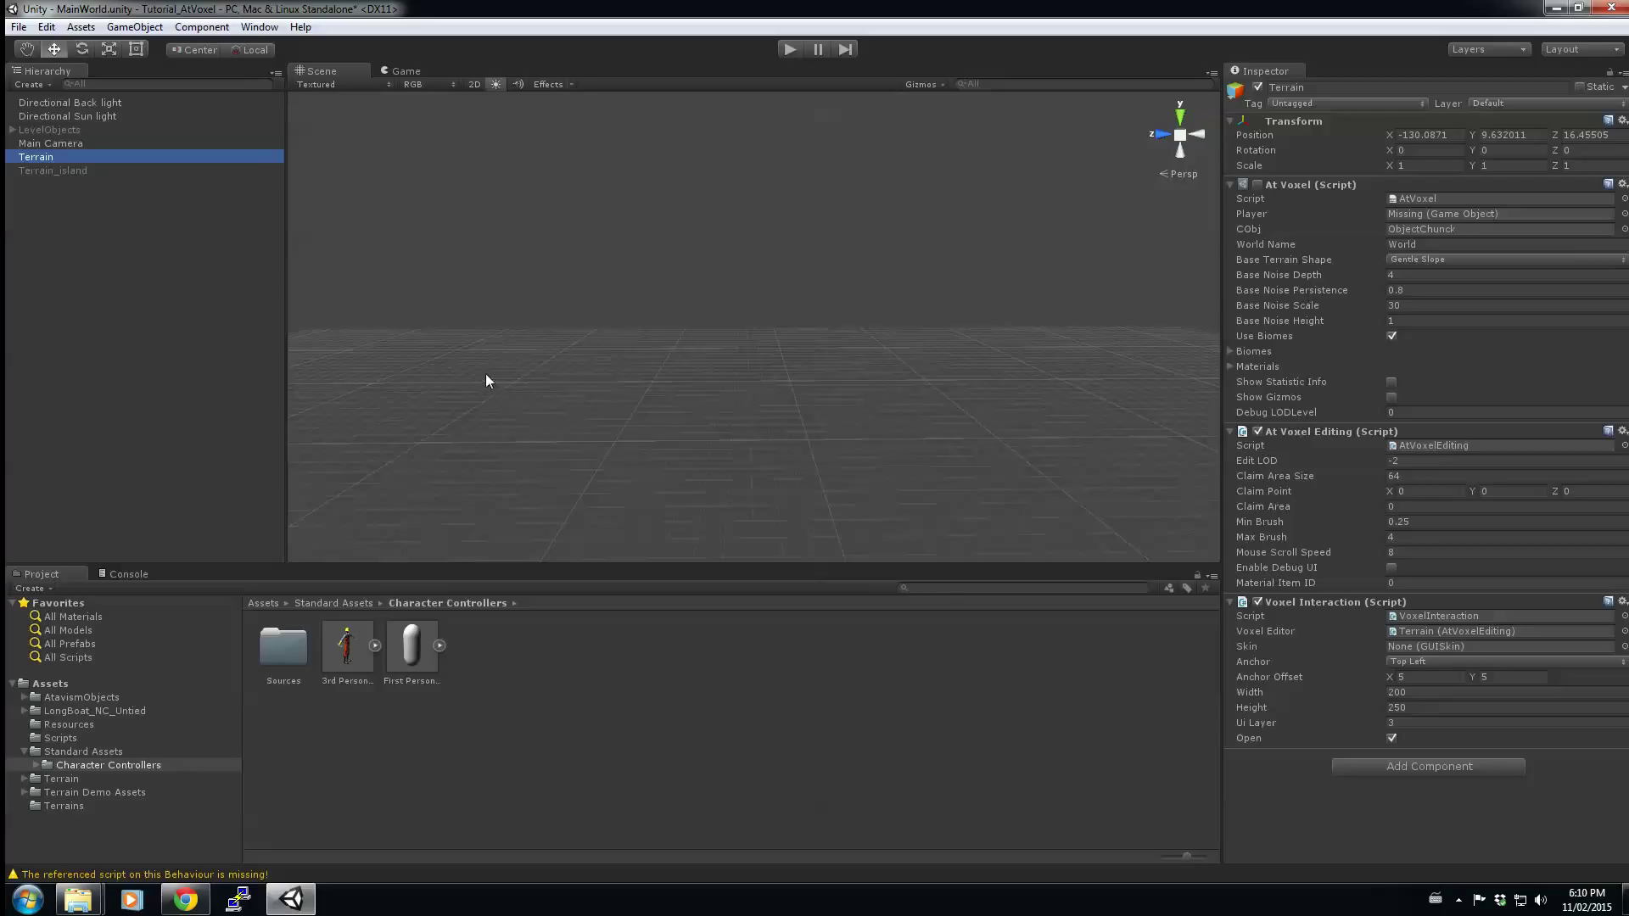
alt+drag(485, 374, 589, 353)
Create a Cube and scale it to 5×1×5 as a flat platform.
click(132, 26)
mouse_move(85, 27)
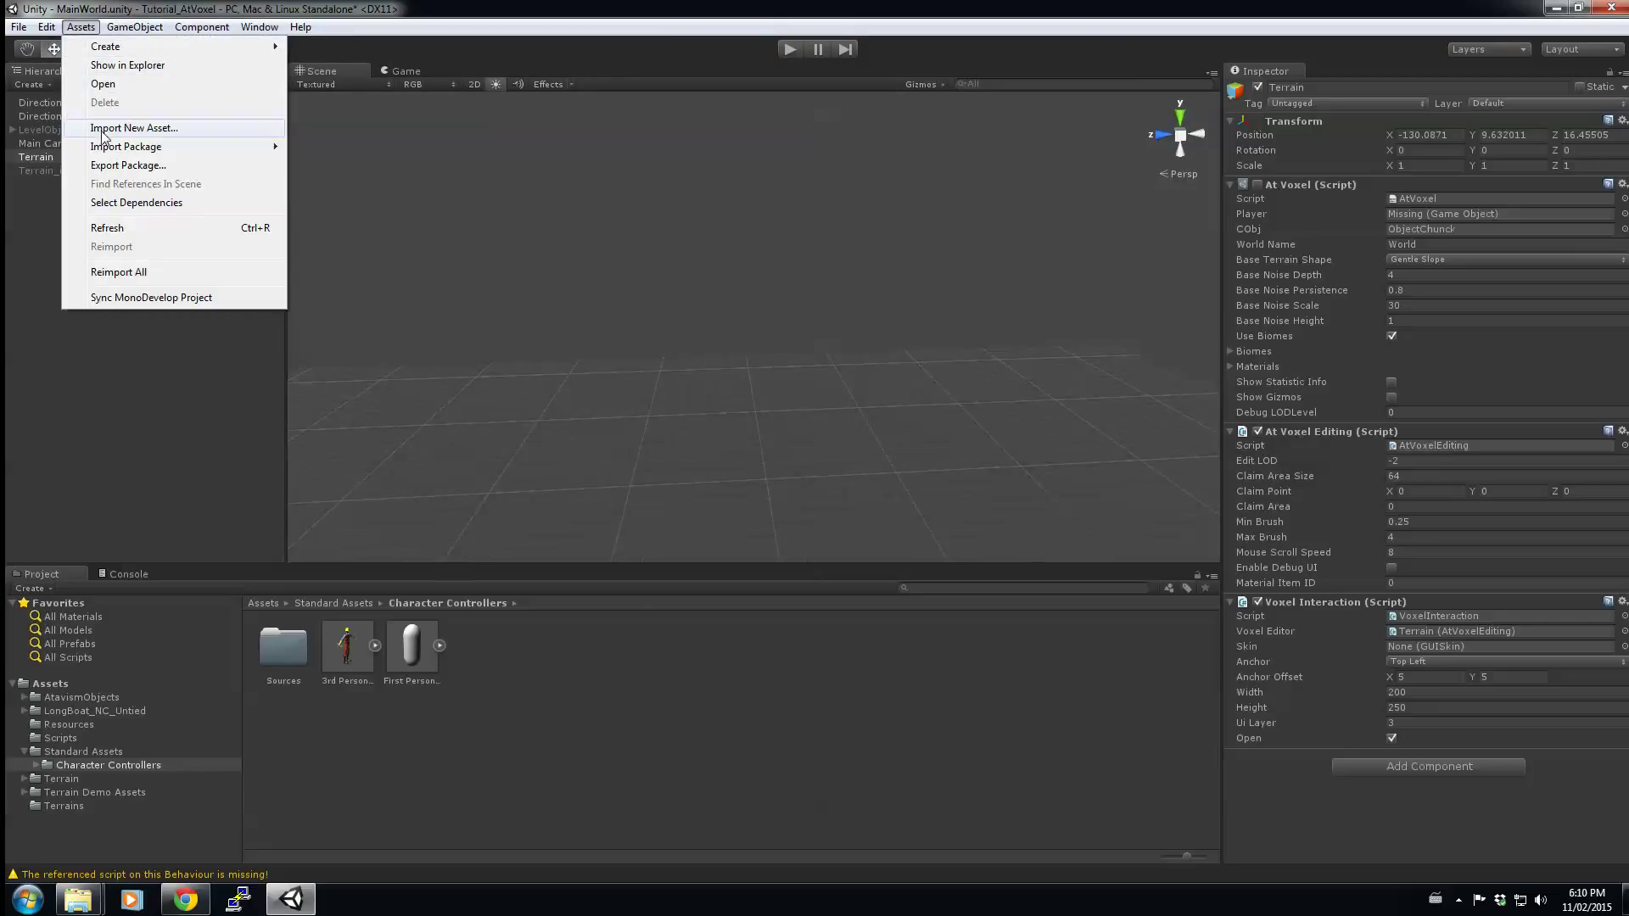
mouse_move(108, 146)
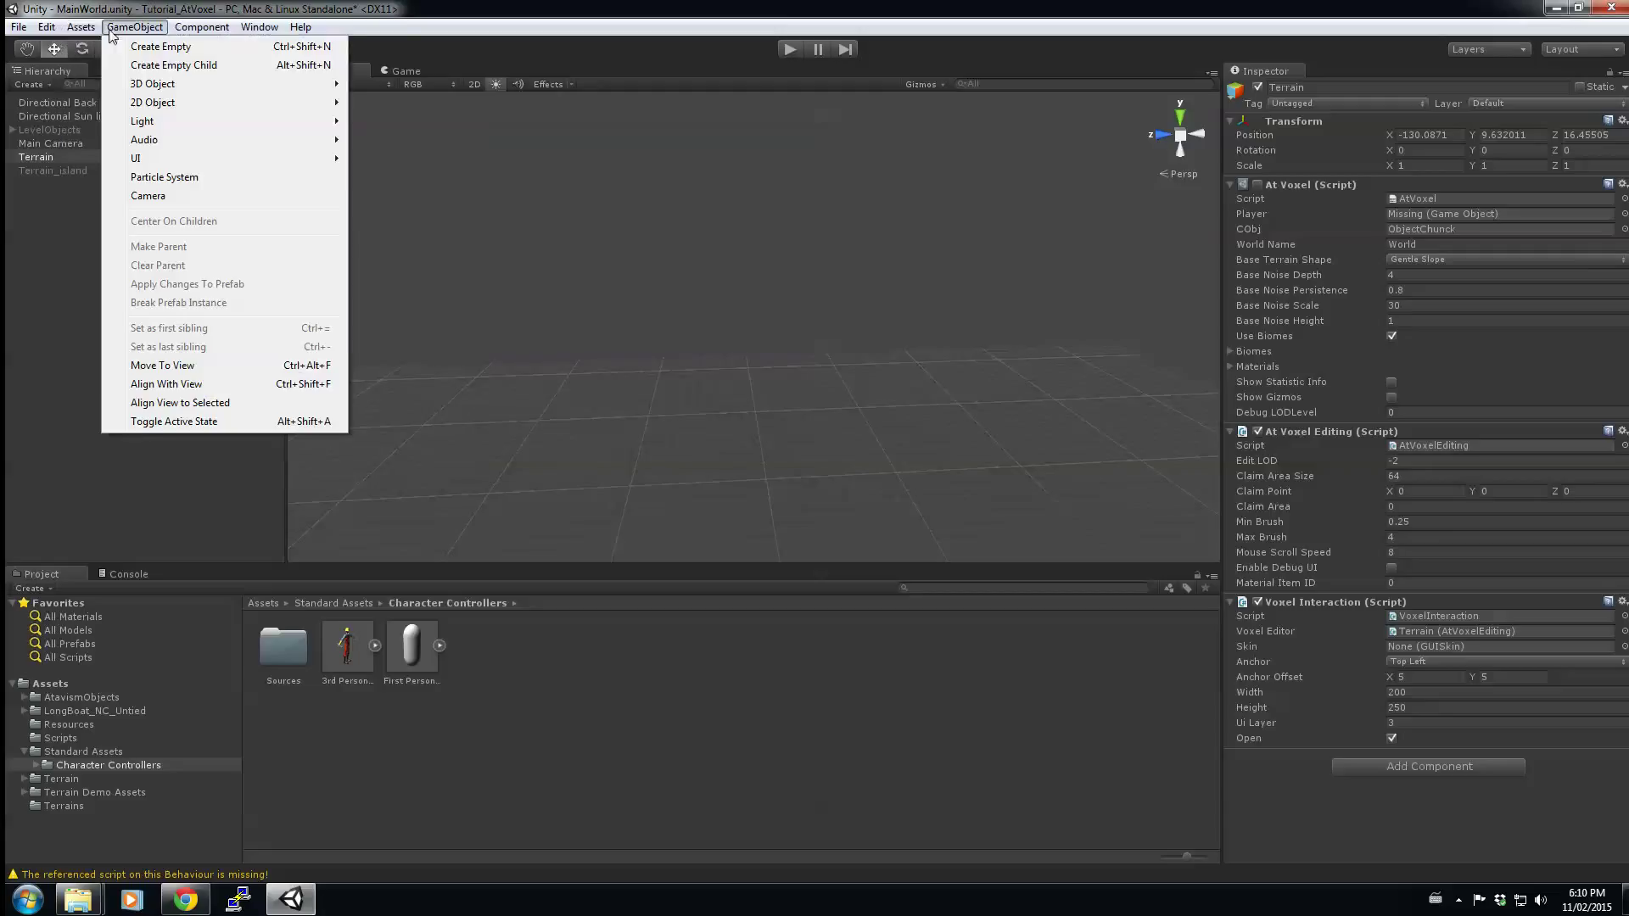
mouse_move(163, 84)
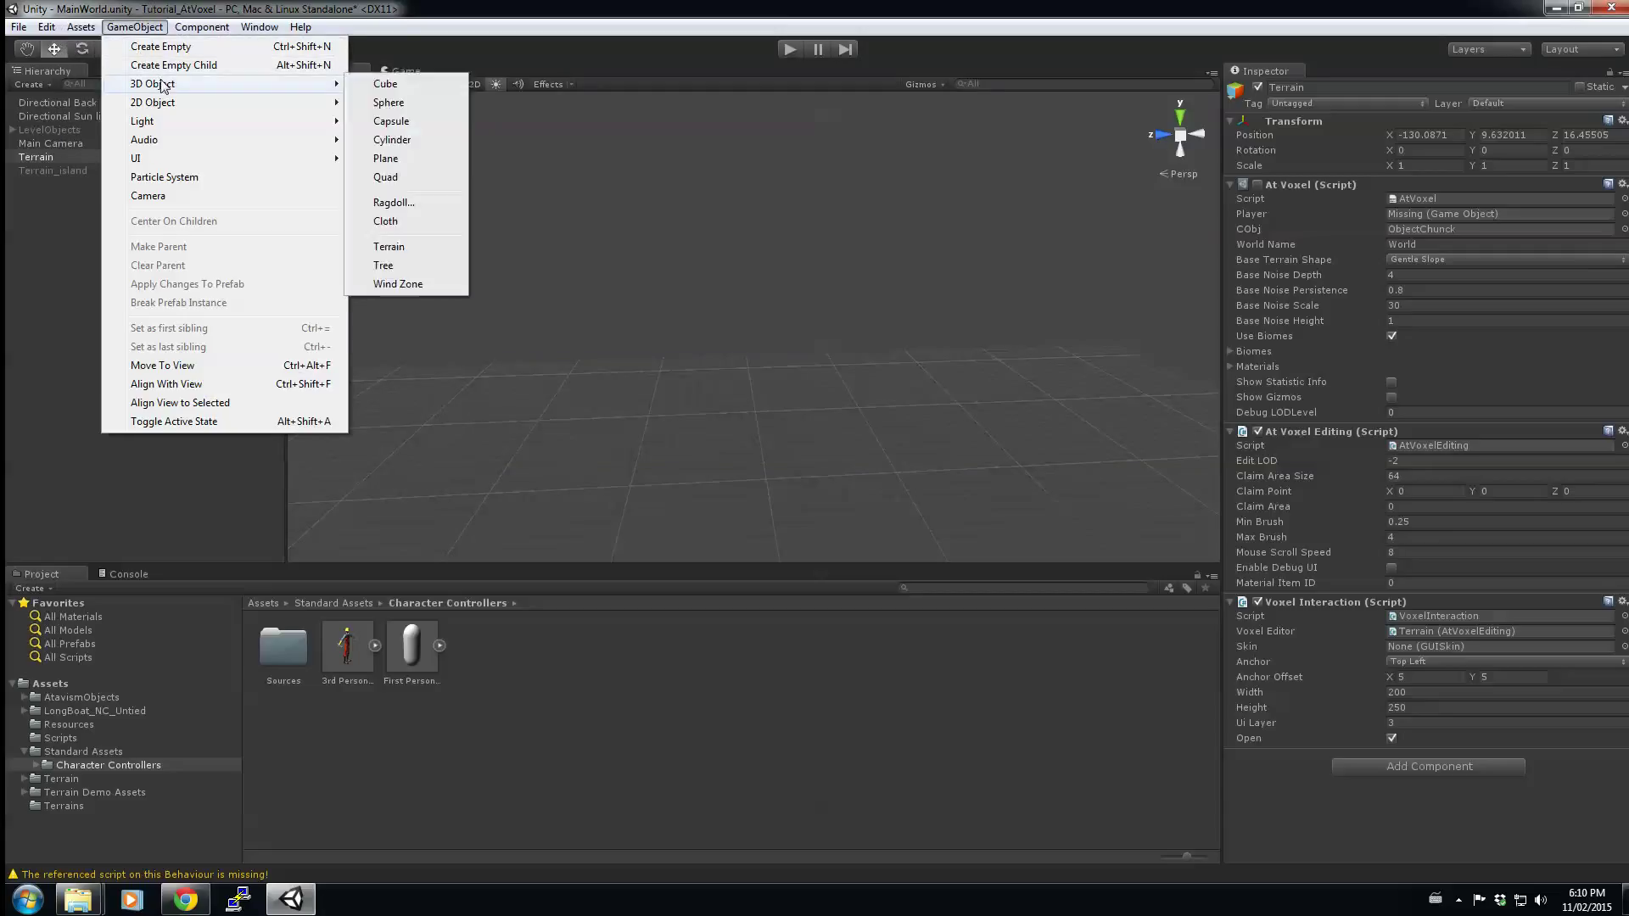
click(385, 83)
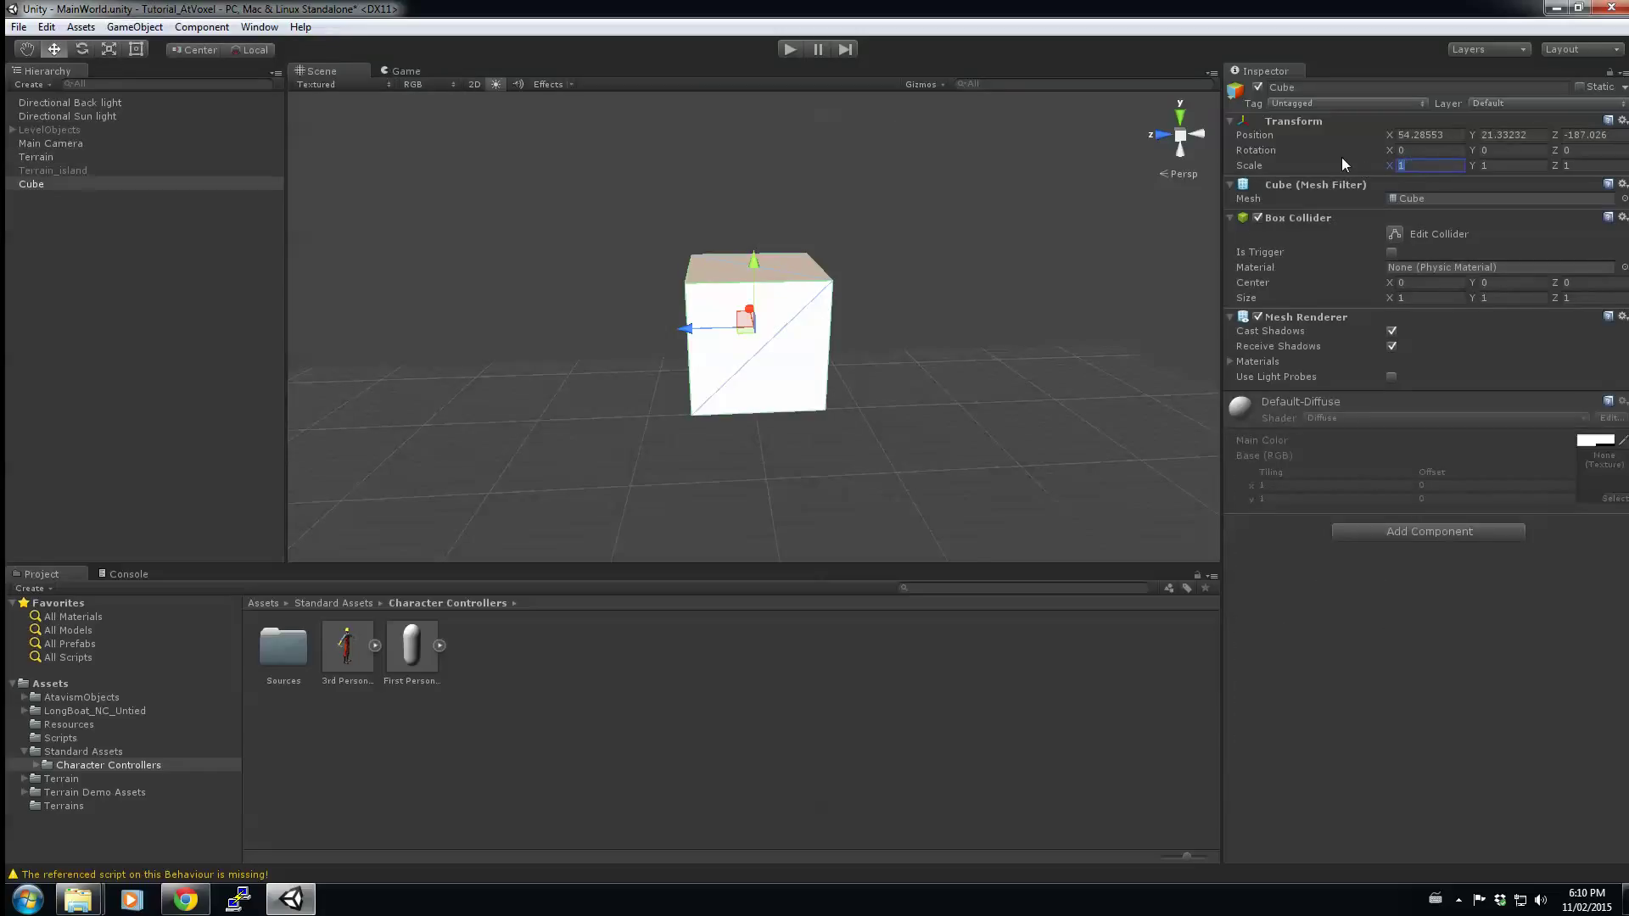
text(5)
key(Tab)
key(Tab)
text(5)
alt+scroll(909, 237, down, 6)
scroll(883, 270, up, 3)
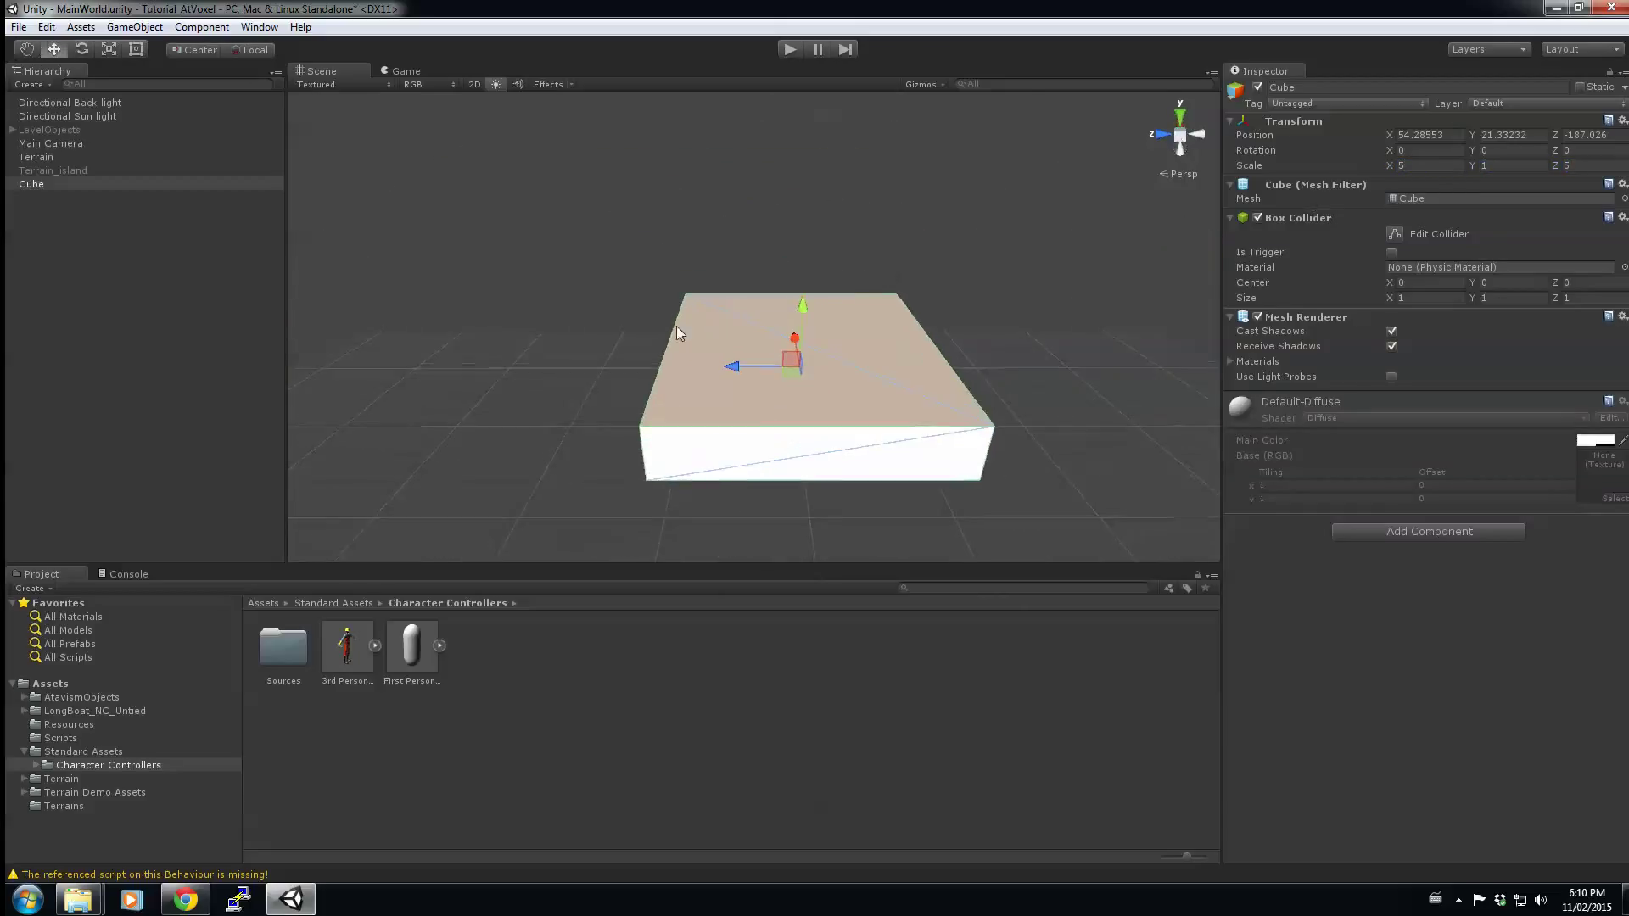
Place the First Person Controller prefab on top of the cube platform.
click(410, 647)
drag(408, 649, 812, 212)
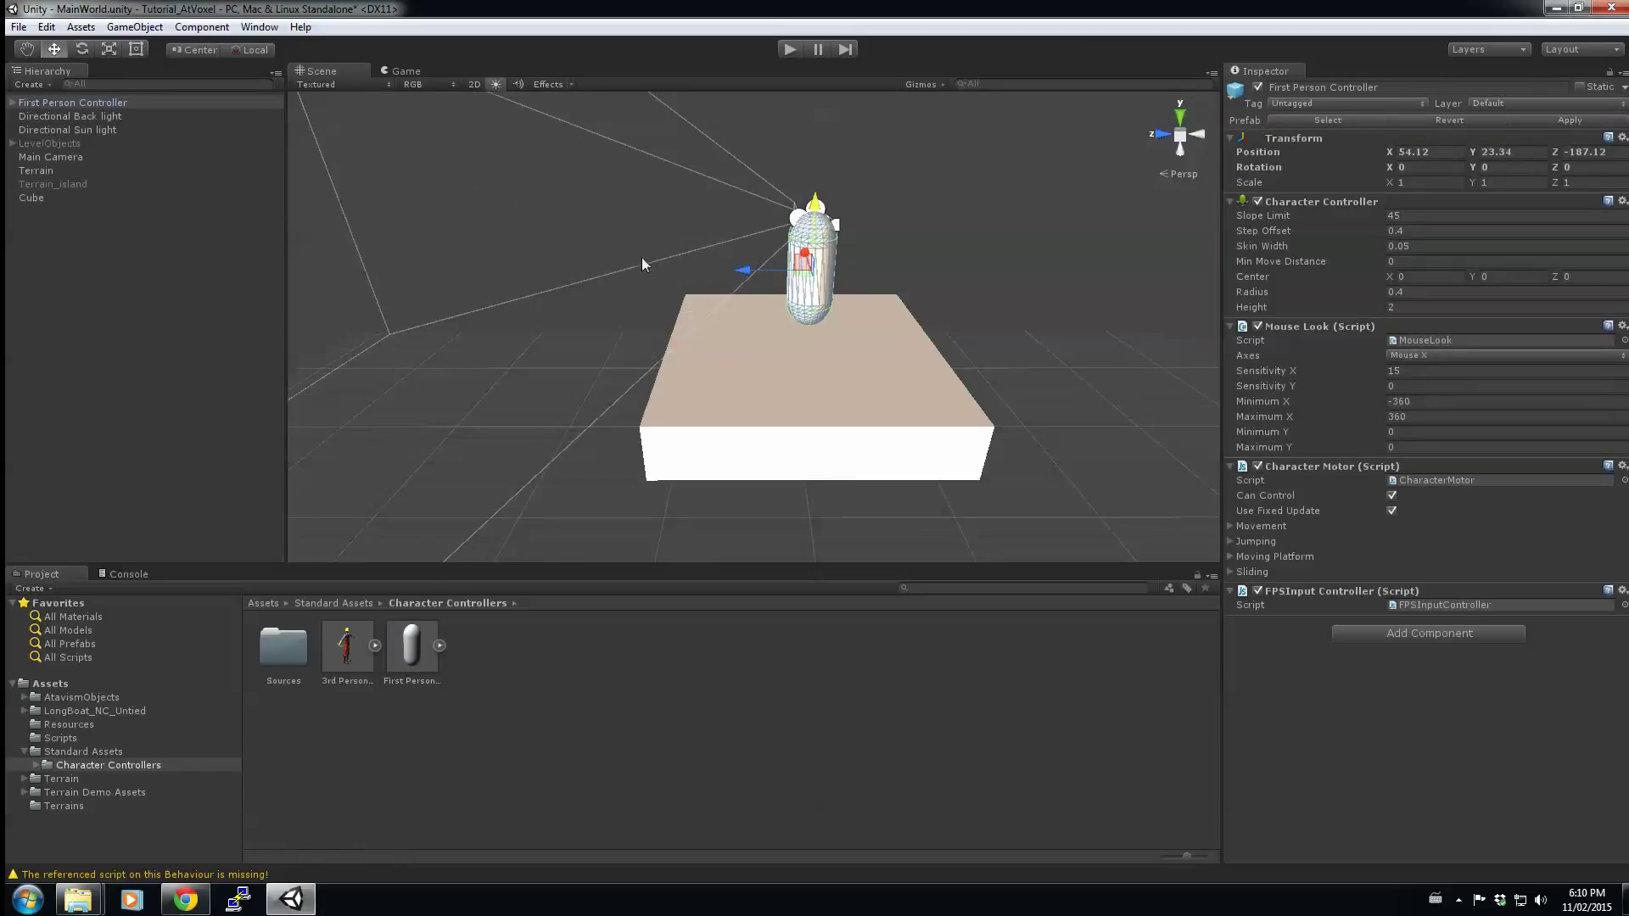
right_drag(971, 262, 1022, 279)
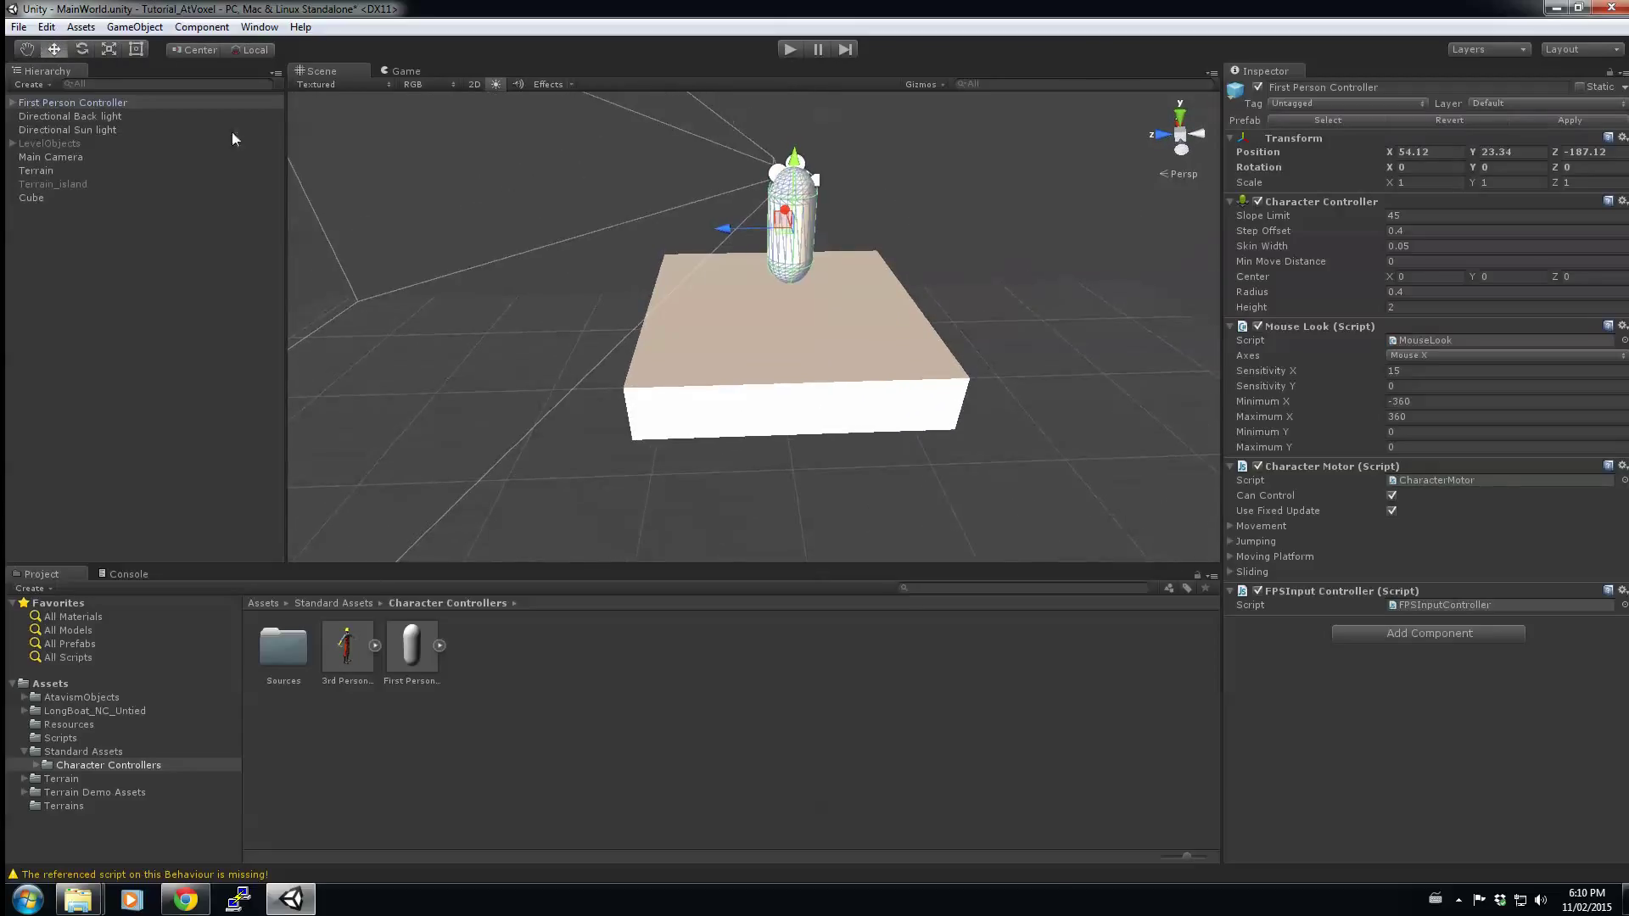
Assign First Person Controller as the Terrain's AtVoxel Player and delete the Main Camera.
click(53, 170)
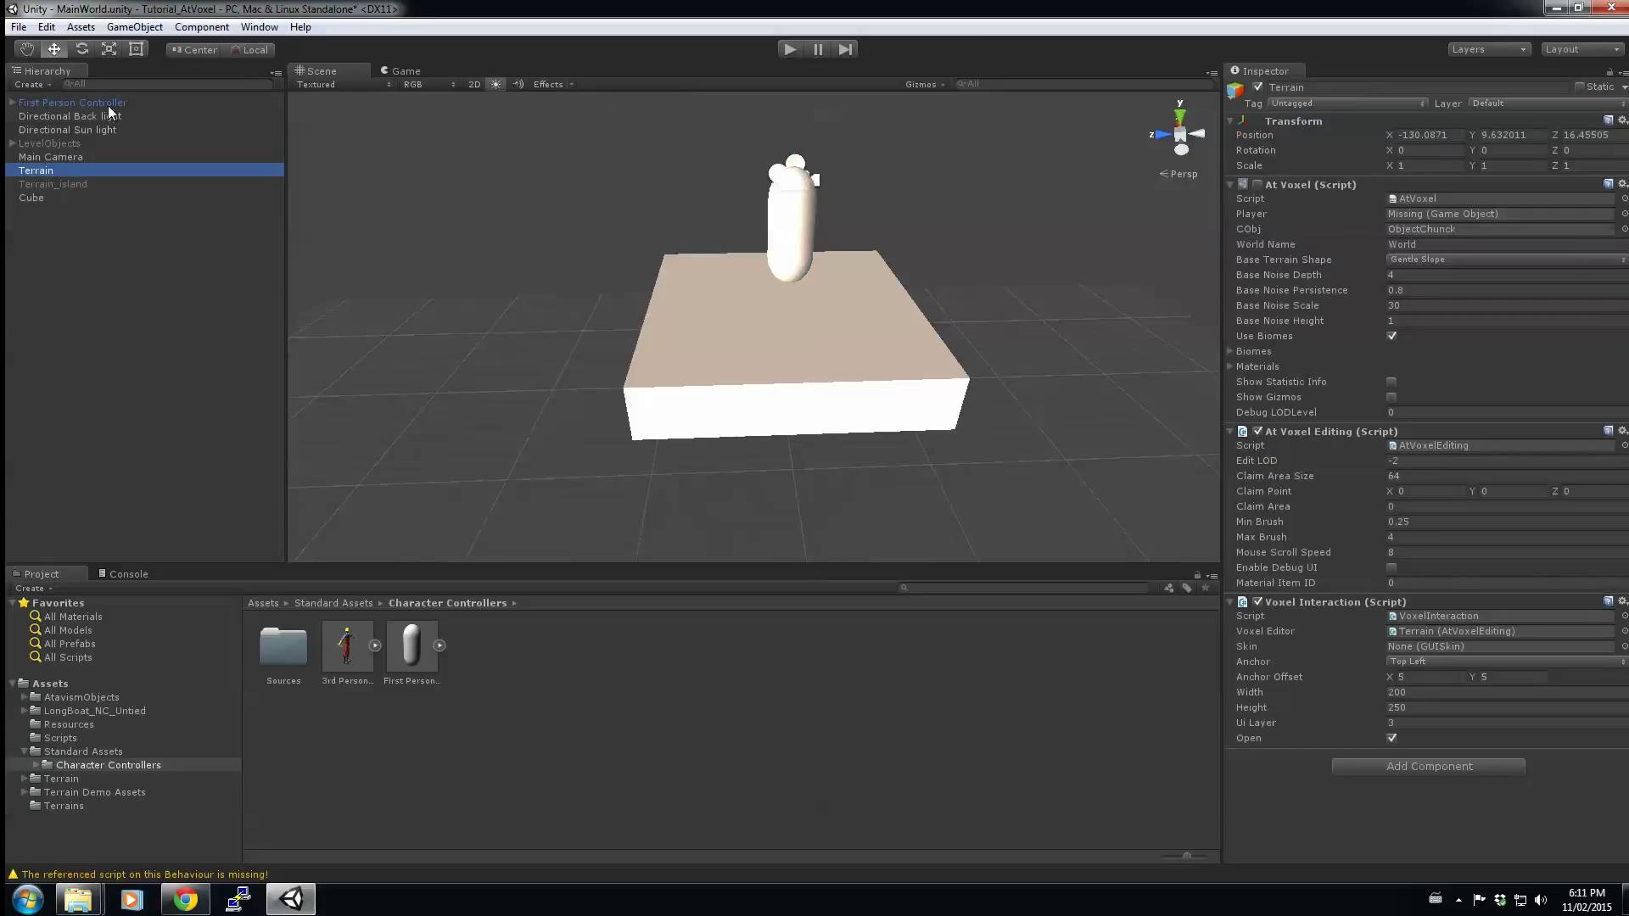
click(1248, 212)
drag(1248, 212, 1456, 220)
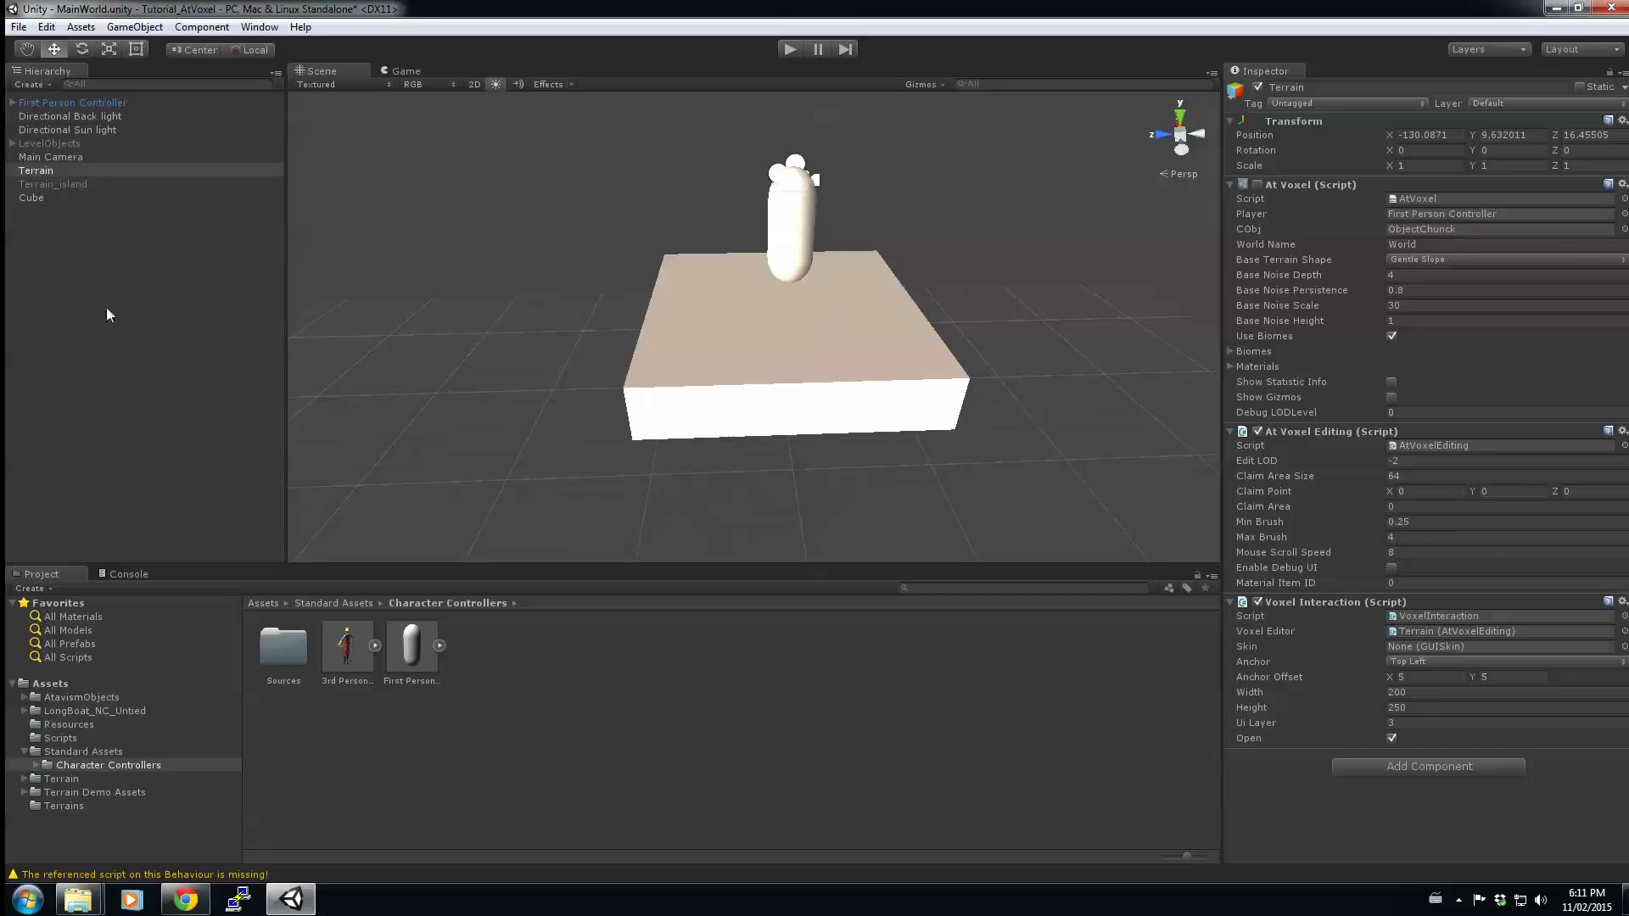
click(79, 156)
key(Delete)
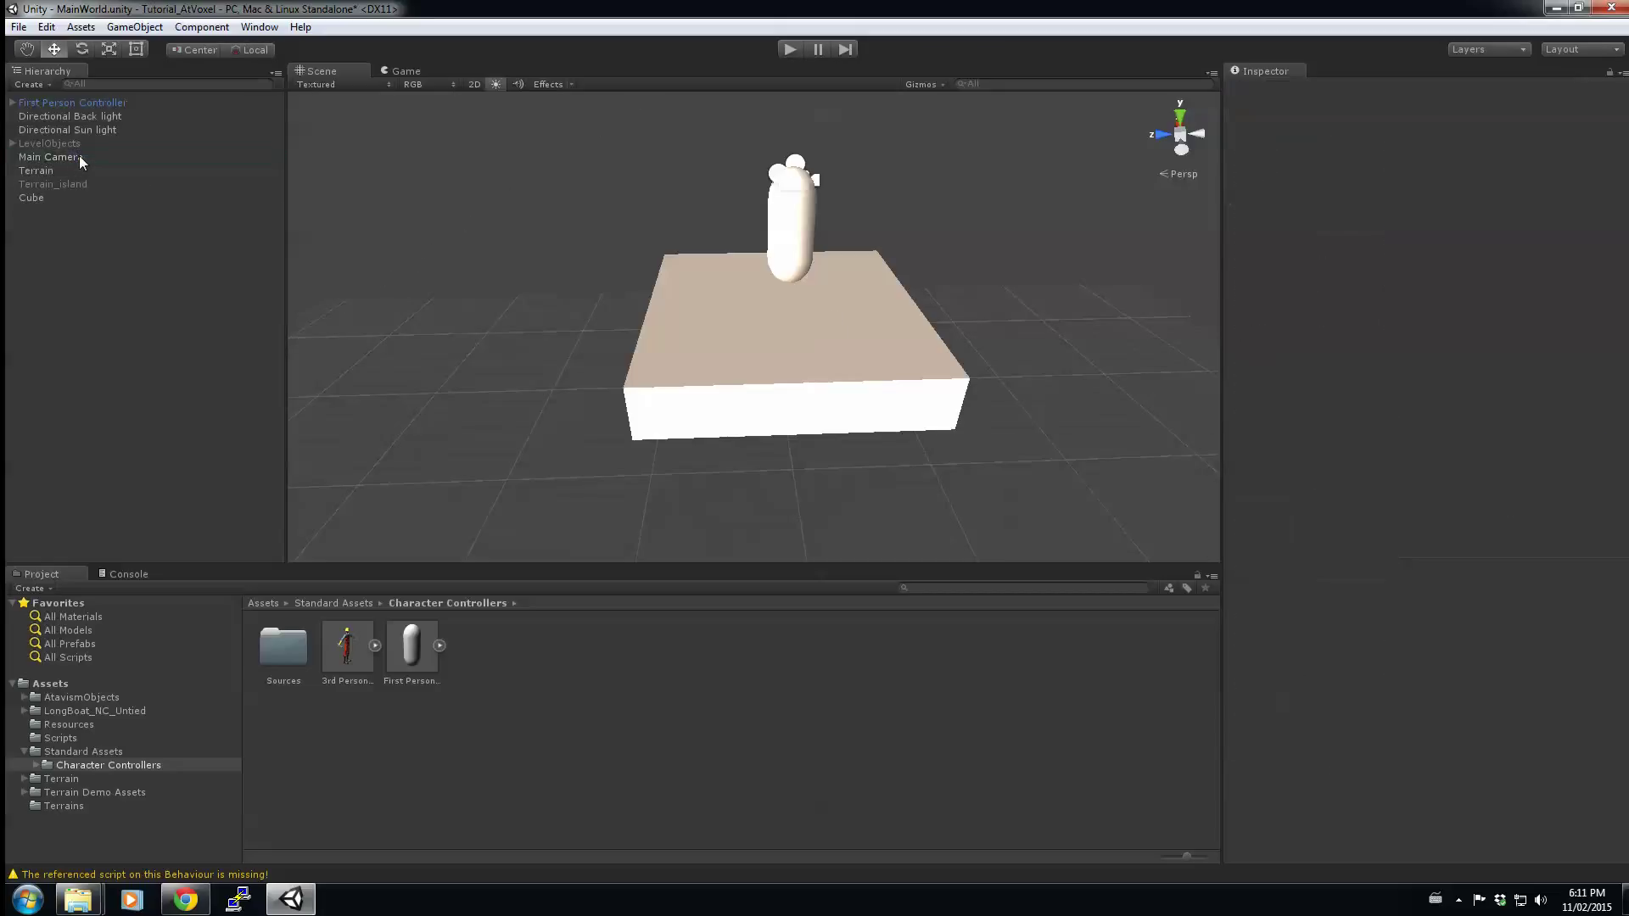
click(789, 49)
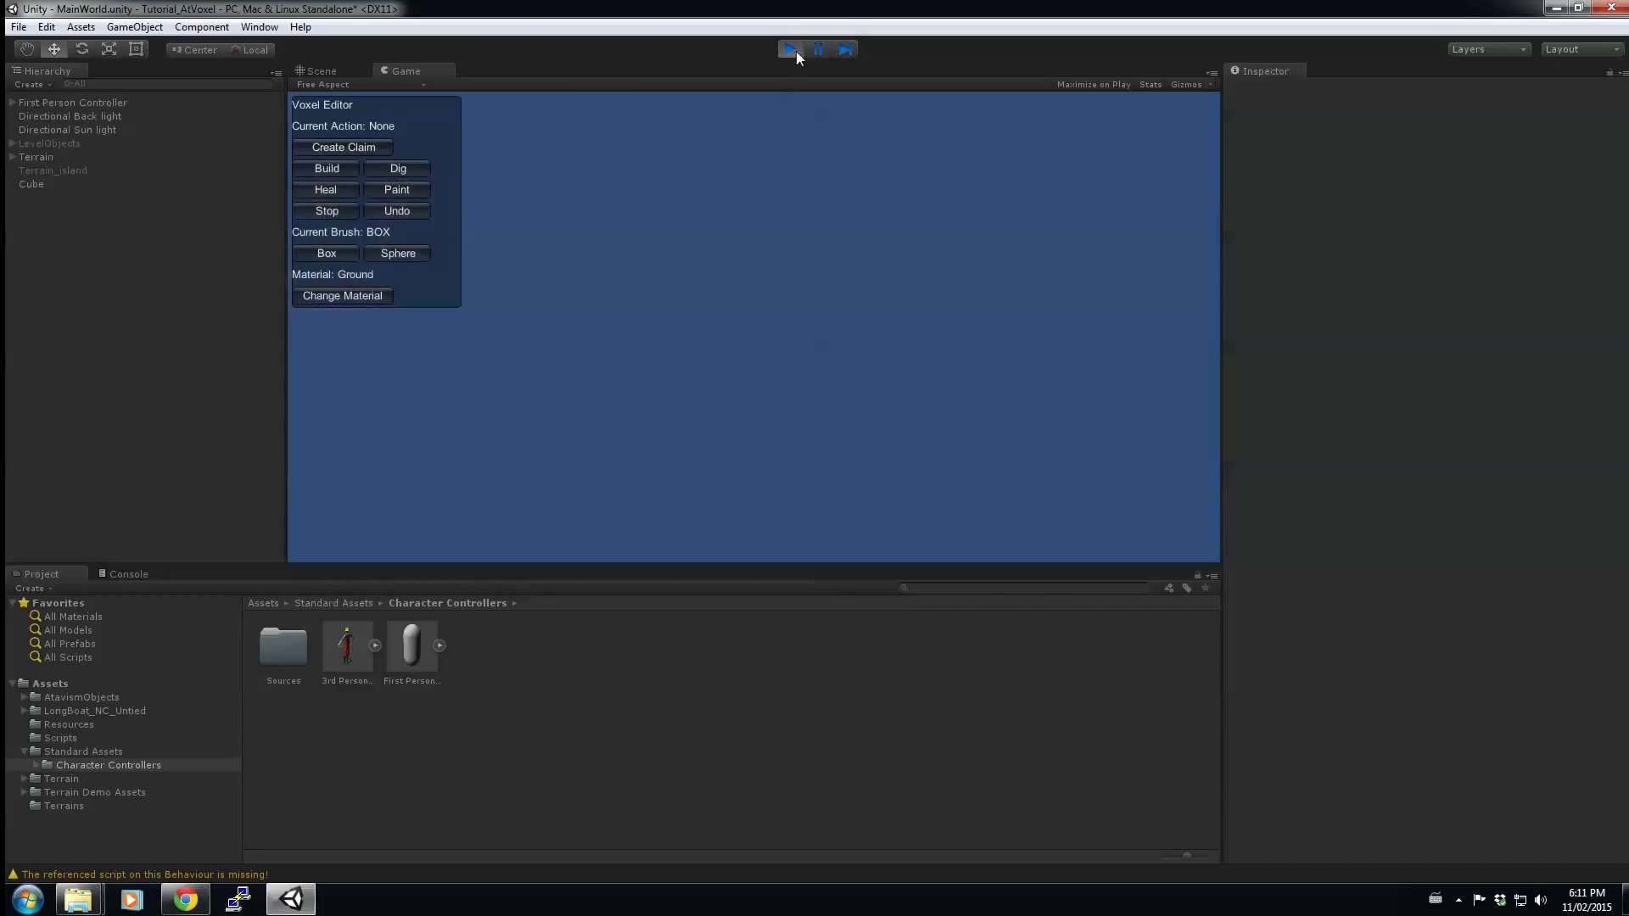
click(790, 49)
alt+drag(750, 222, 671, 246)
Set the Terrain's Base Terrain Shape to Manual and its biome count to 1.
click(64, 156)
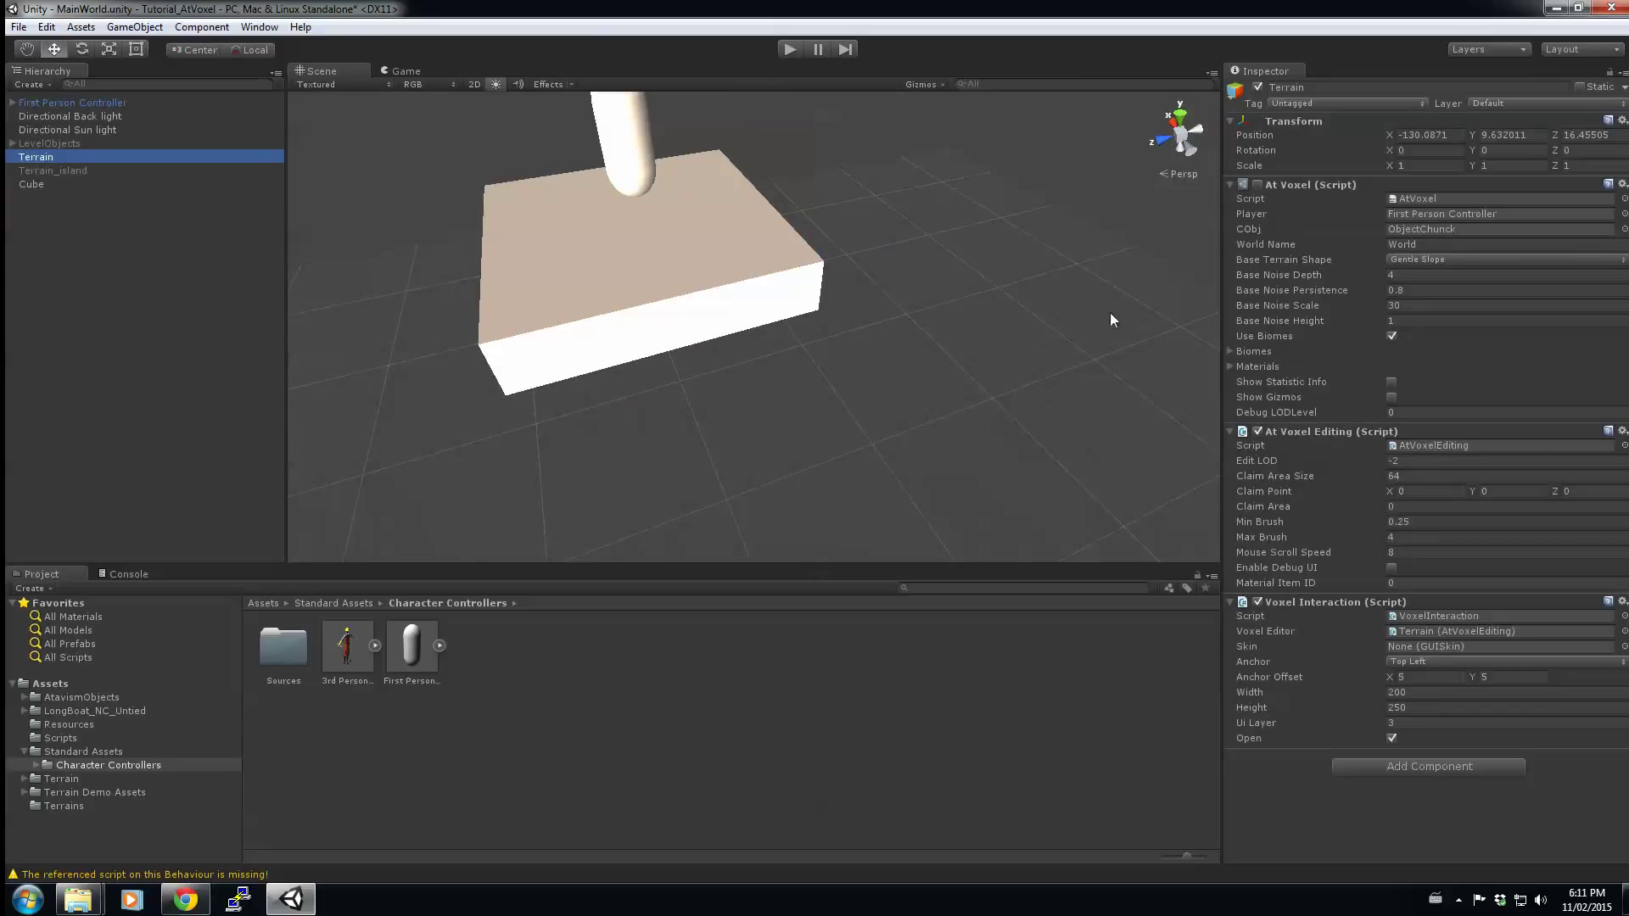
click(1429, 262)
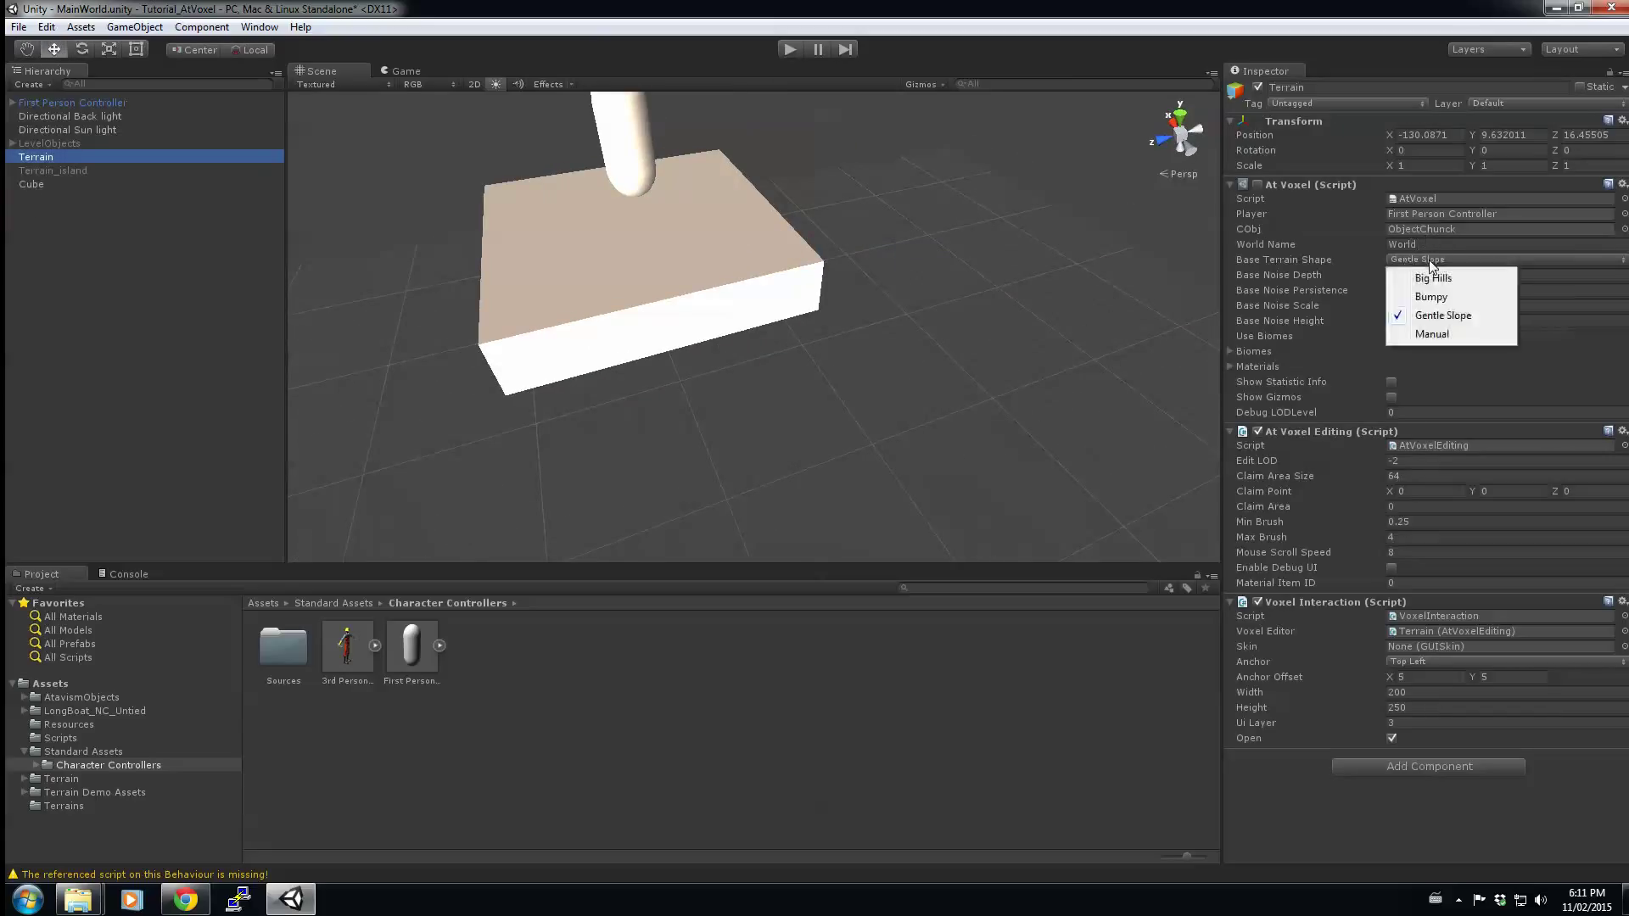
click(1438, 333)
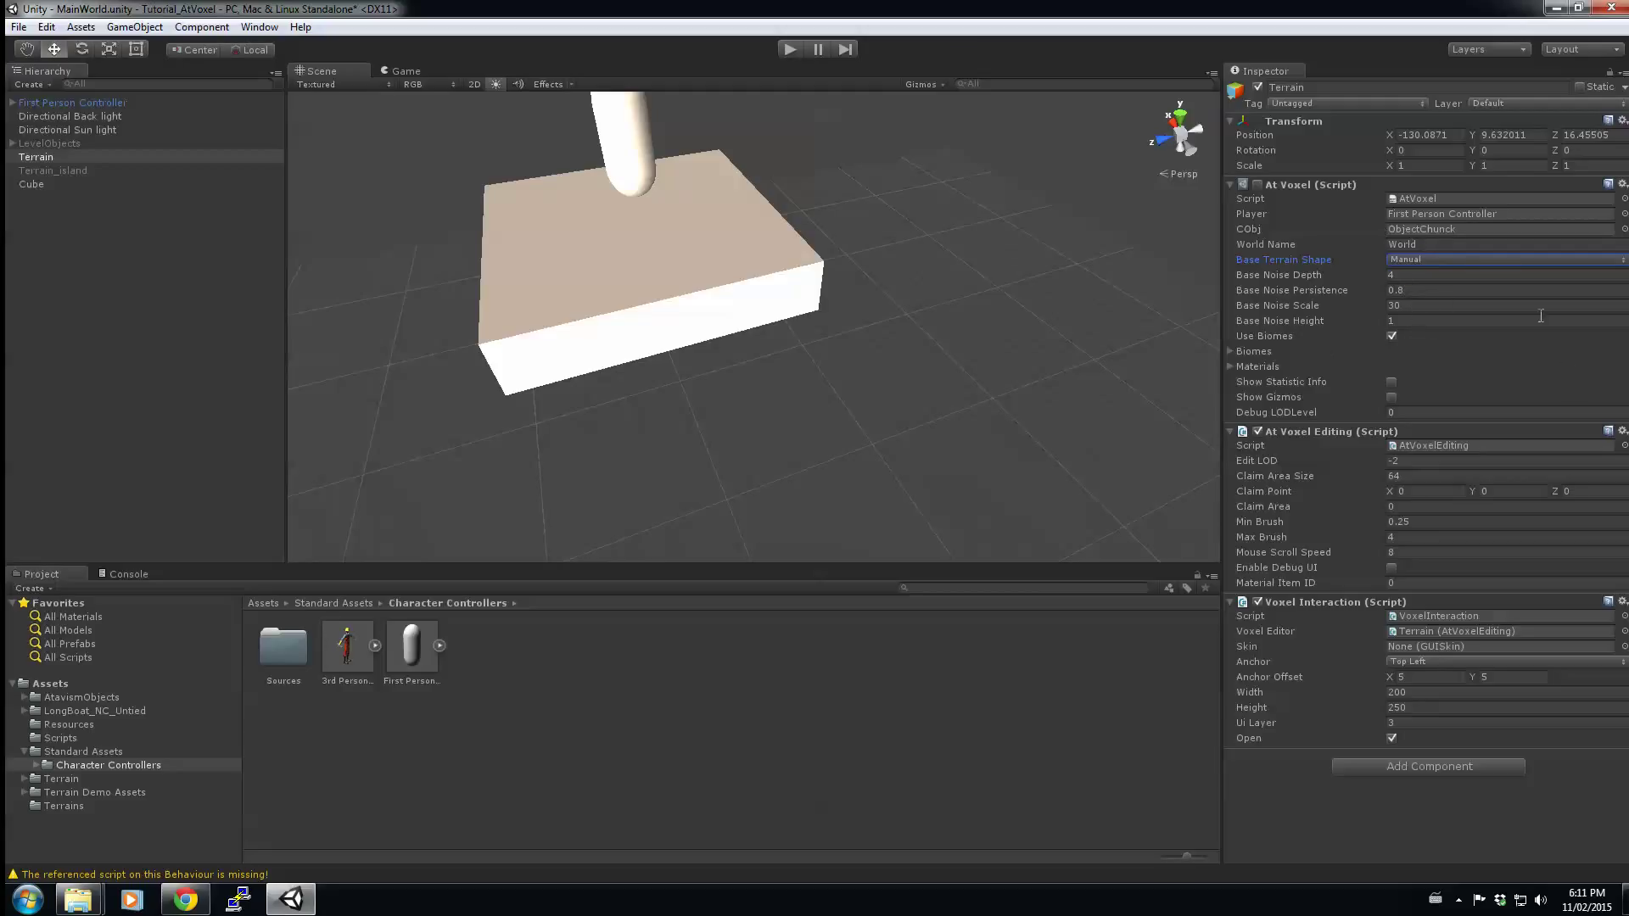
click(1232, 351)
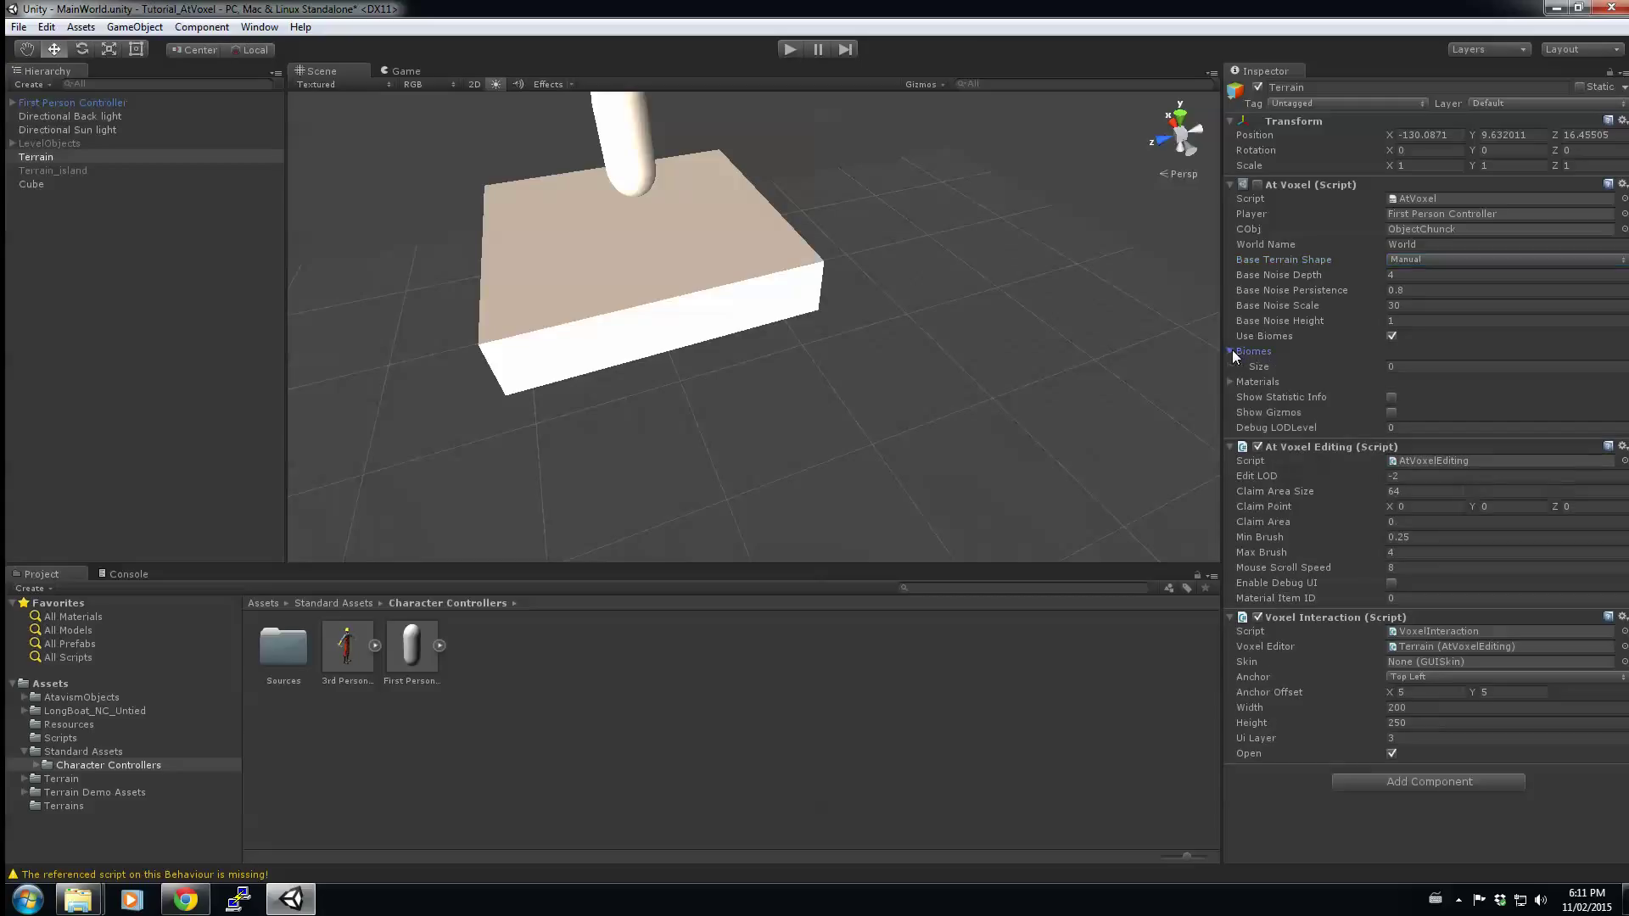
click(1412, 368)
text(10)
click(1490, 319)
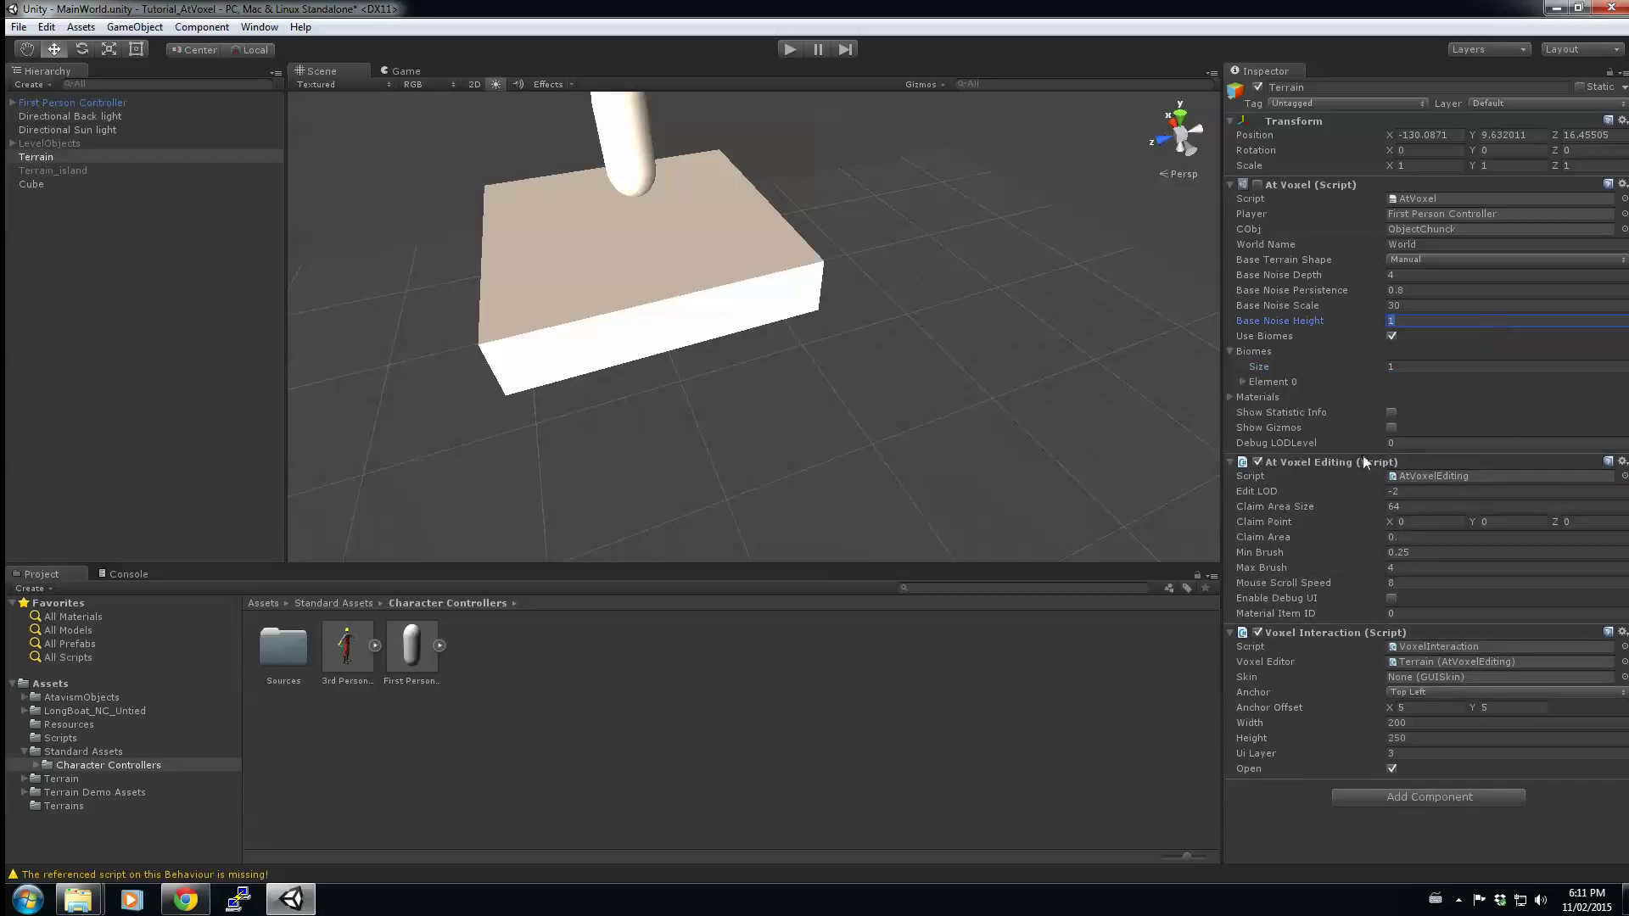
Give the biome one surface and name it 'Ground Forest'.
click(1241, 384)
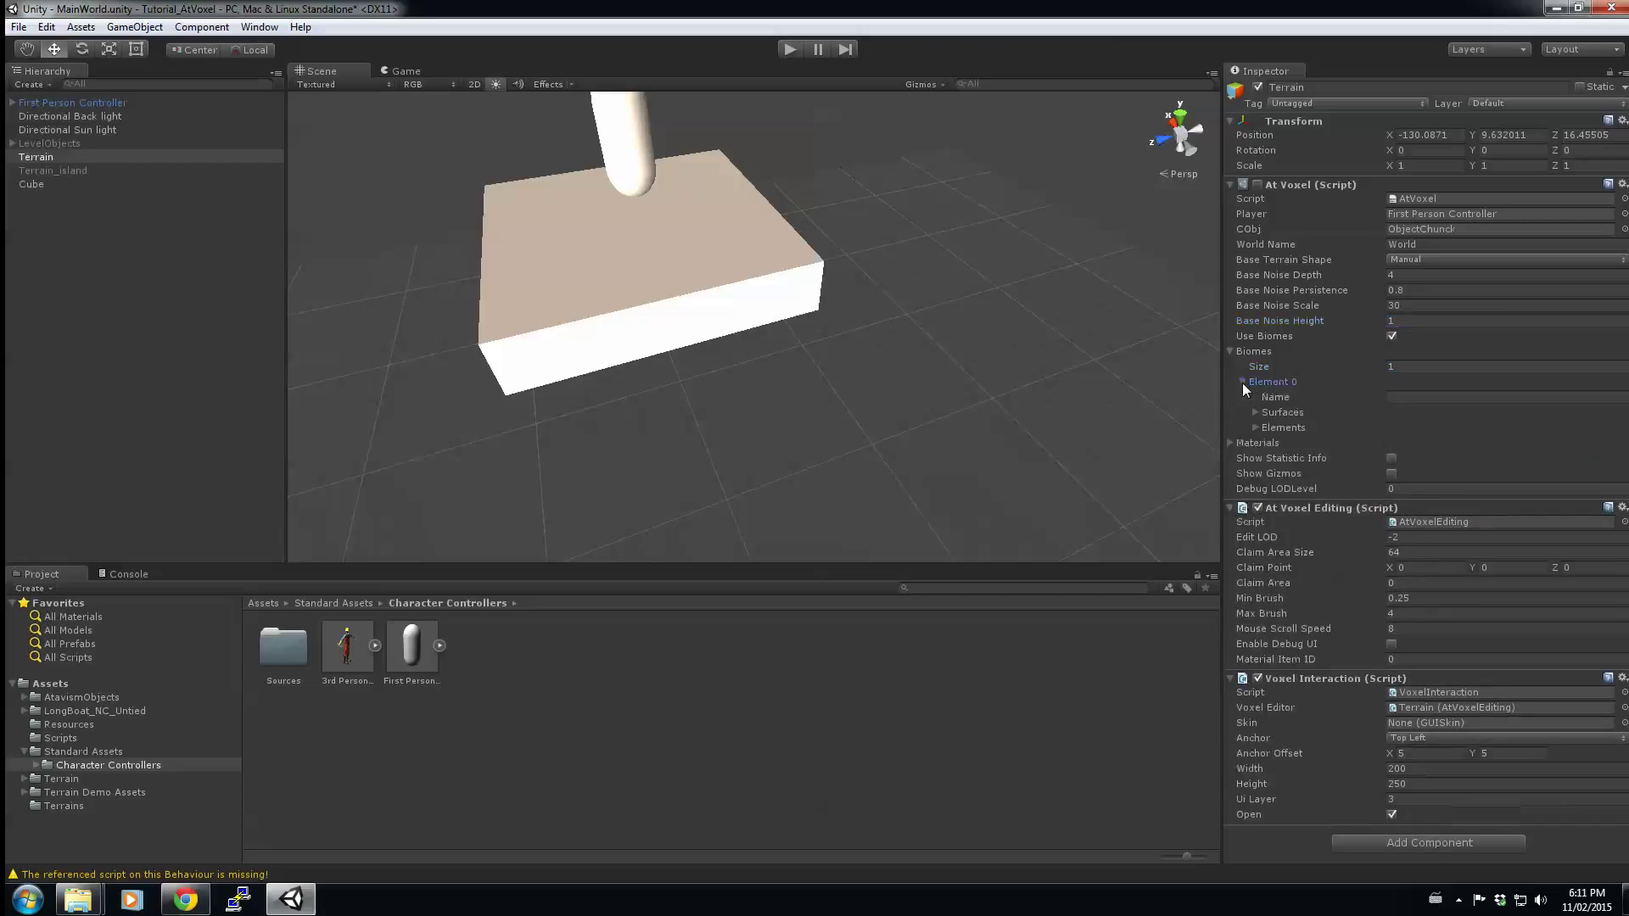
click(1255, 412)
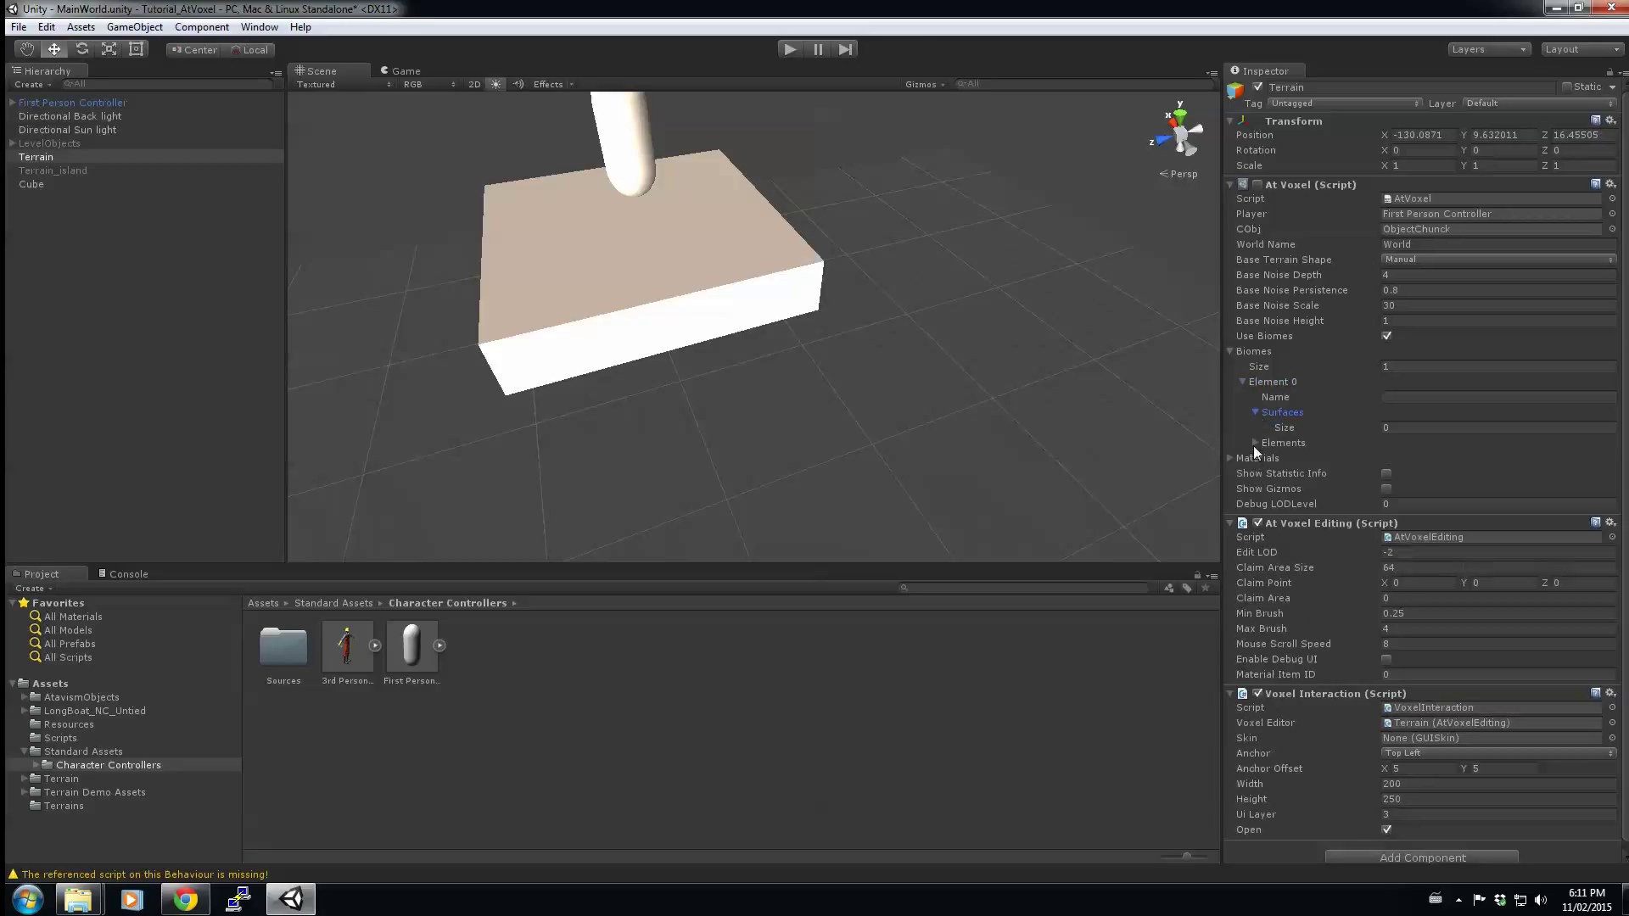
click(1255, 443)
click(1362, 427)
text(1)
key(Return)
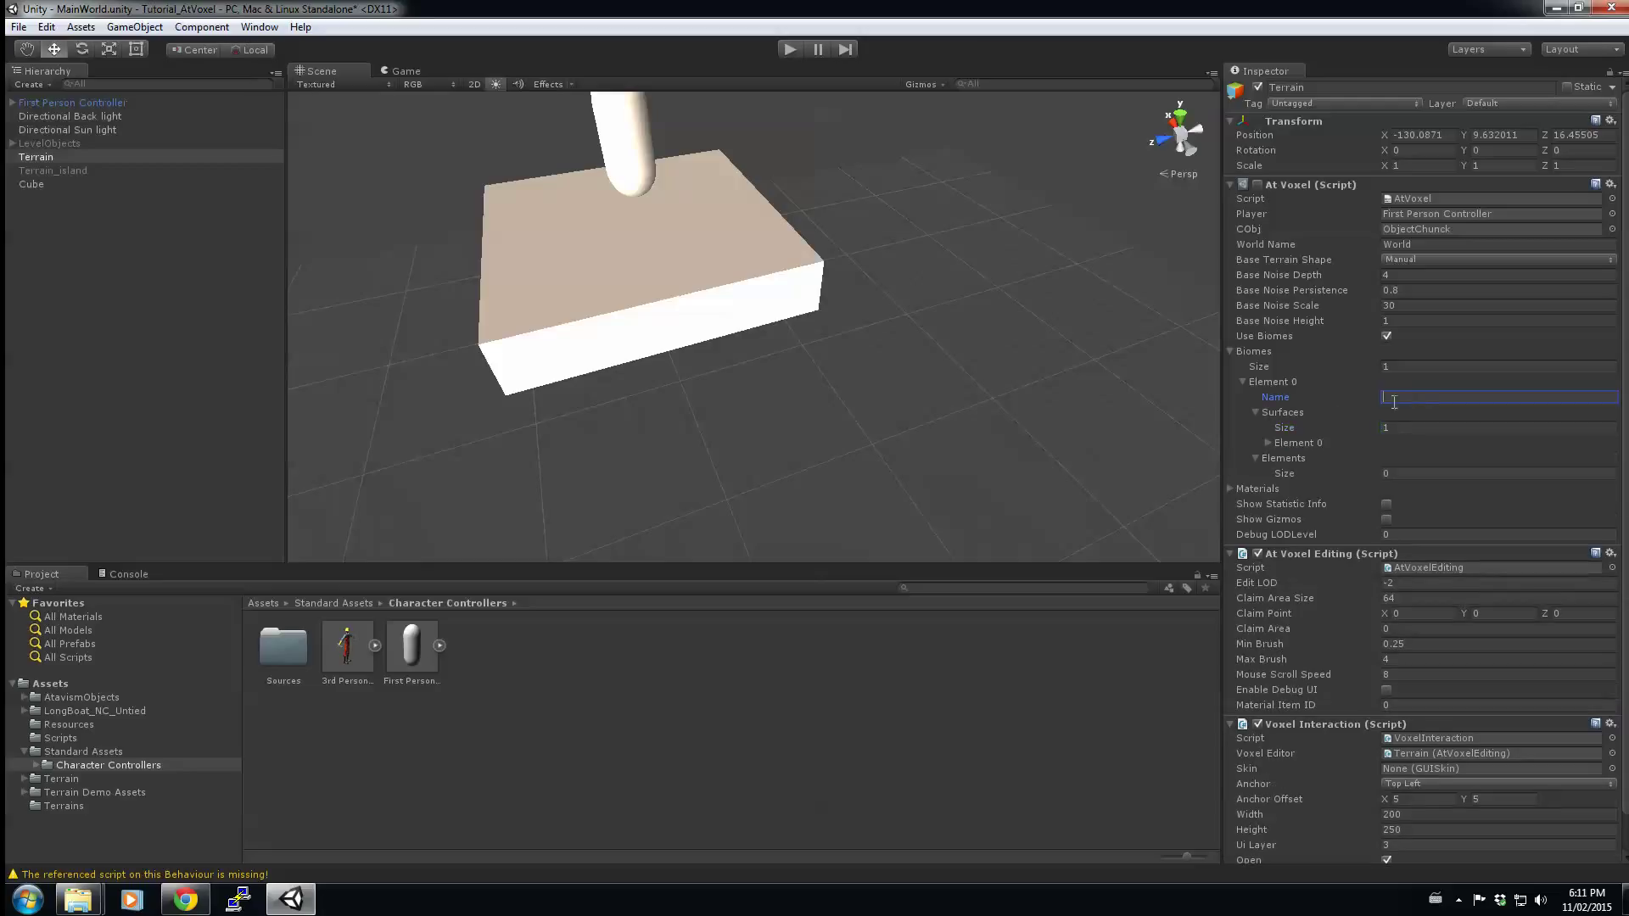
click(1267, 443)
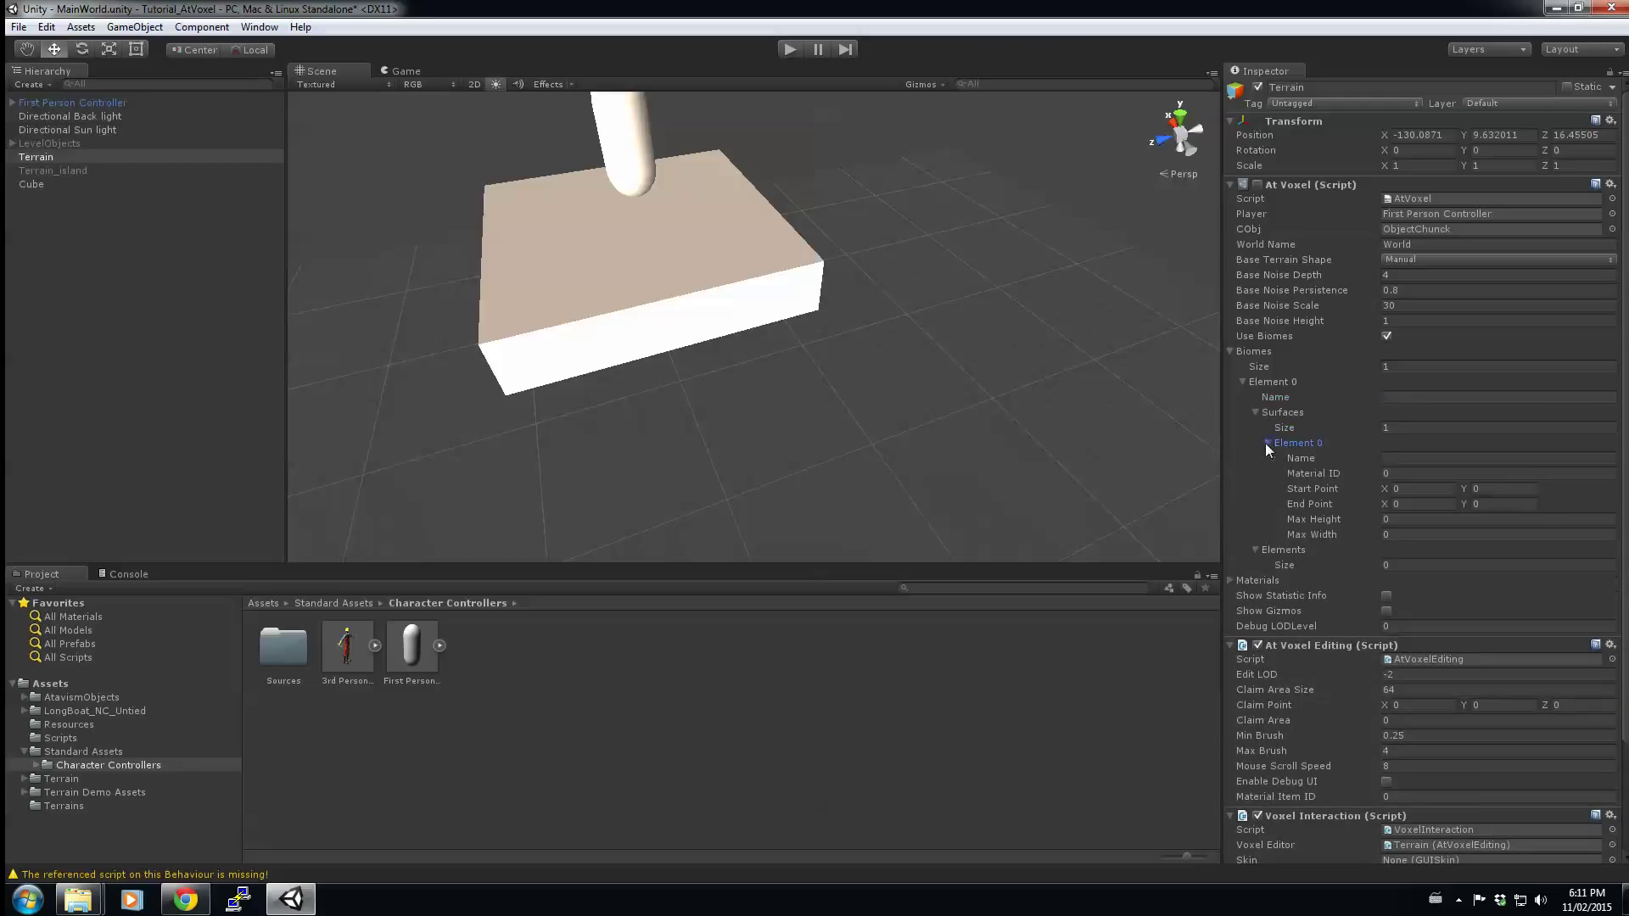
click(1382, 396)
text(Ground Forest)
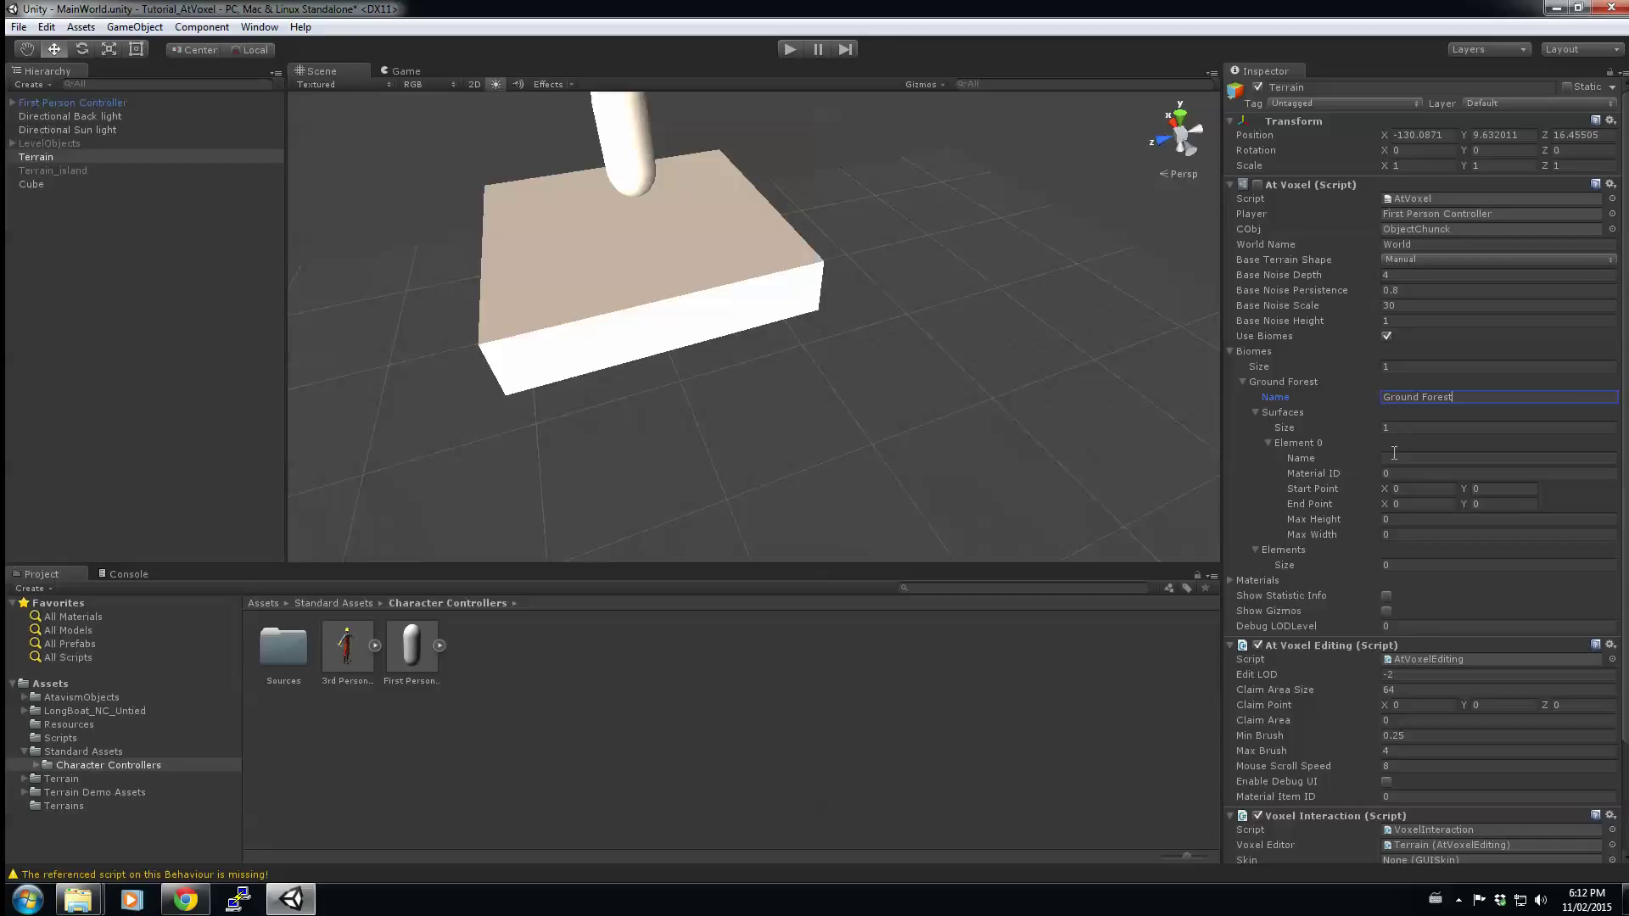
Name the surface 'Forest' with Material ID 1.
click(1397, 472)
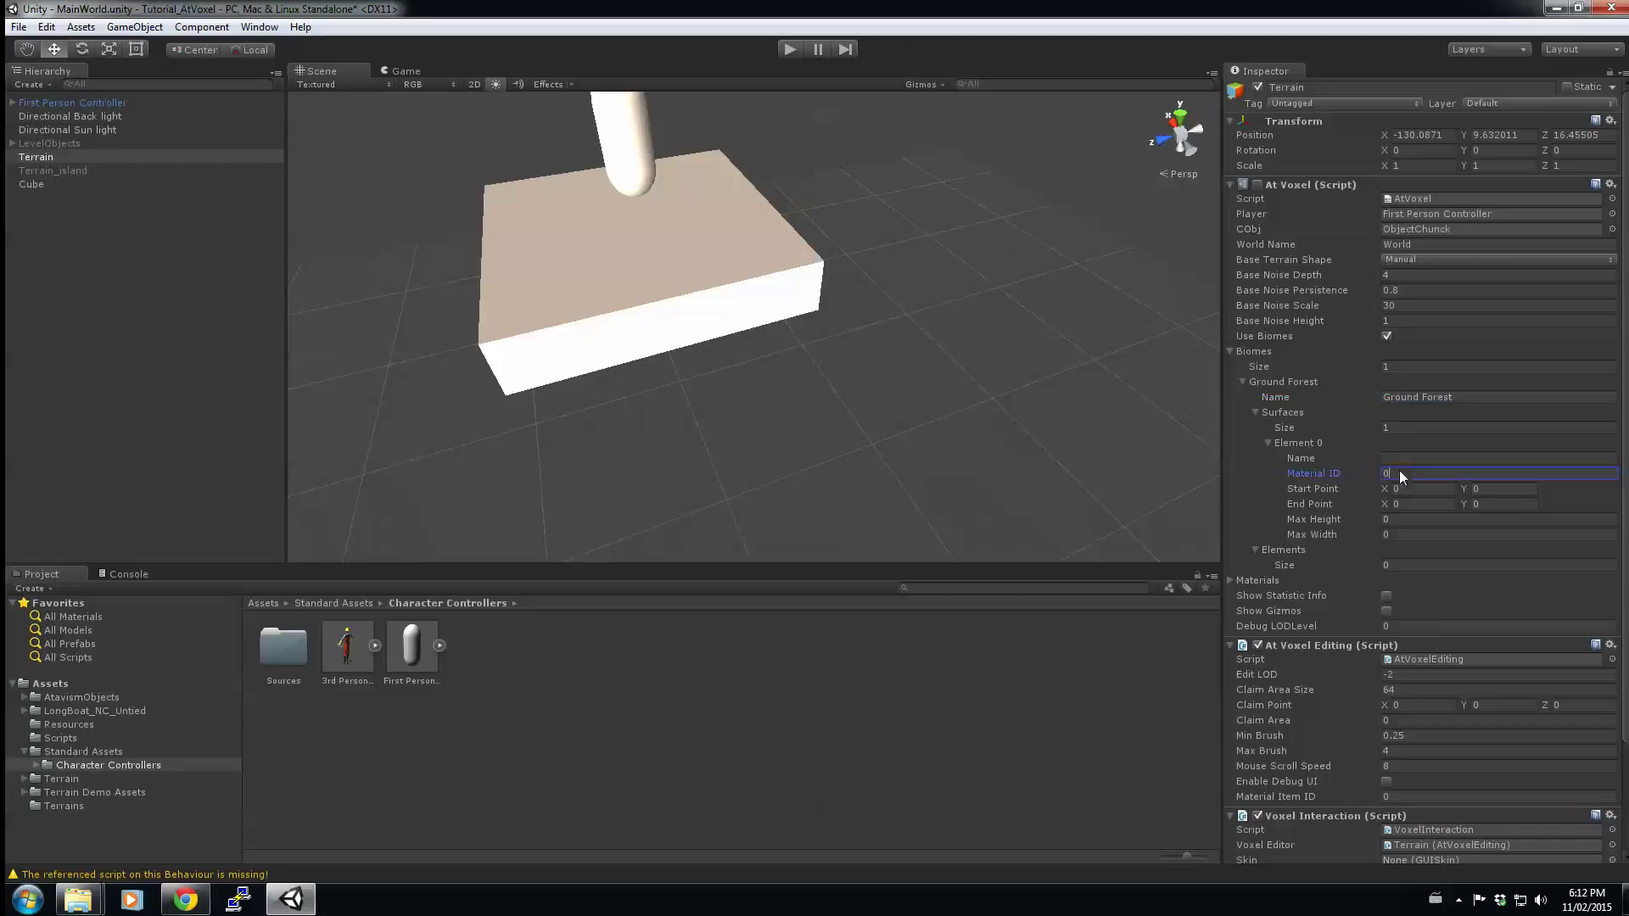
click(1229, 581)
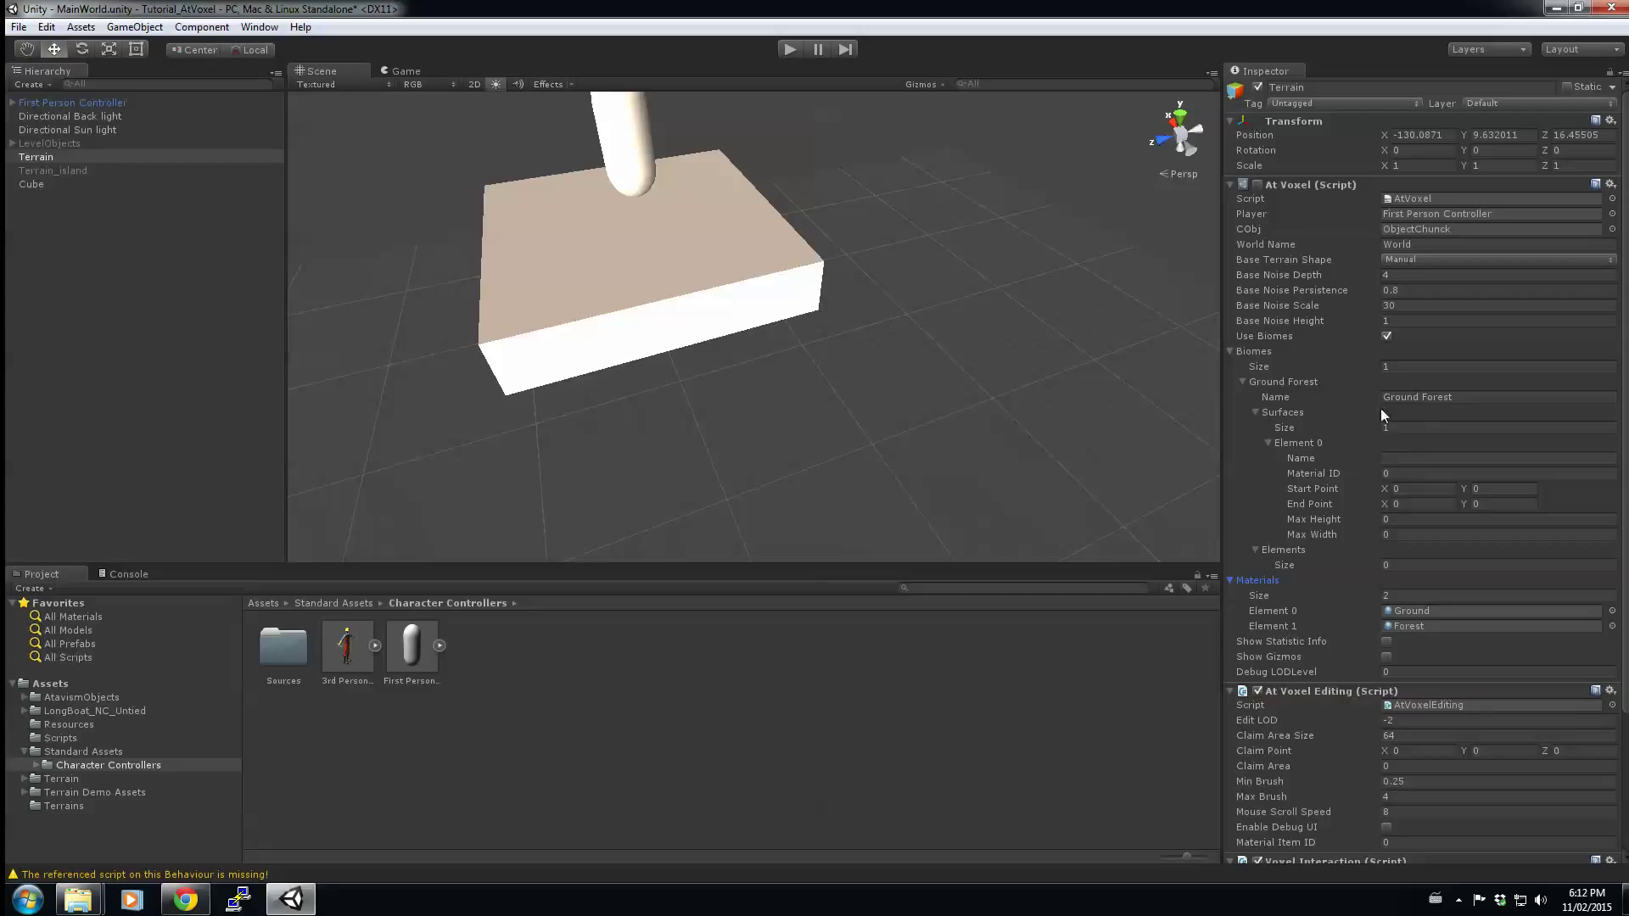
click(1396, 457)
click(1397, 475)
text(1)
click(1408, 458)
text(Forest)
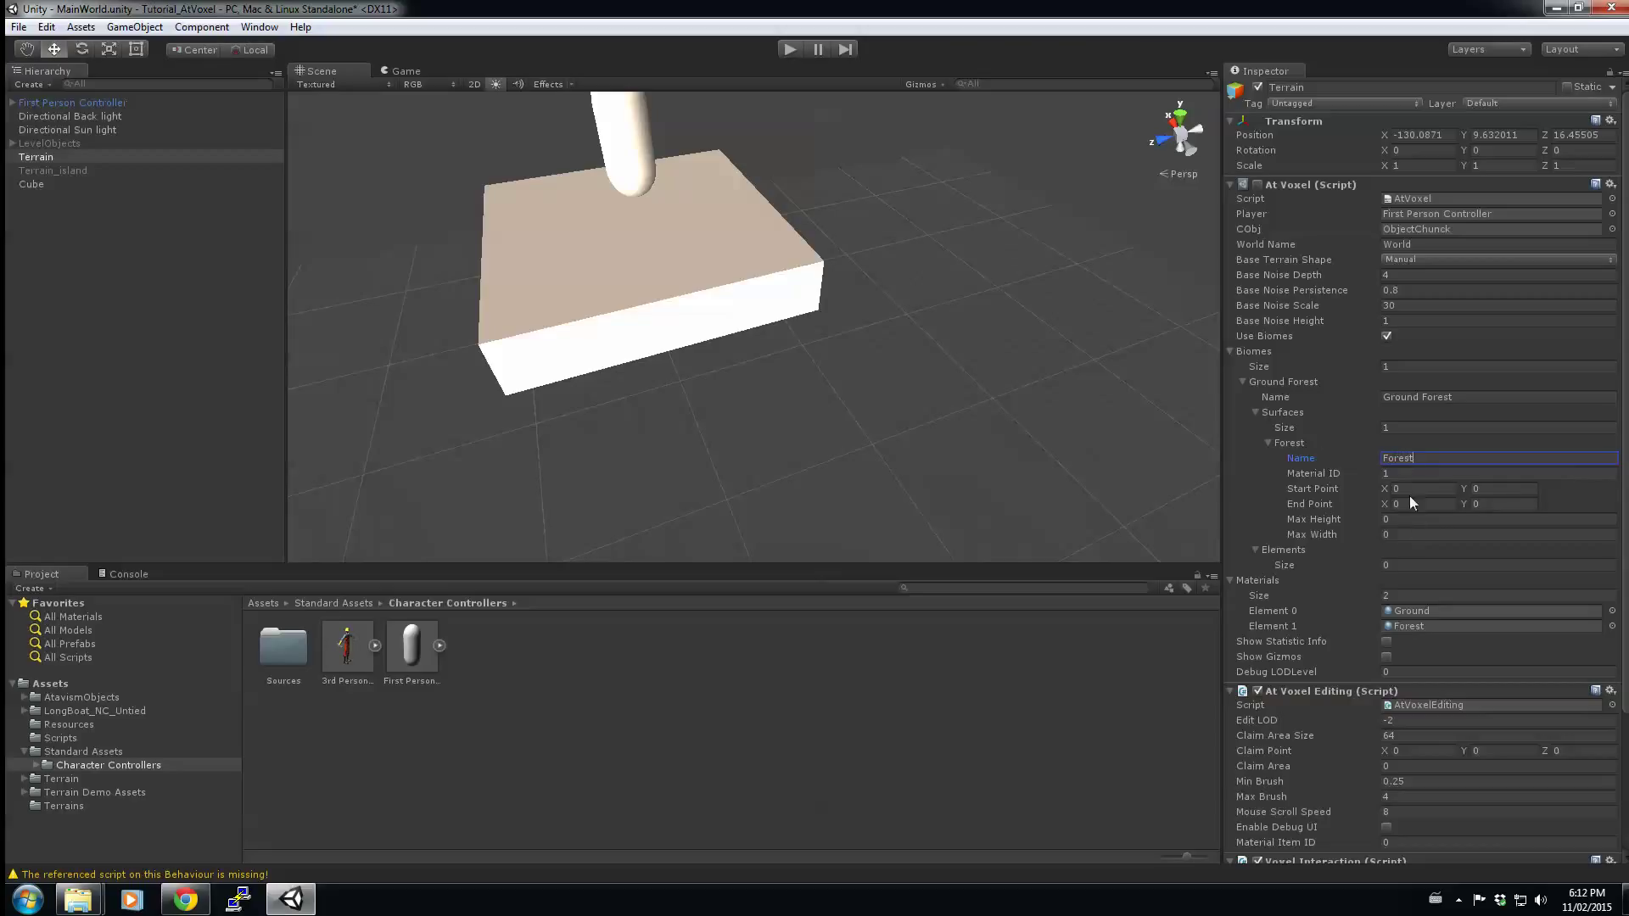
Set the Forest end point to 250, 250 and run the scene.
click(1412, 489)
click(1421, 502)
text(250)
key(Tab)
text(250)
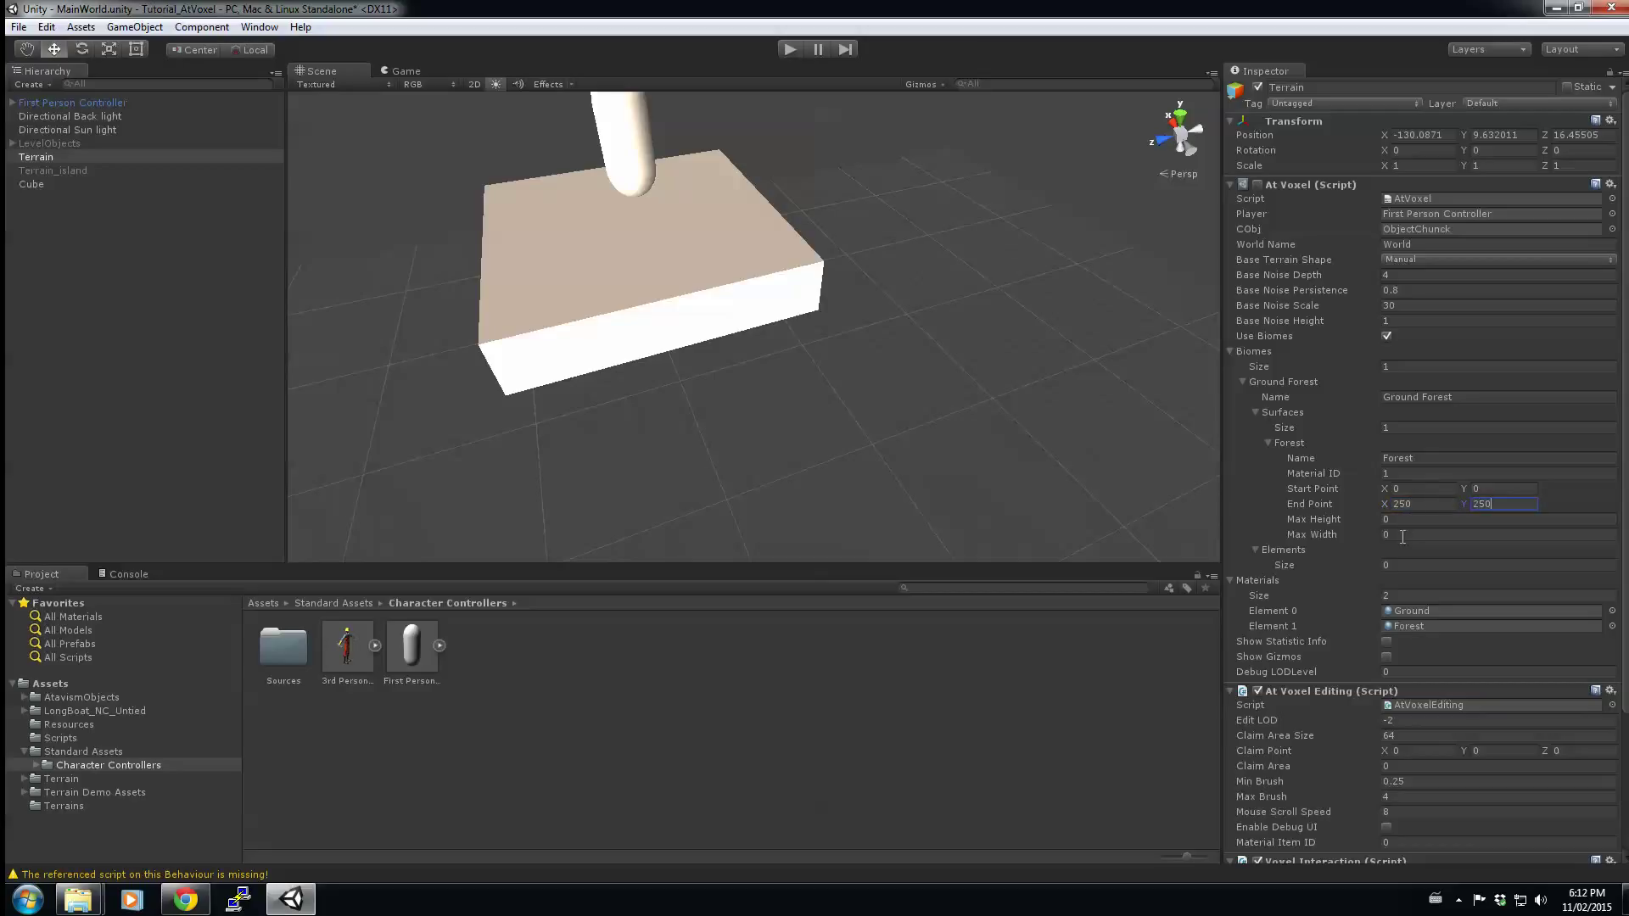
click(1457, 471)
click(787, 51)
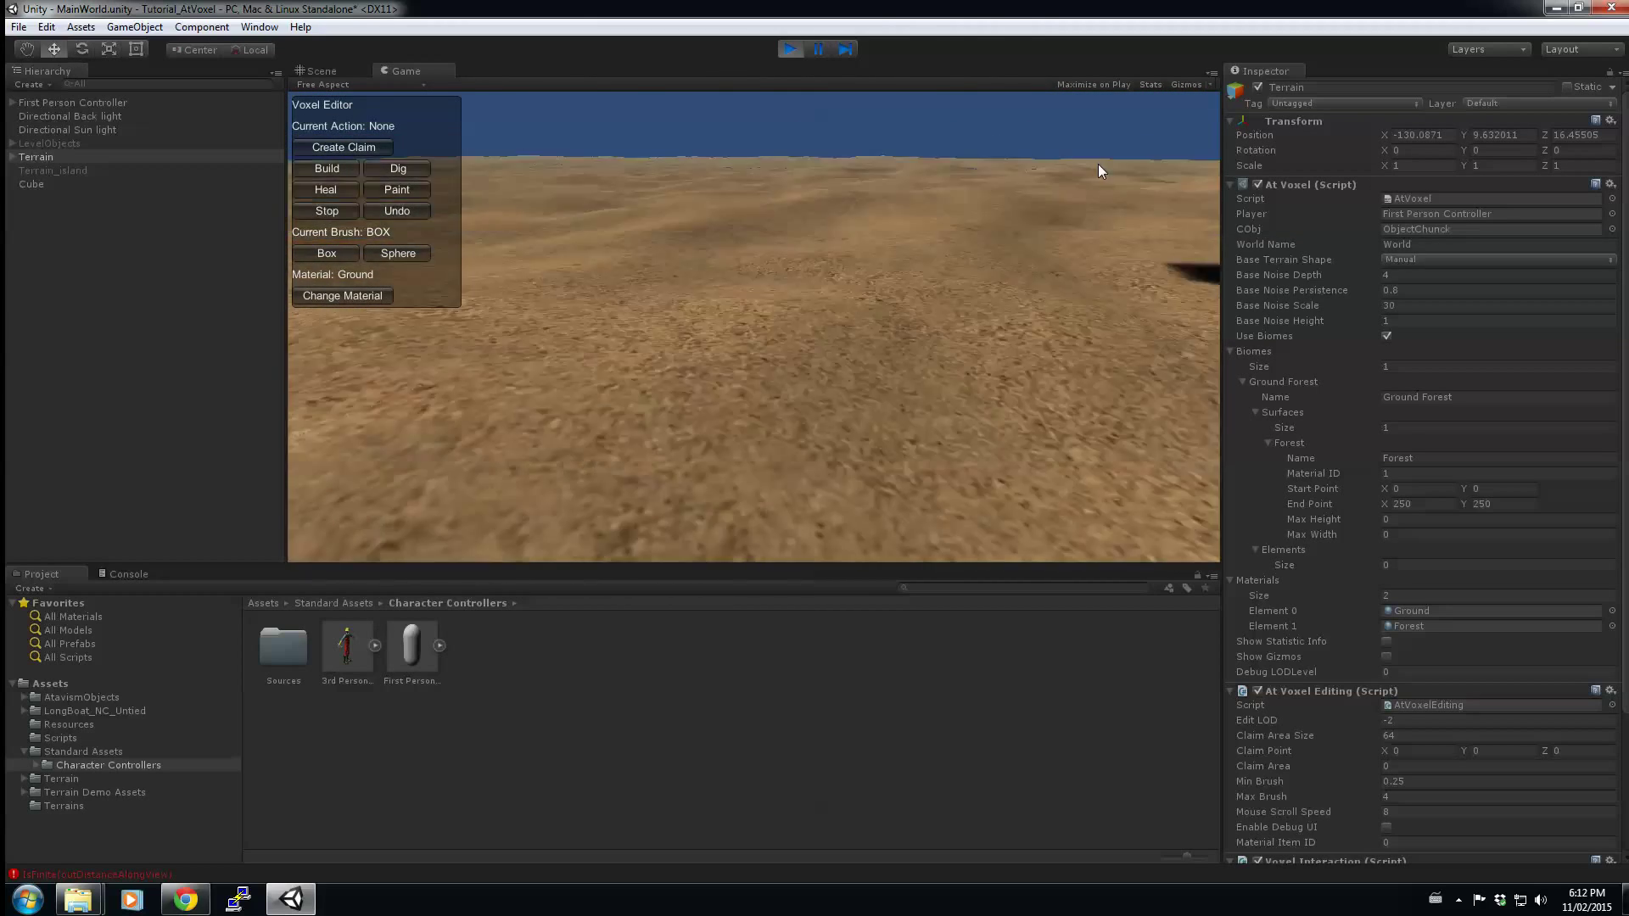
Exit play mode with Ctrl+P to return to editing the scene.
key(ctrl+p)
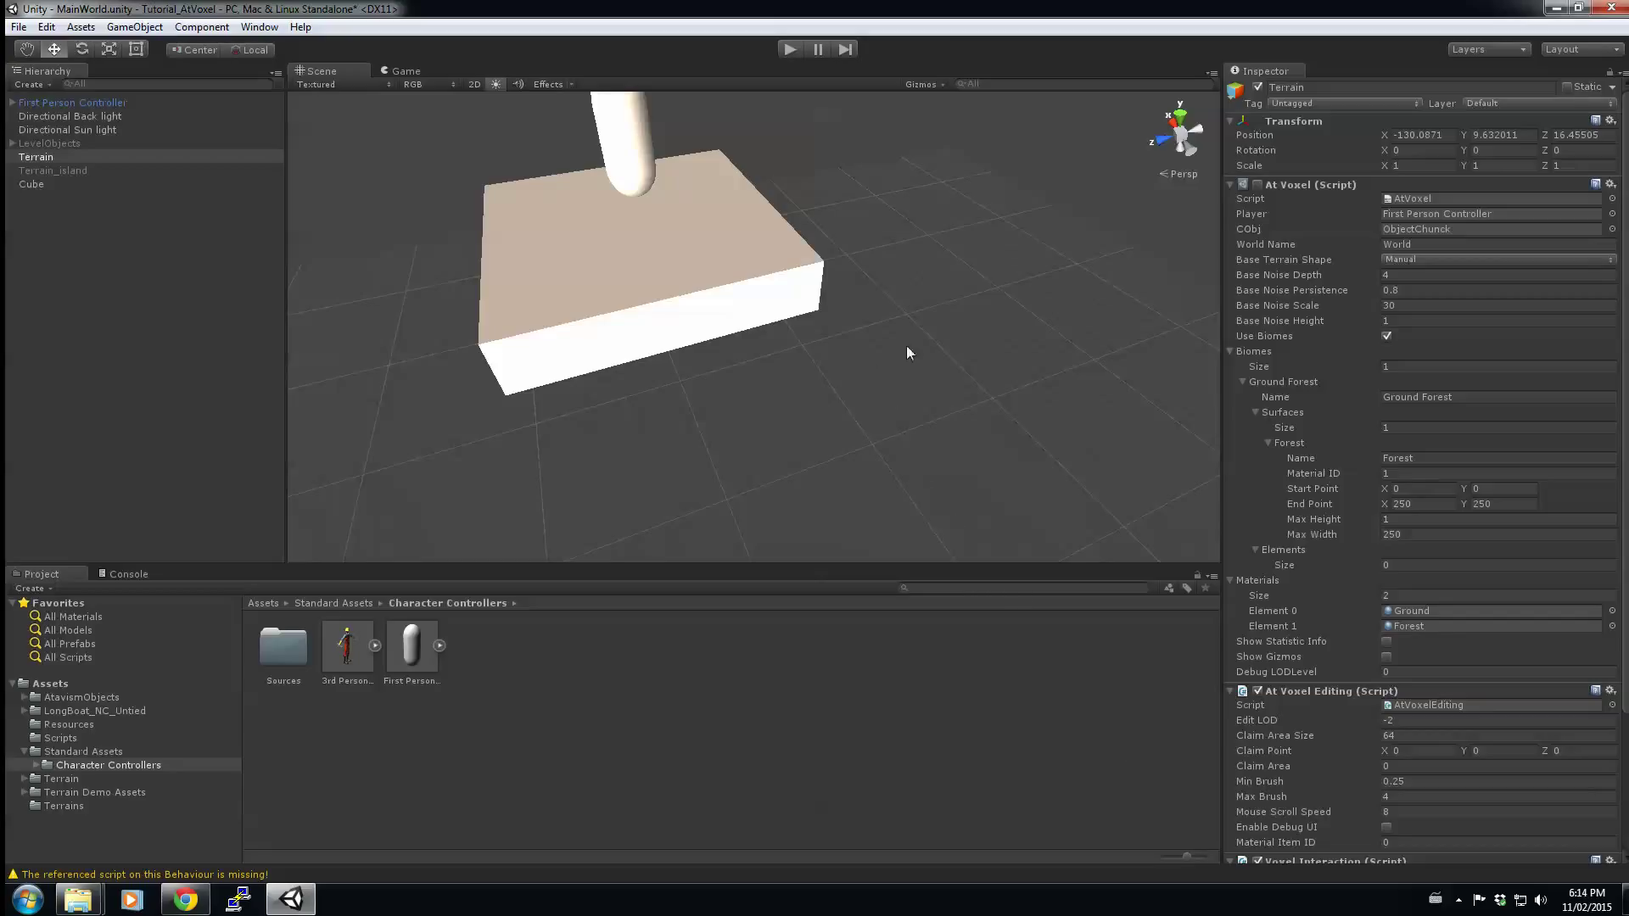
Move the Cube to position 0, 30, 0.
click(649, 246)
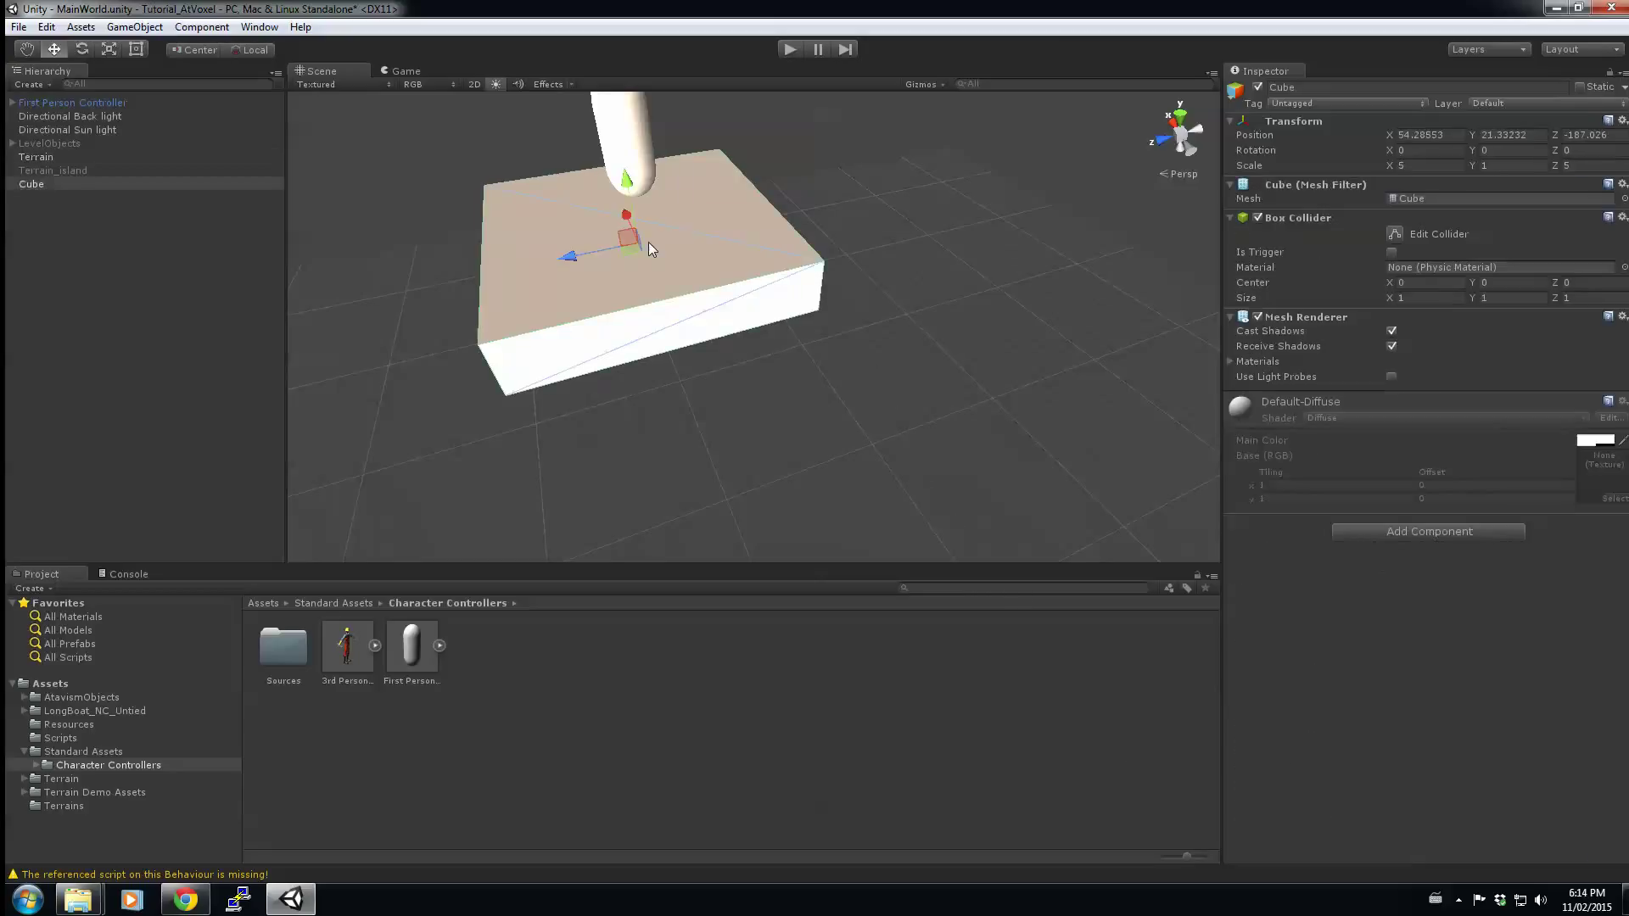
click(1430, 134)
text(0)
key(Tab)
text(0)
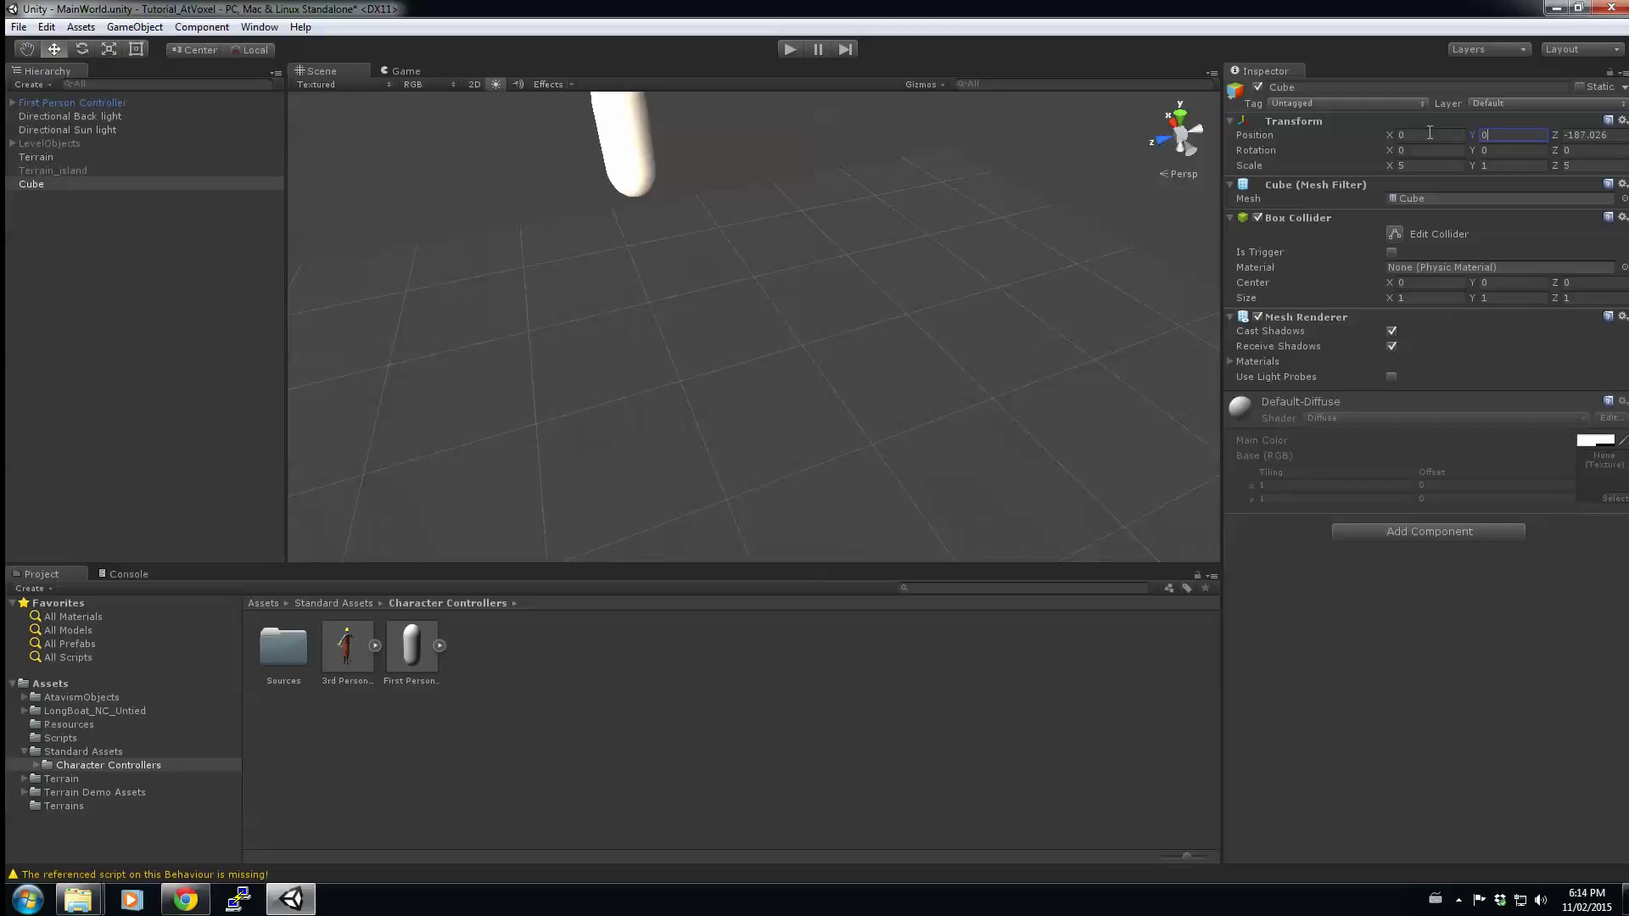
text(30)
key(Tab)
text(0)
Set the First Person Controller to 0, 31, 0, then raise it to about 32.
click(130, 108)
click(1313, 151)
text(0)
key(Tab)
text(31)
key(Tab)
text(0)
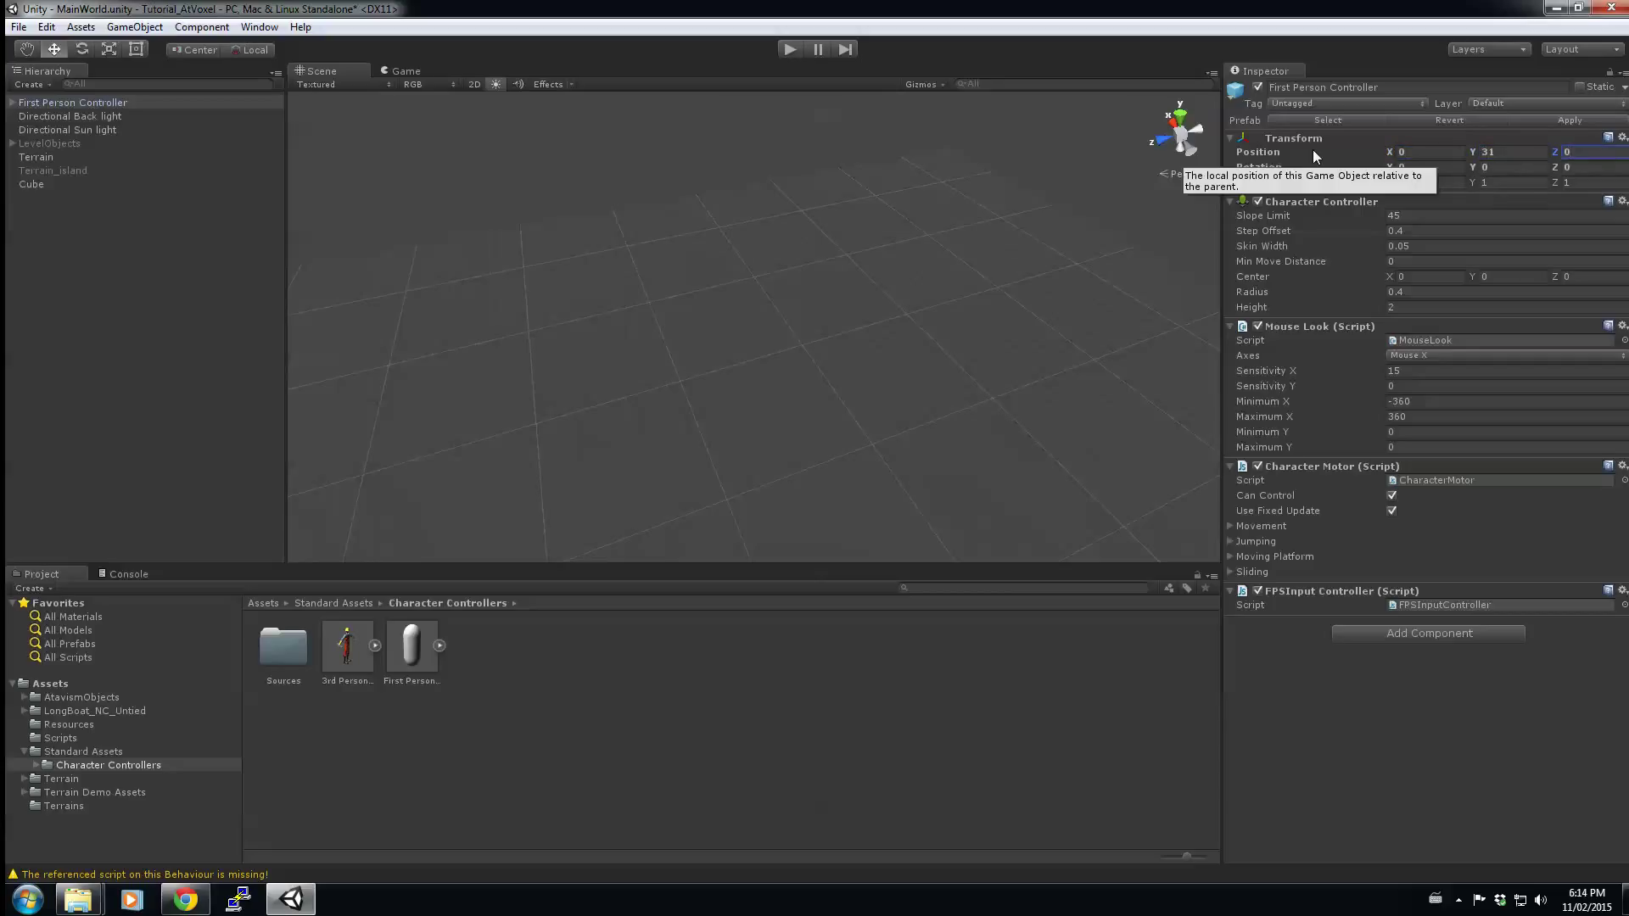
click(125, 101)
key(f)
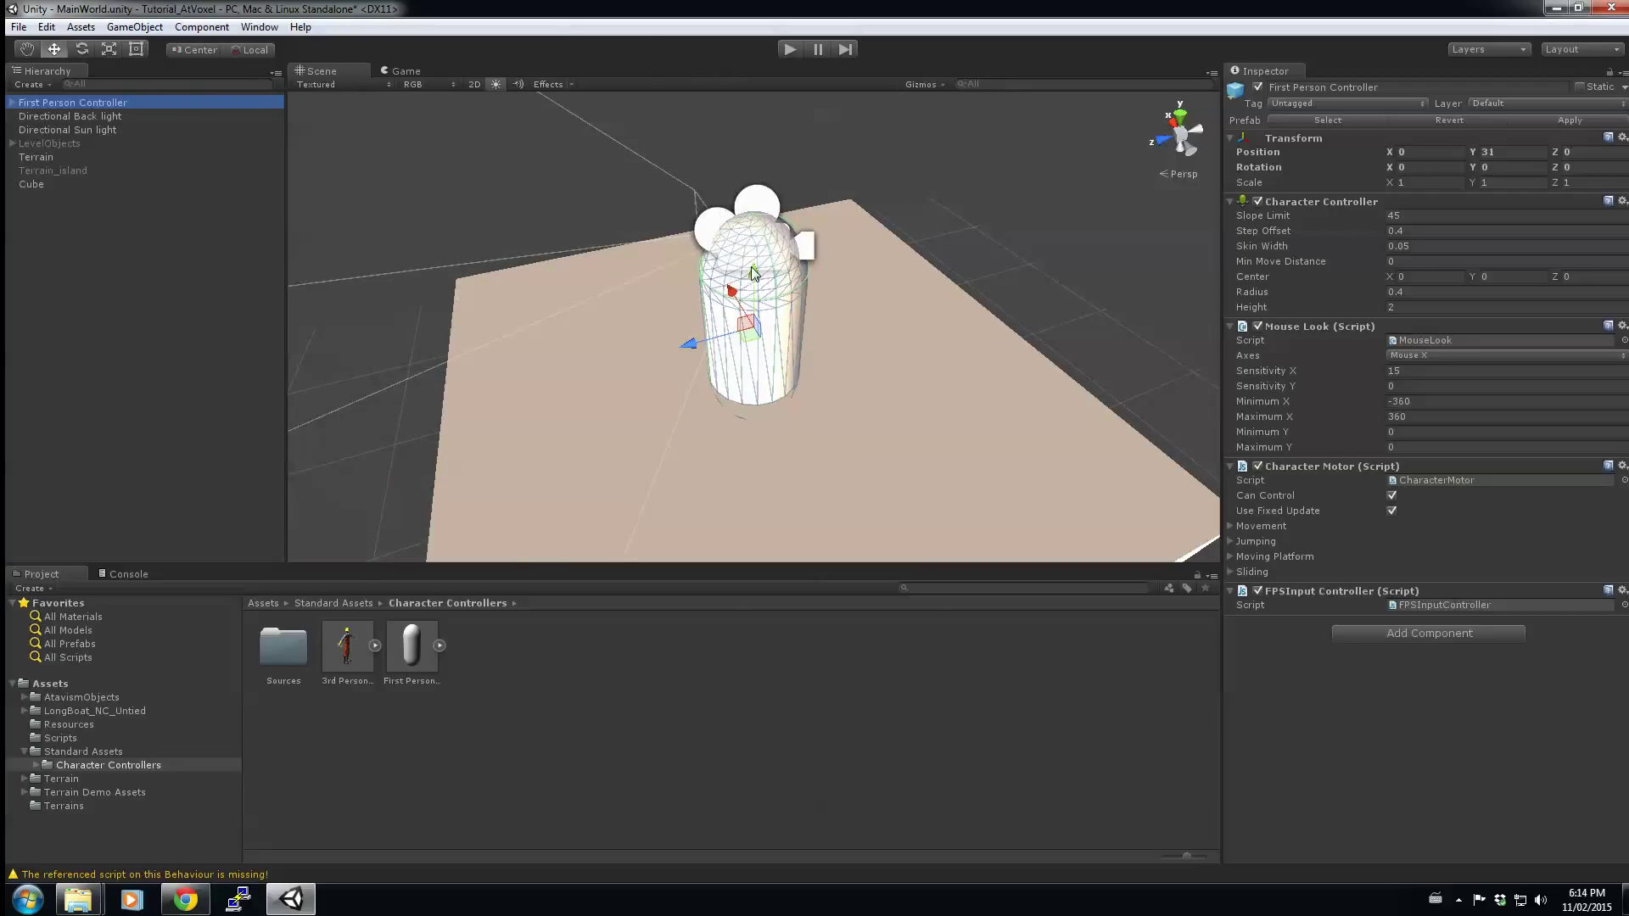
drag(751, 277, 753, 243)
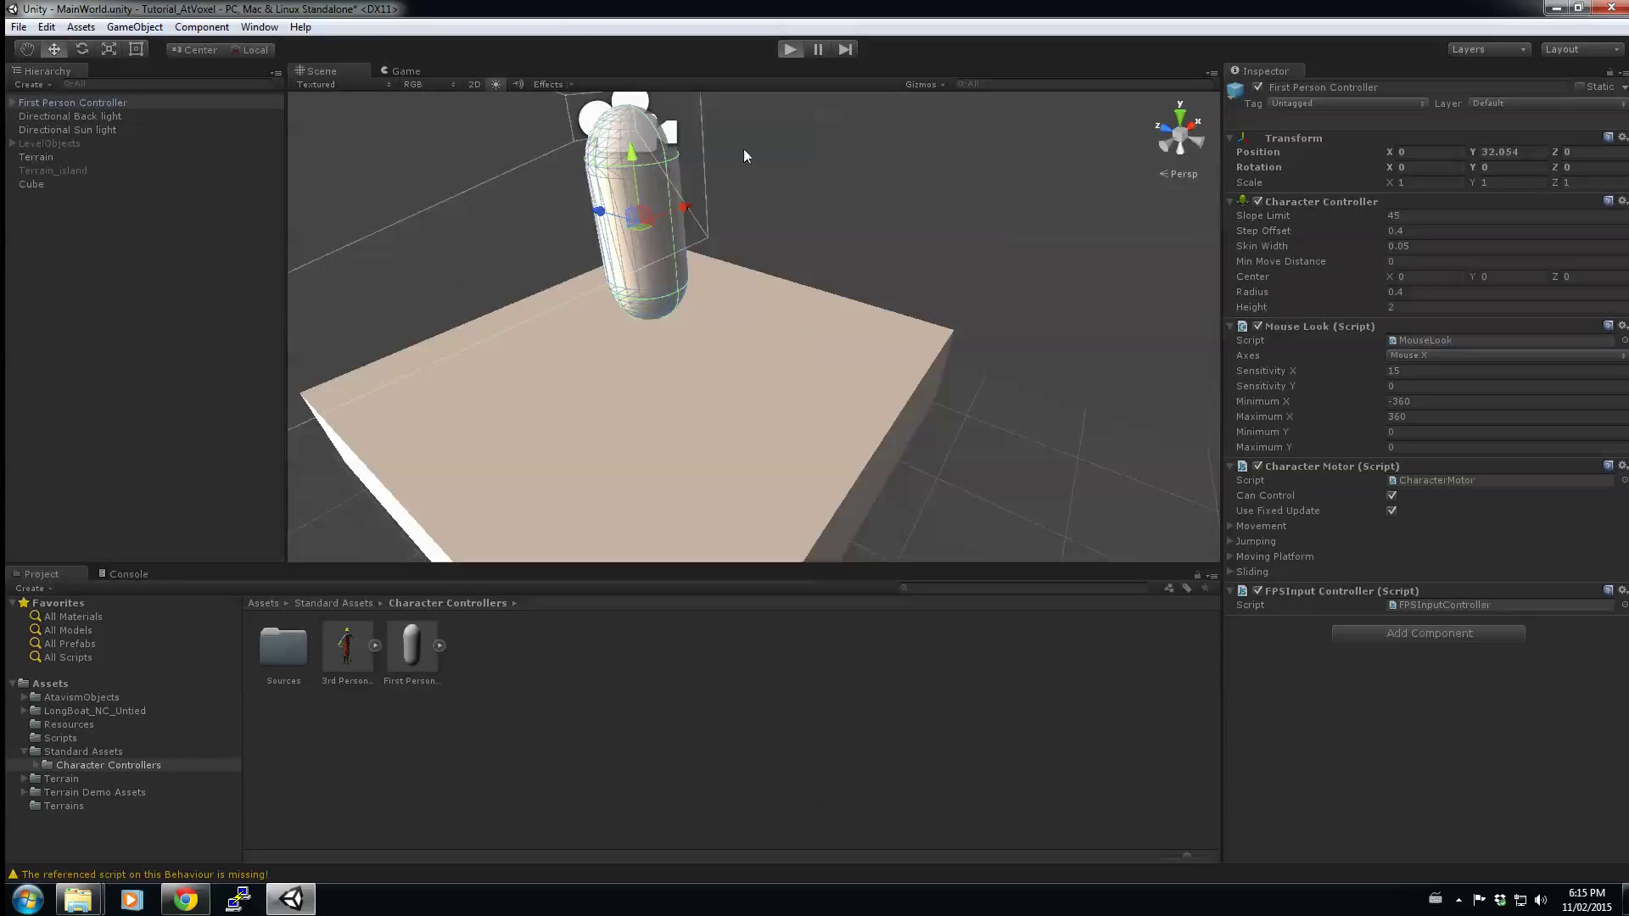
Play-test by walking with W and A, select Terrain, then stop play mode.
key(ctrl+p)
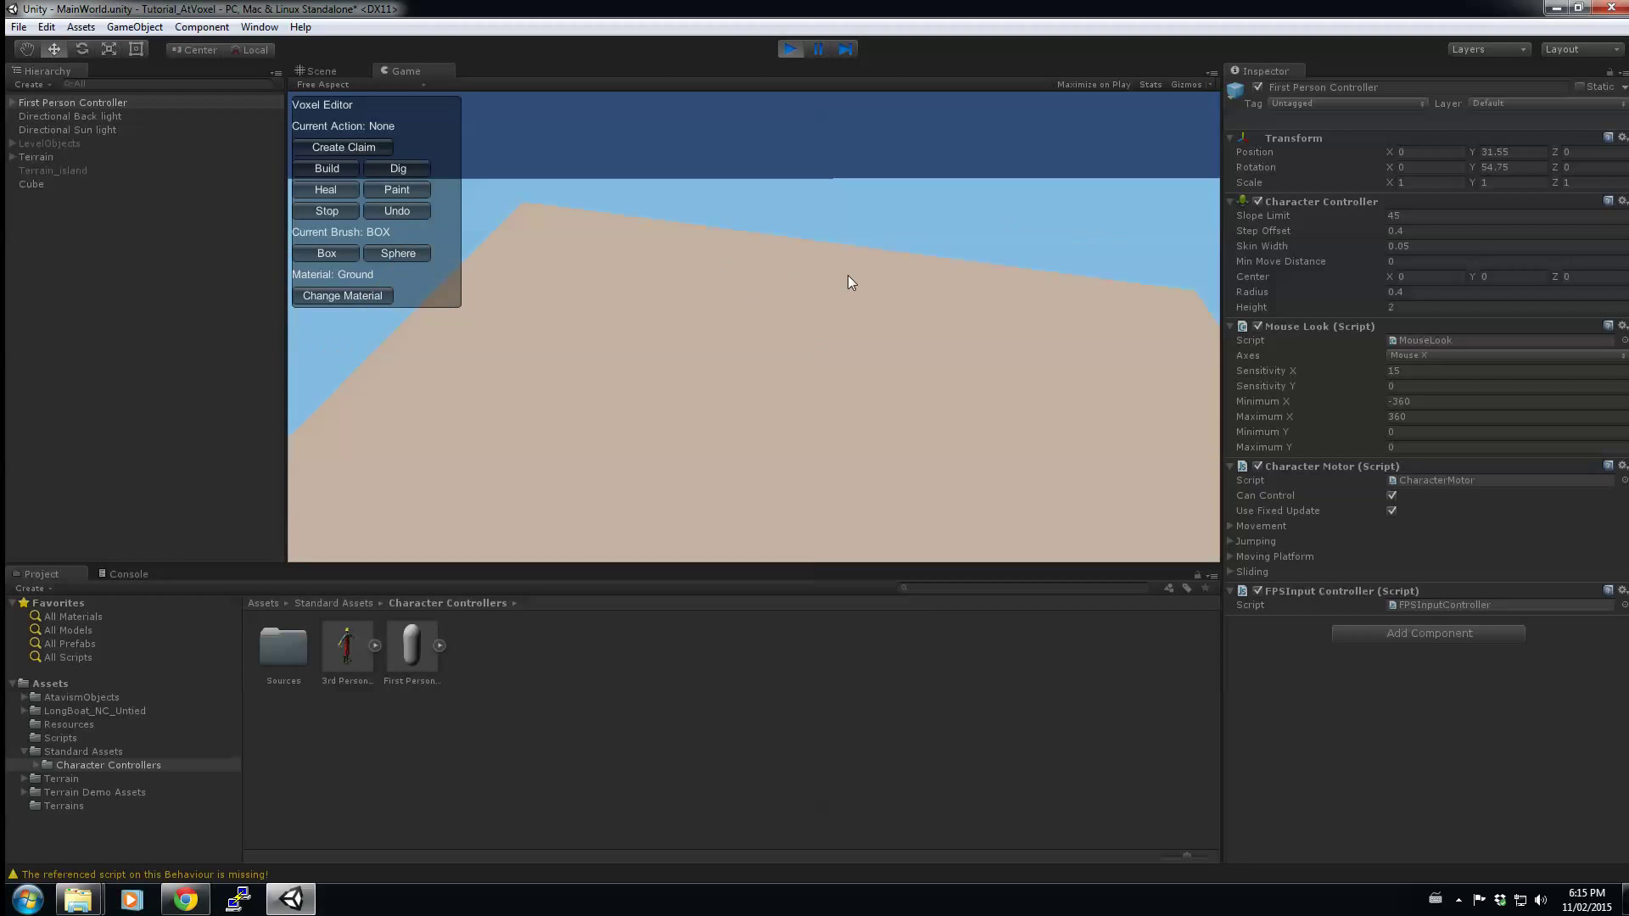
key(w)
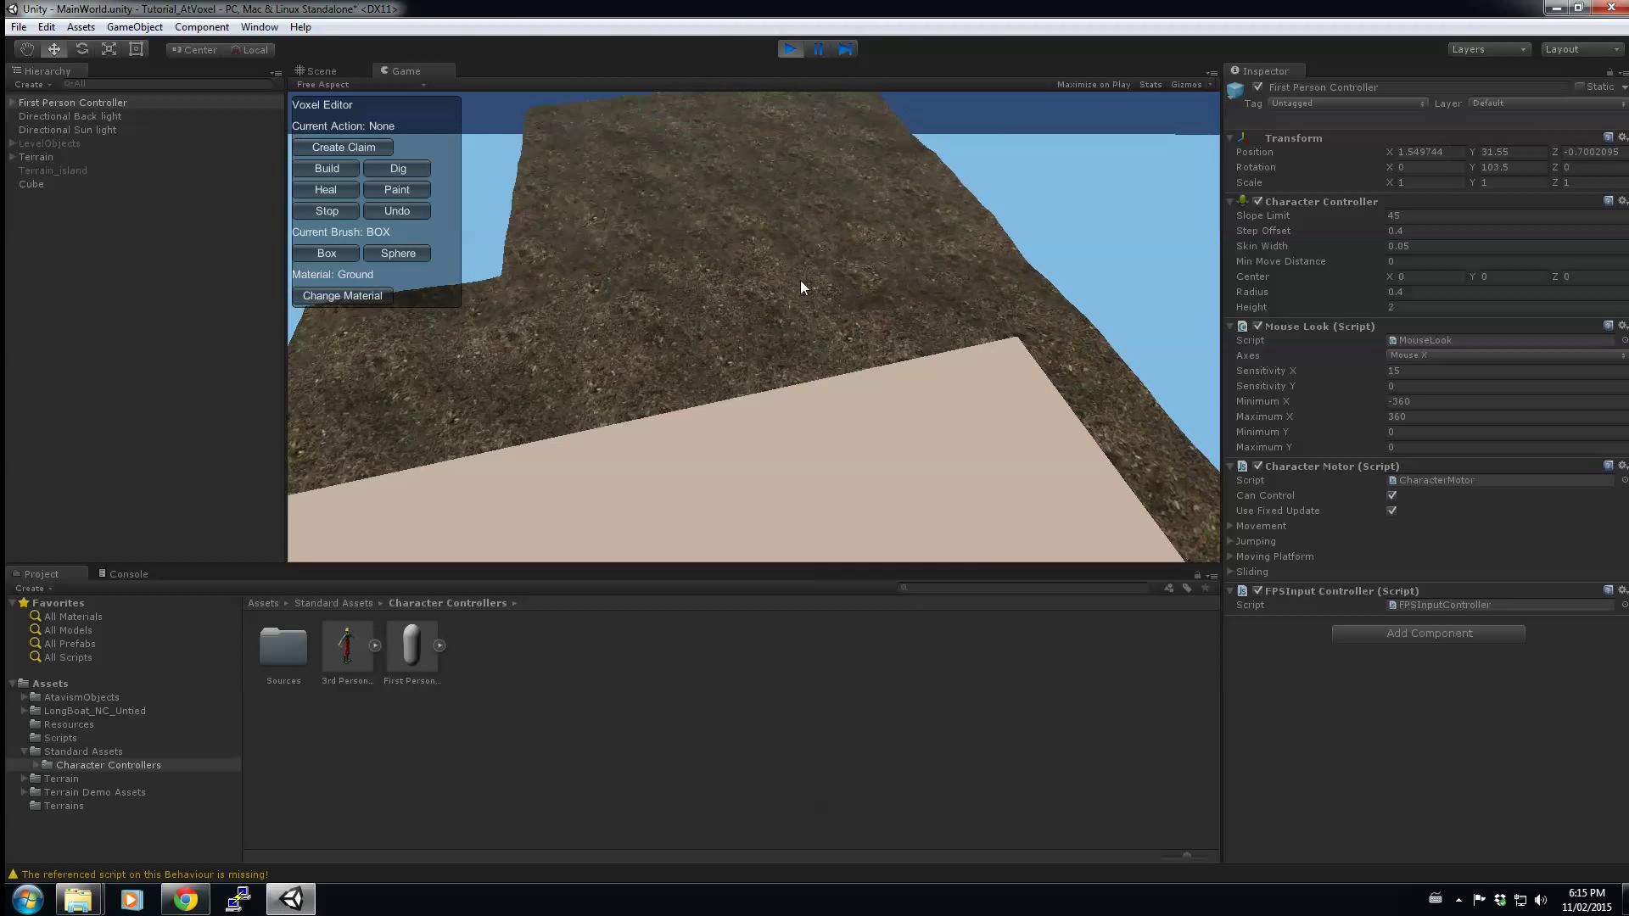
key(a)
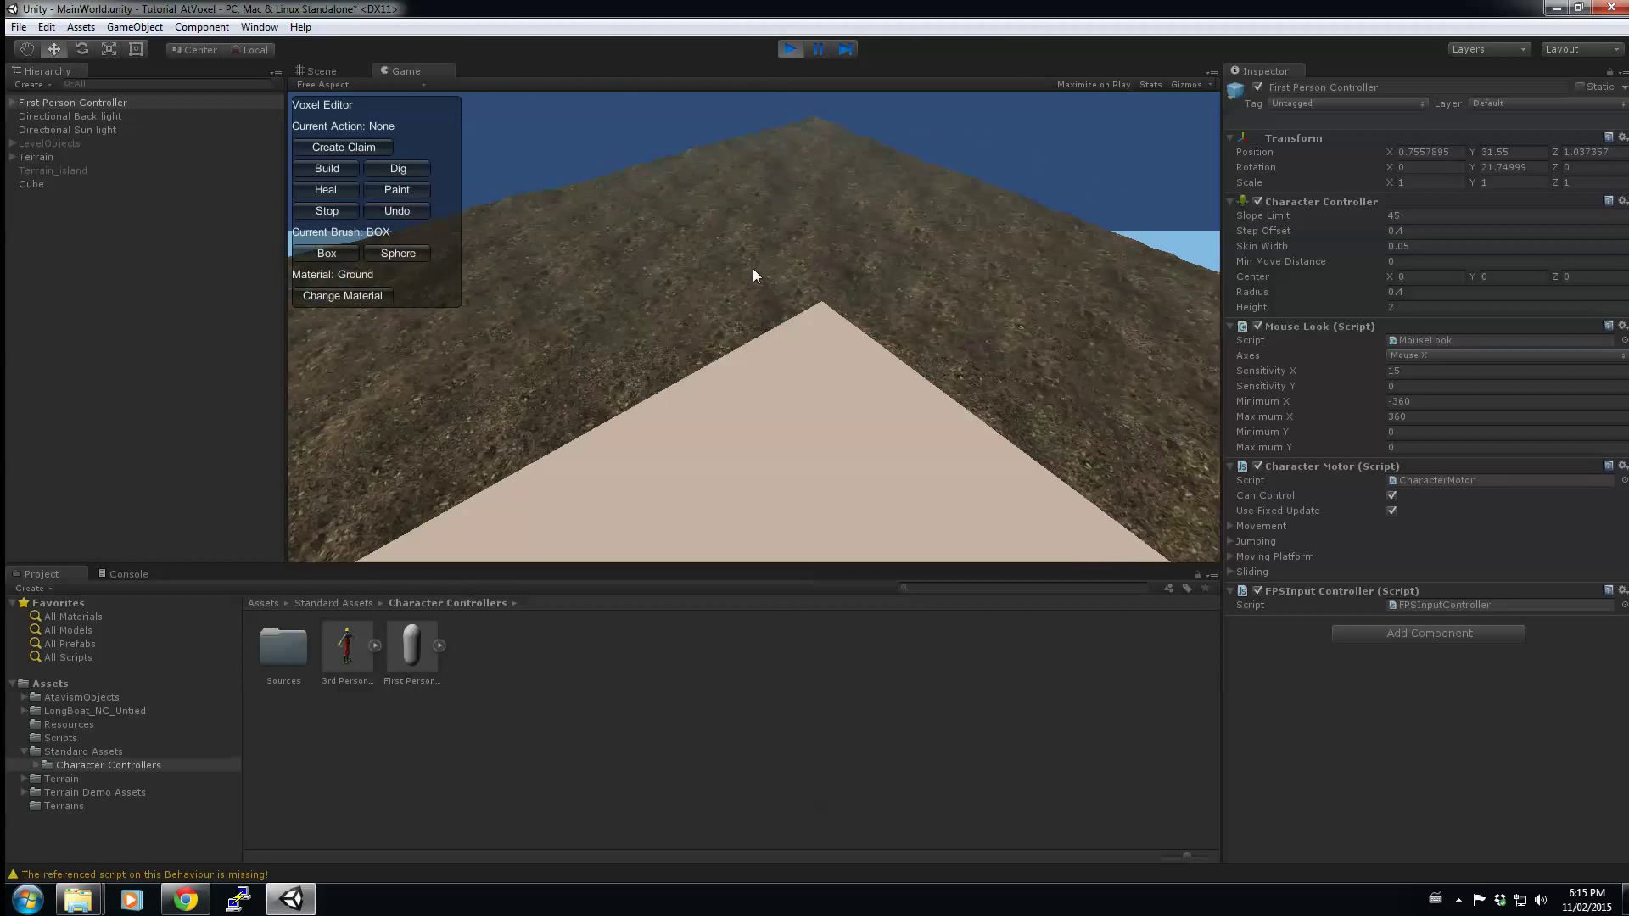
click(31, 157)
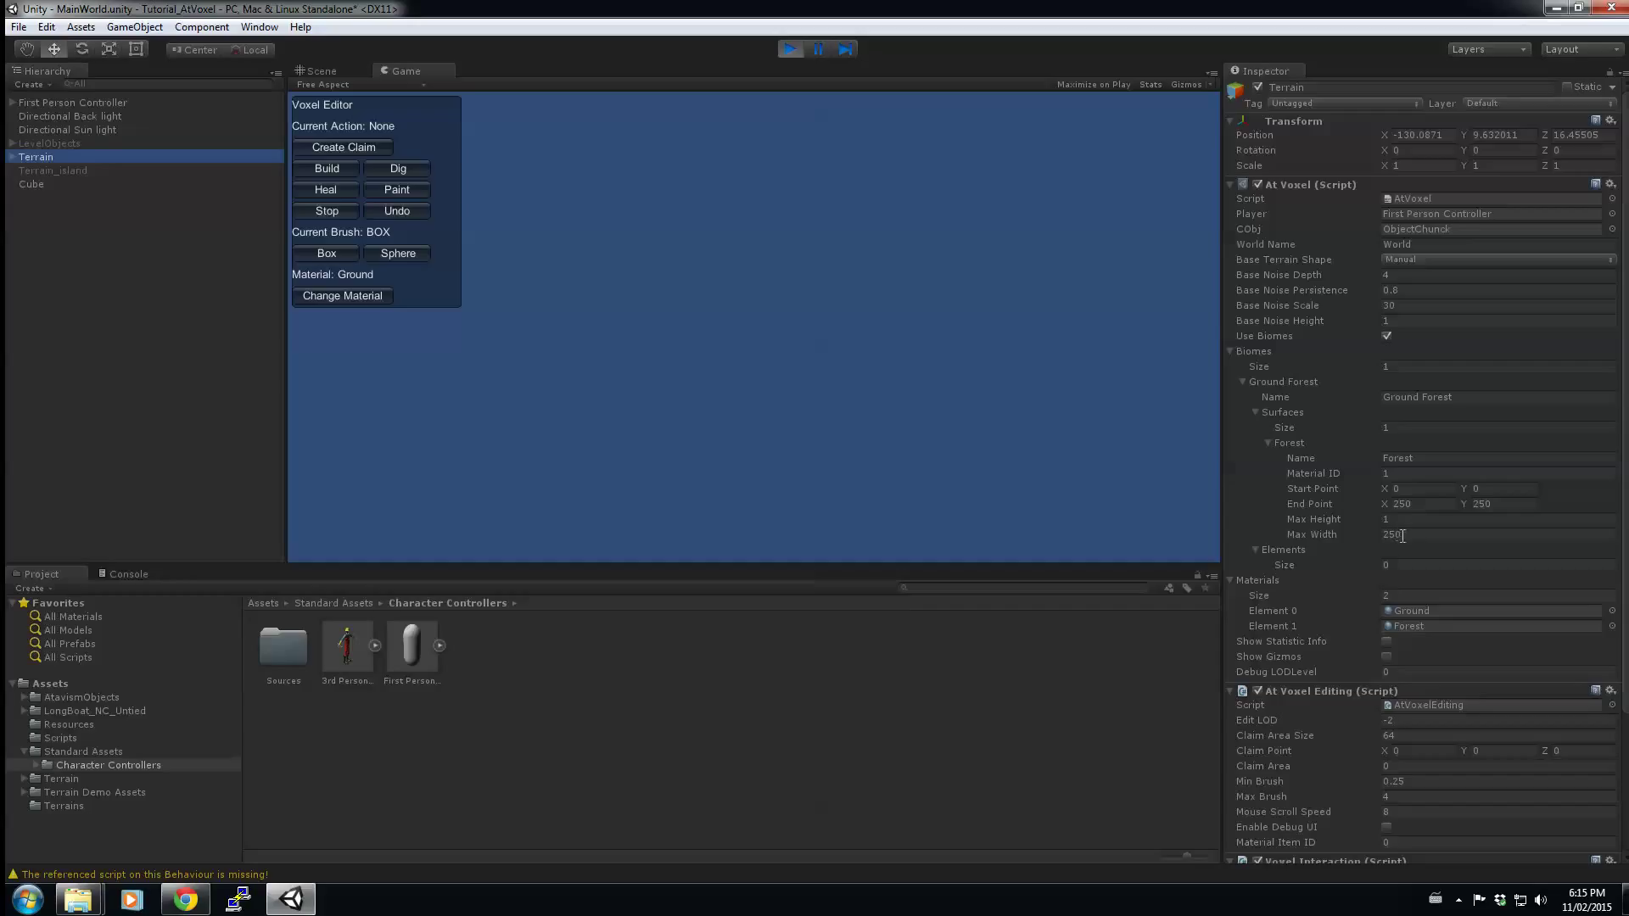
click(1093, 459)
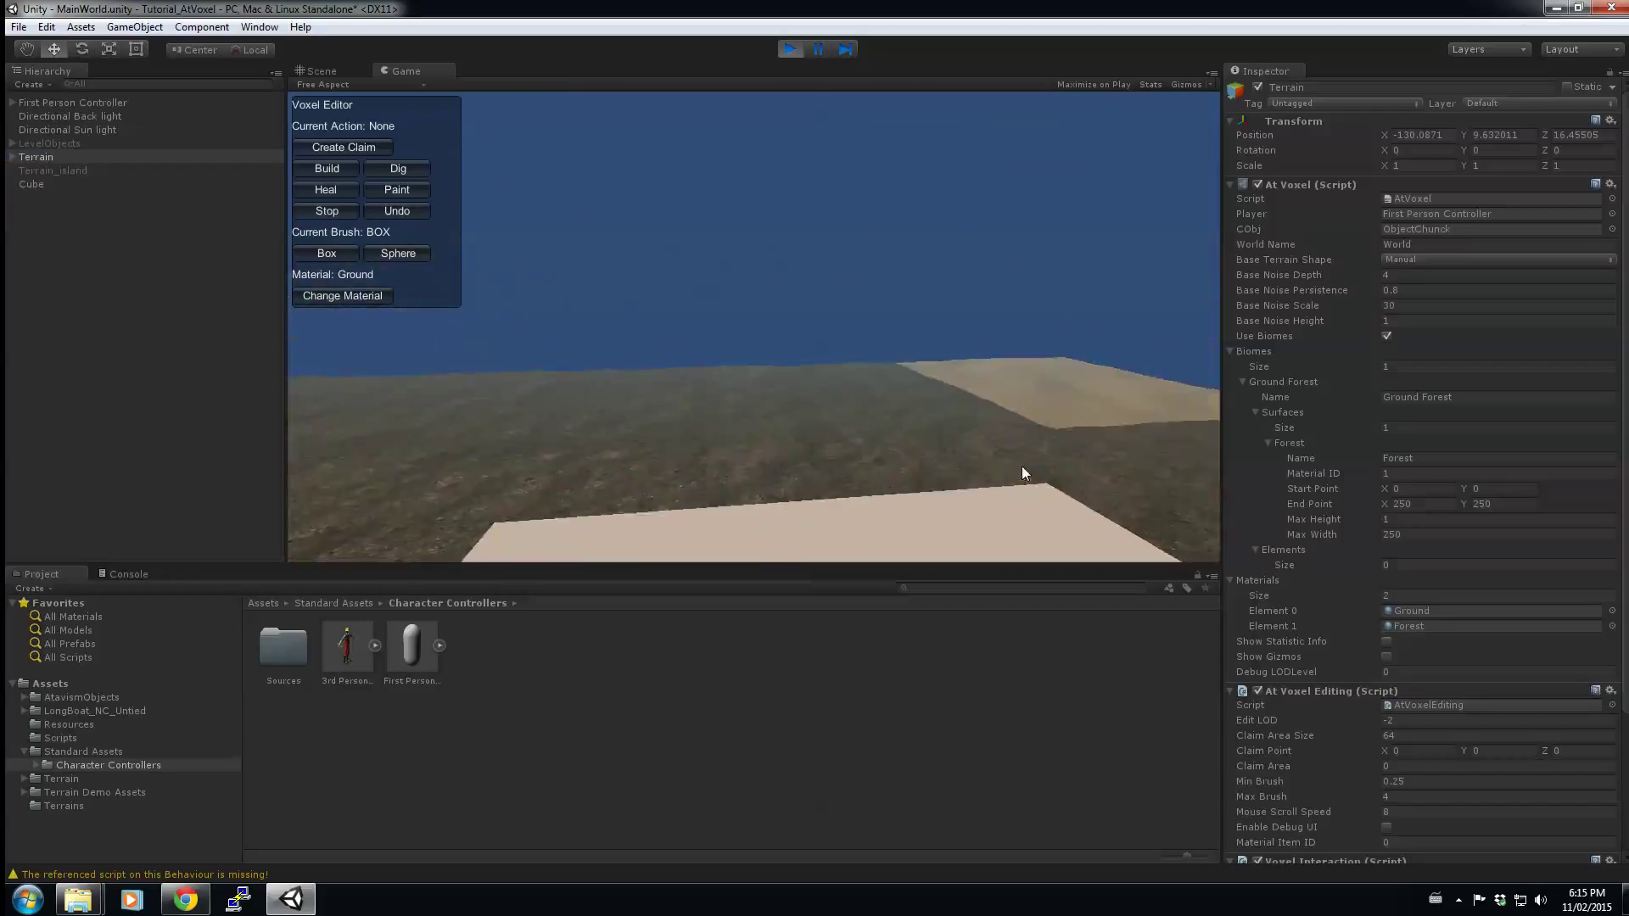
click(789, 48)
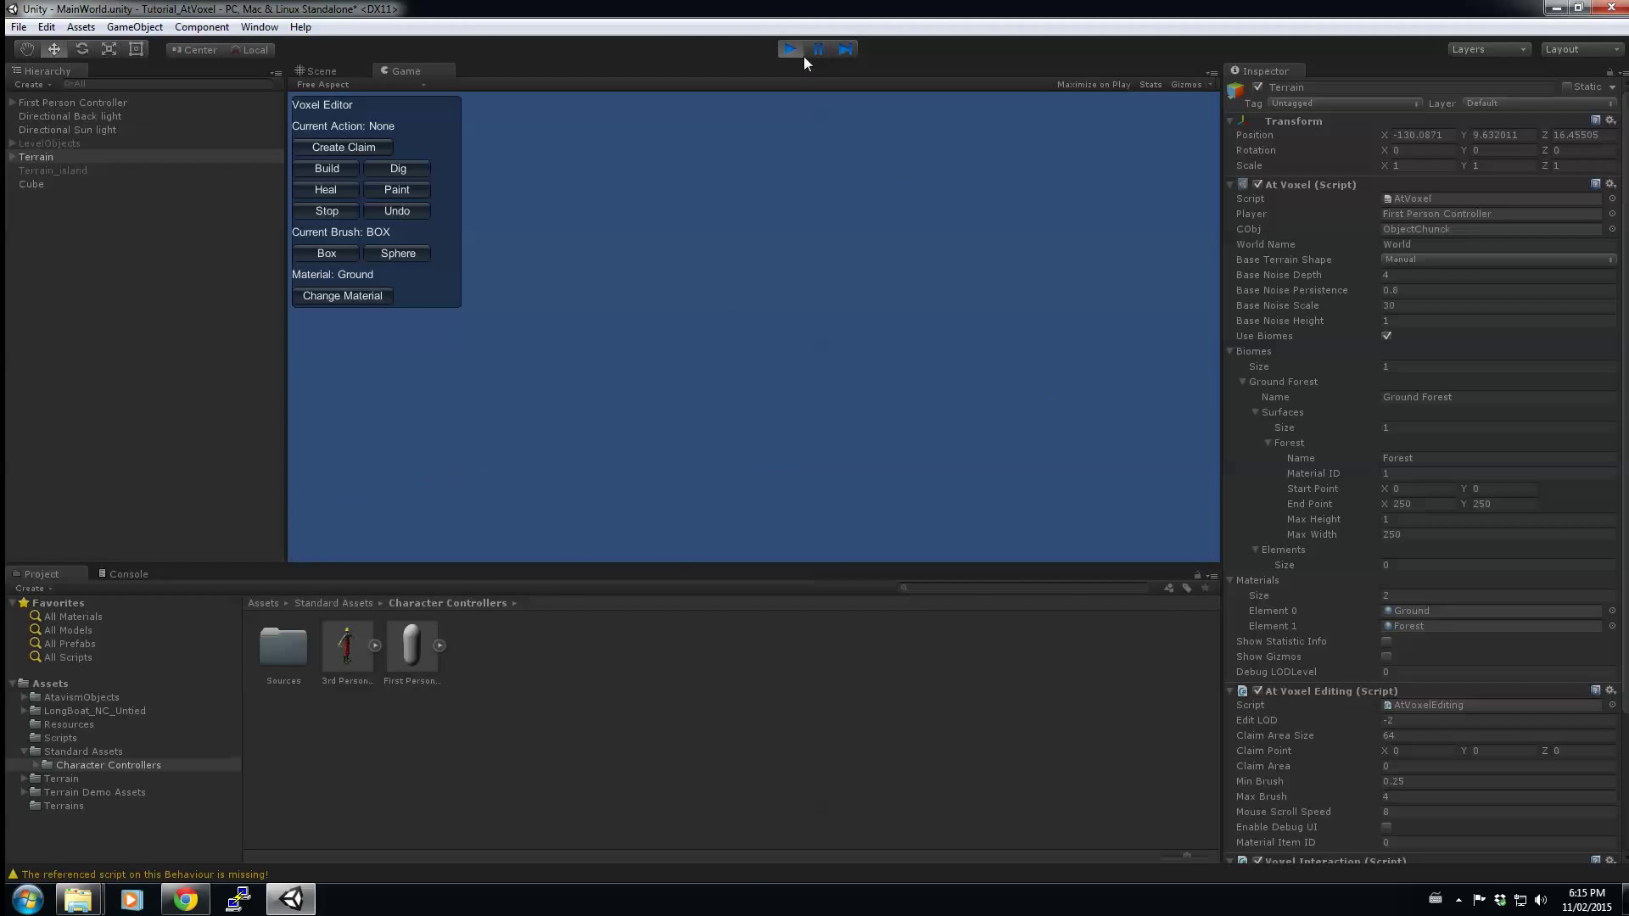
Set Forest Max Width to 30, play-test the result, then stop.
click(1398, 534)
text(30)
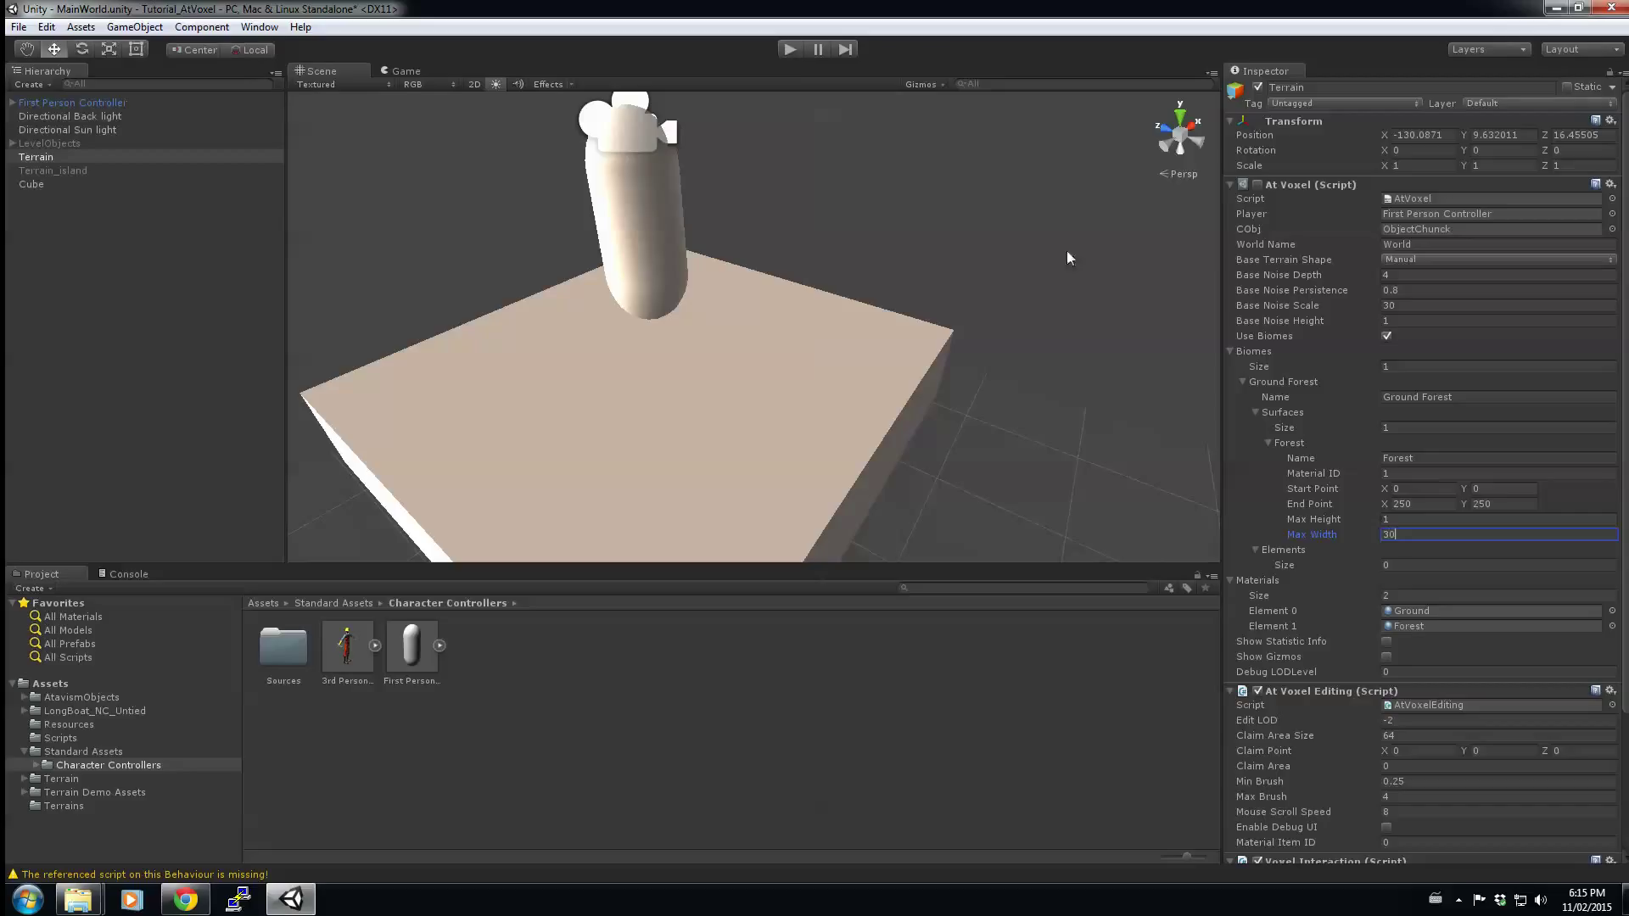
click(790, 49)
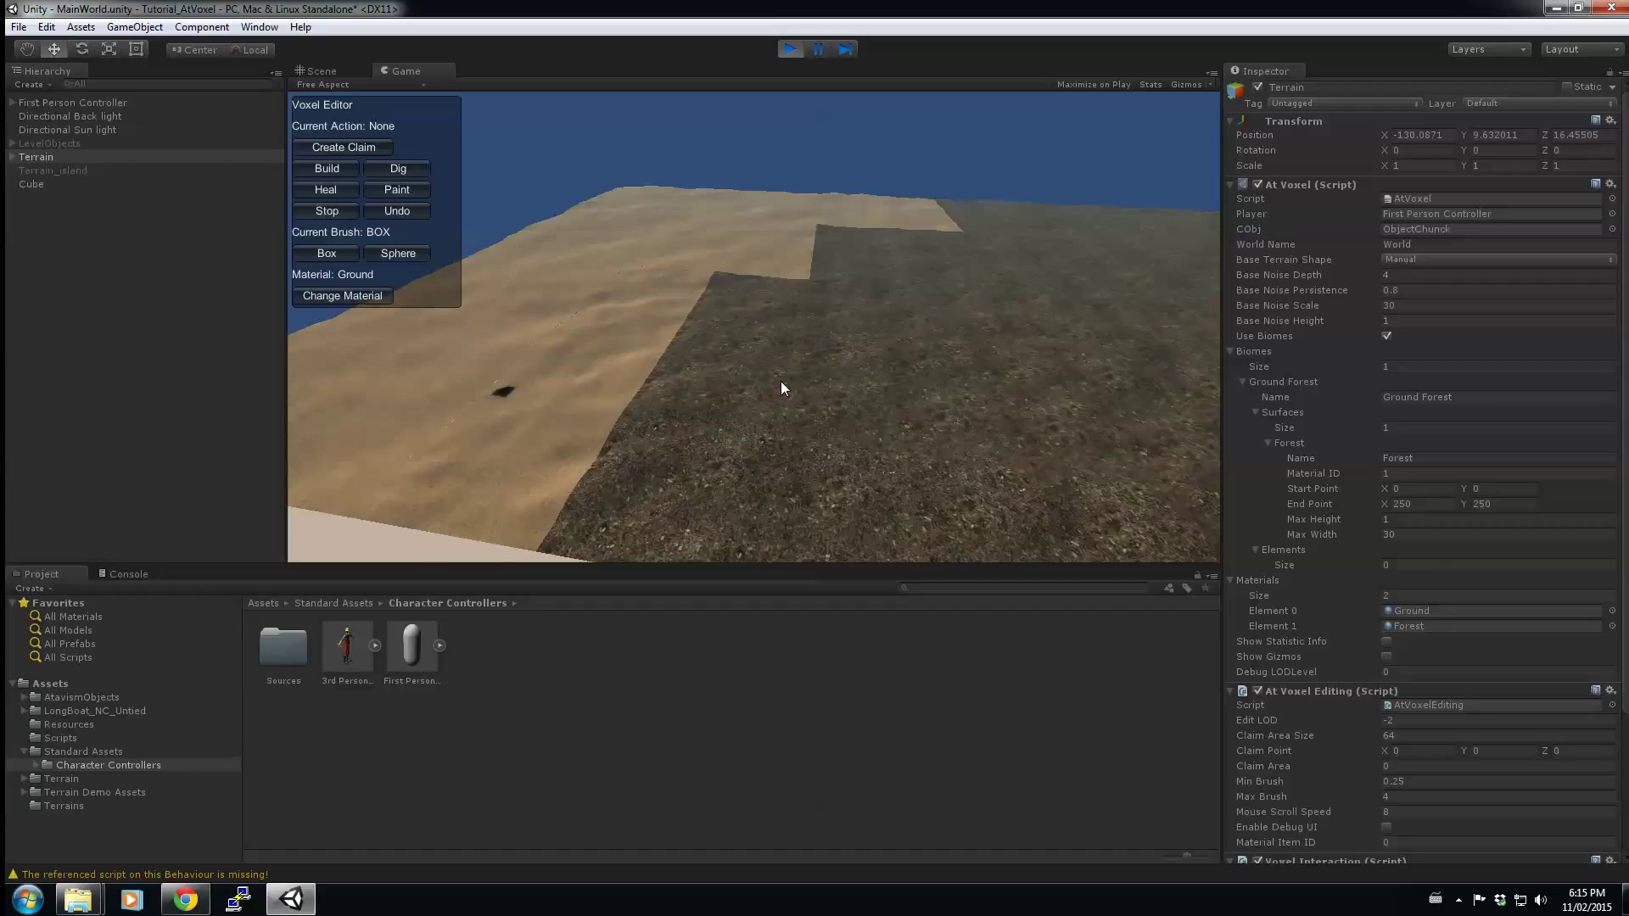
key(ctrl+p)
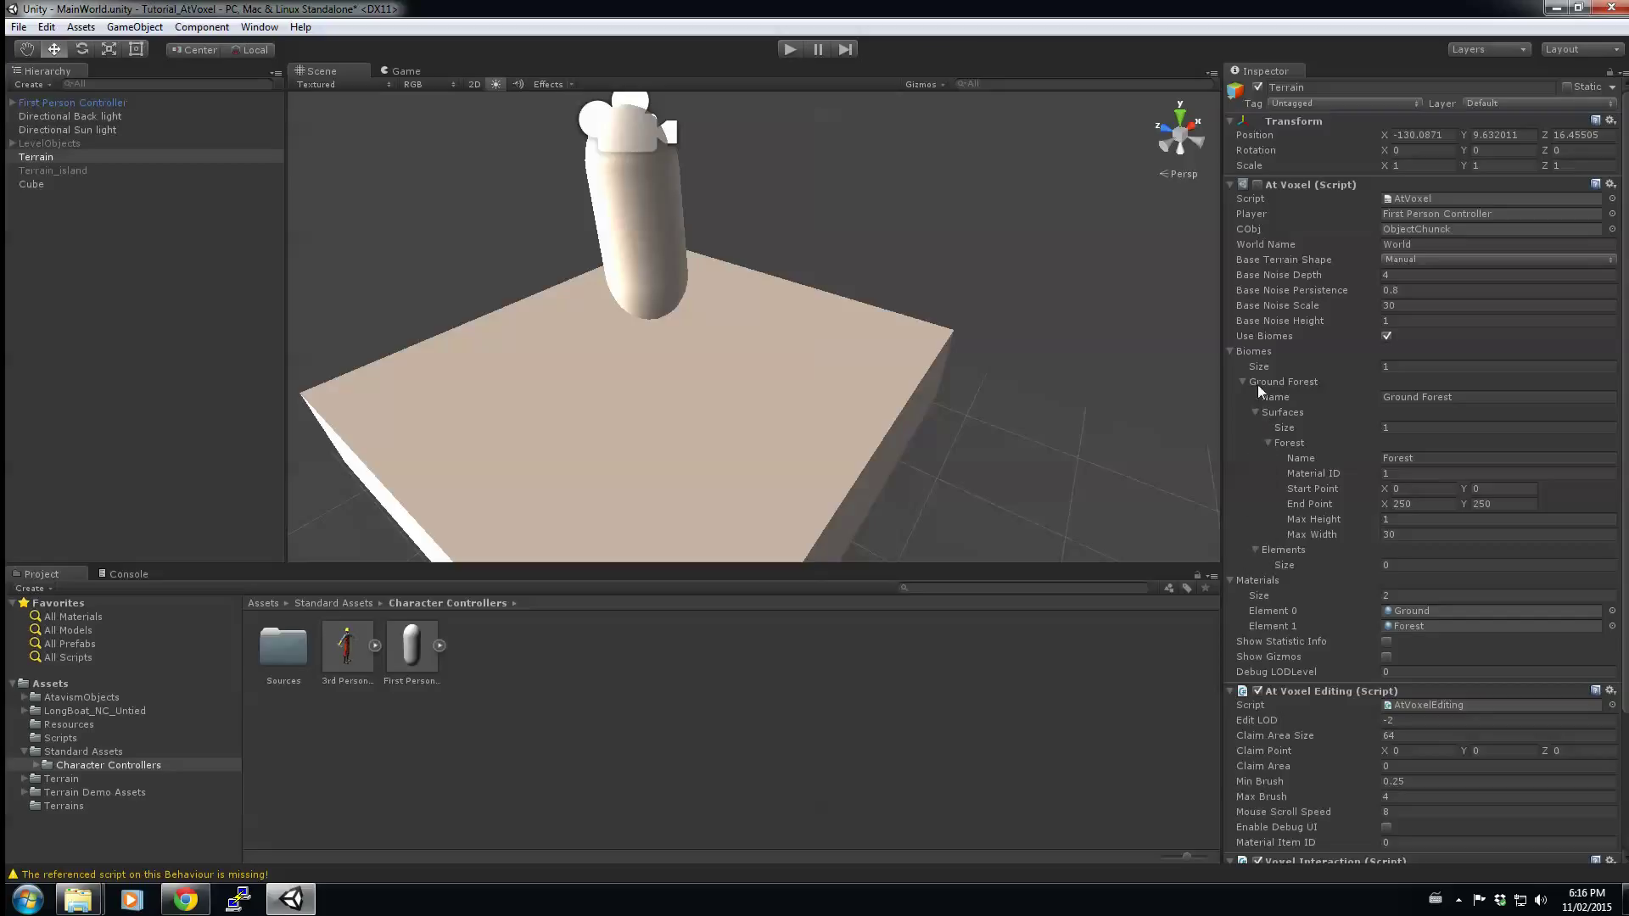
Set the Forest surface's Elements size to 1 and bring up the Asset Store.
click(1288, 565)
text(1)
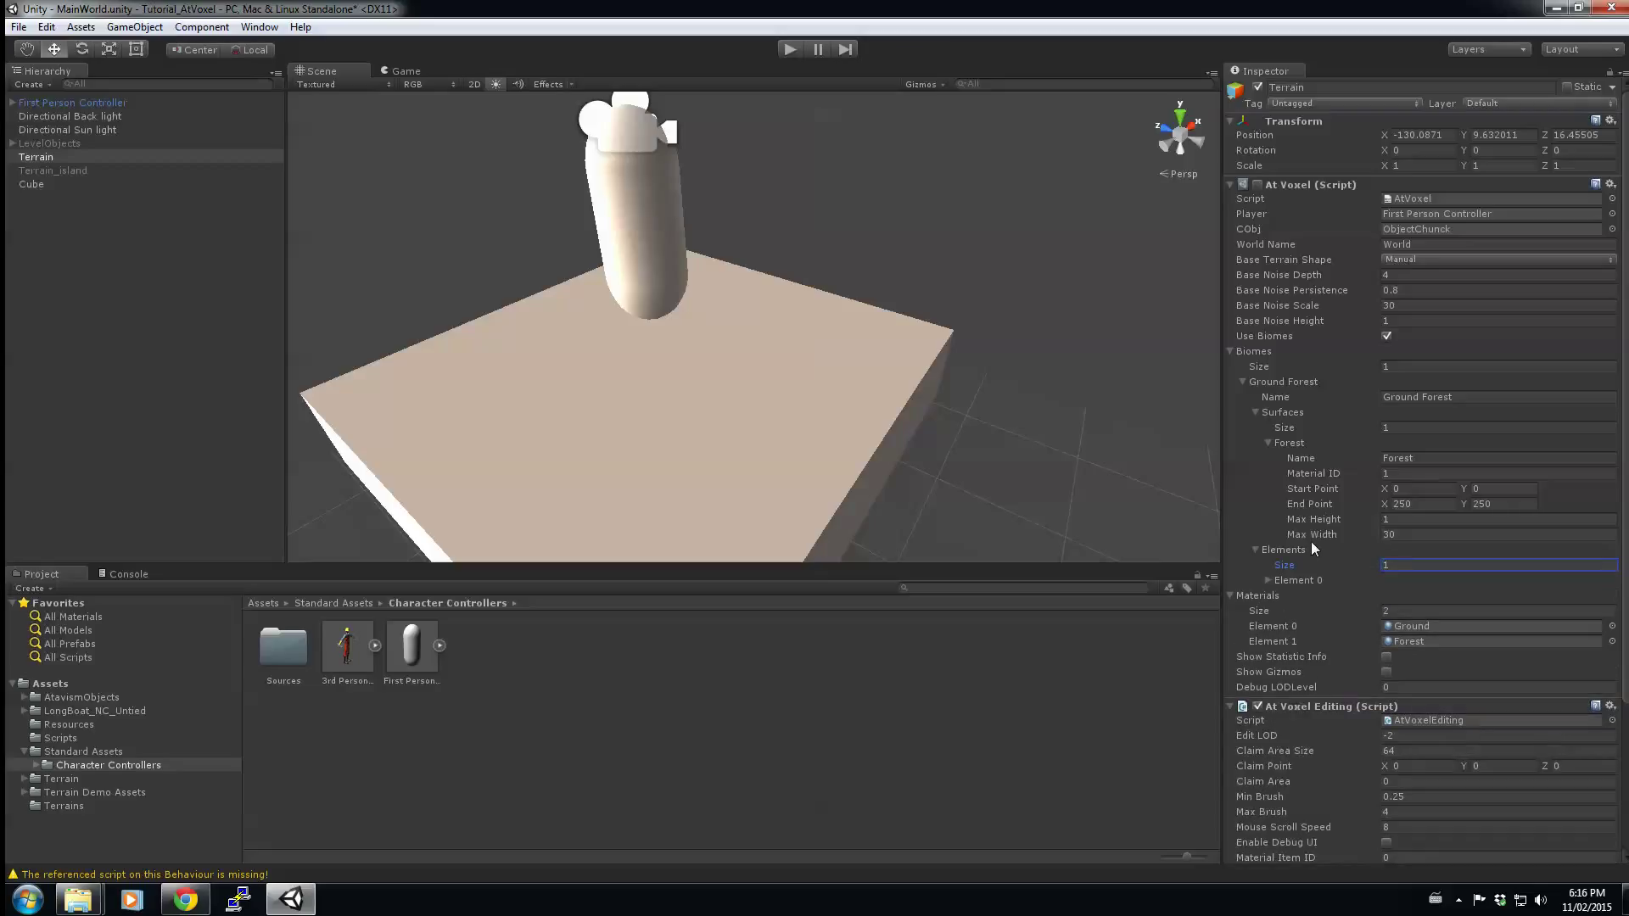
click(200, 27)
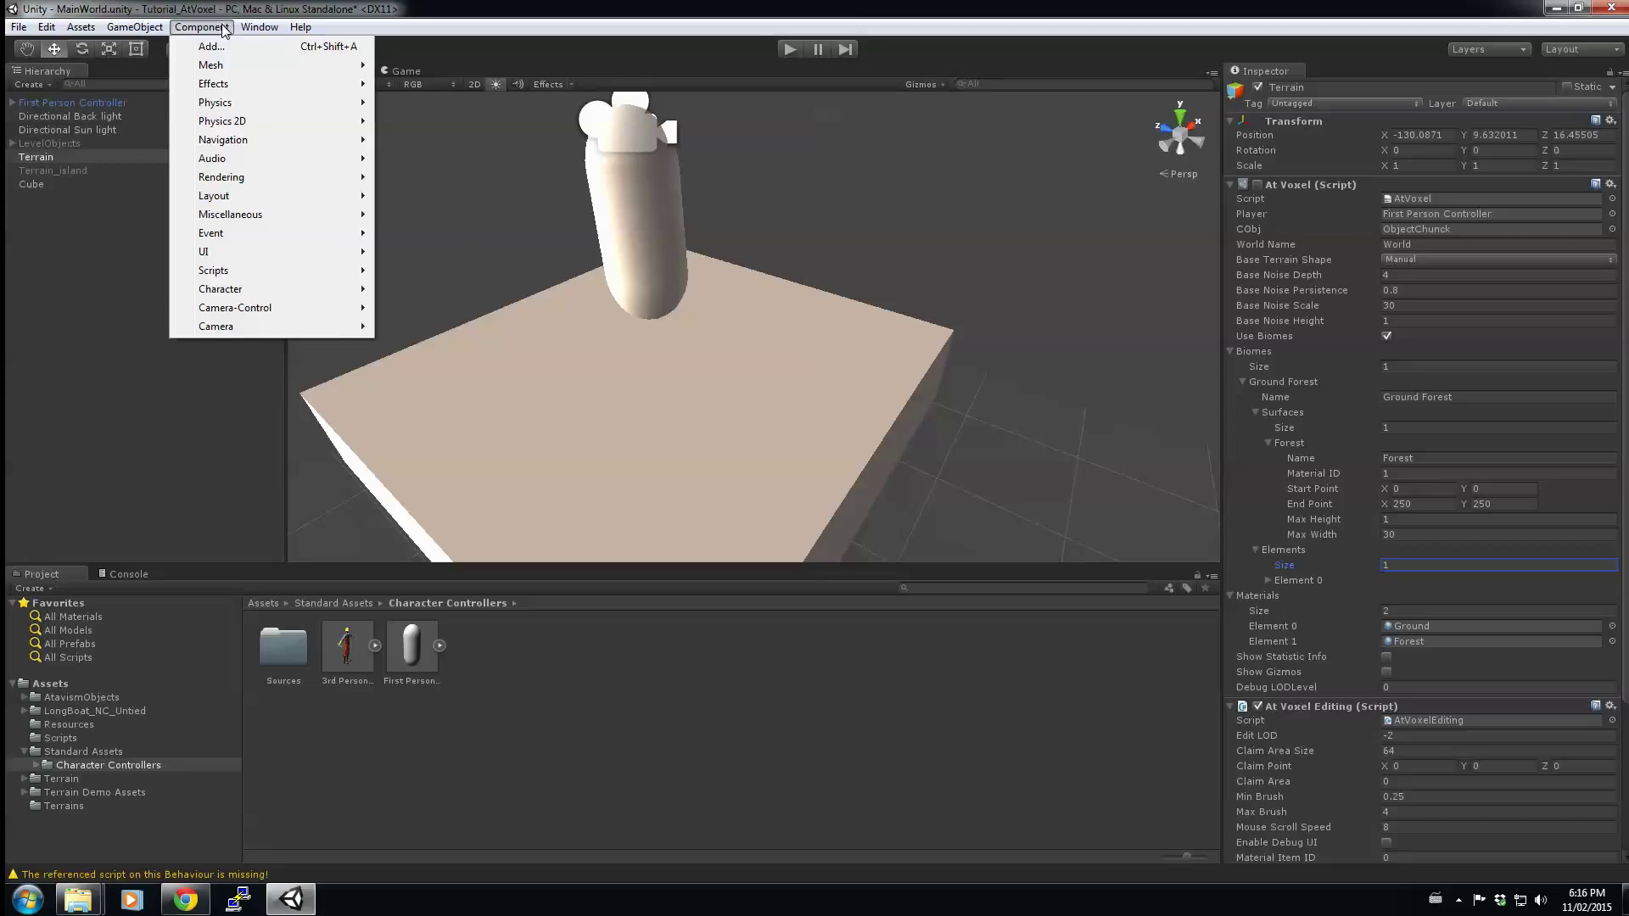
mouse_move(249, 39)
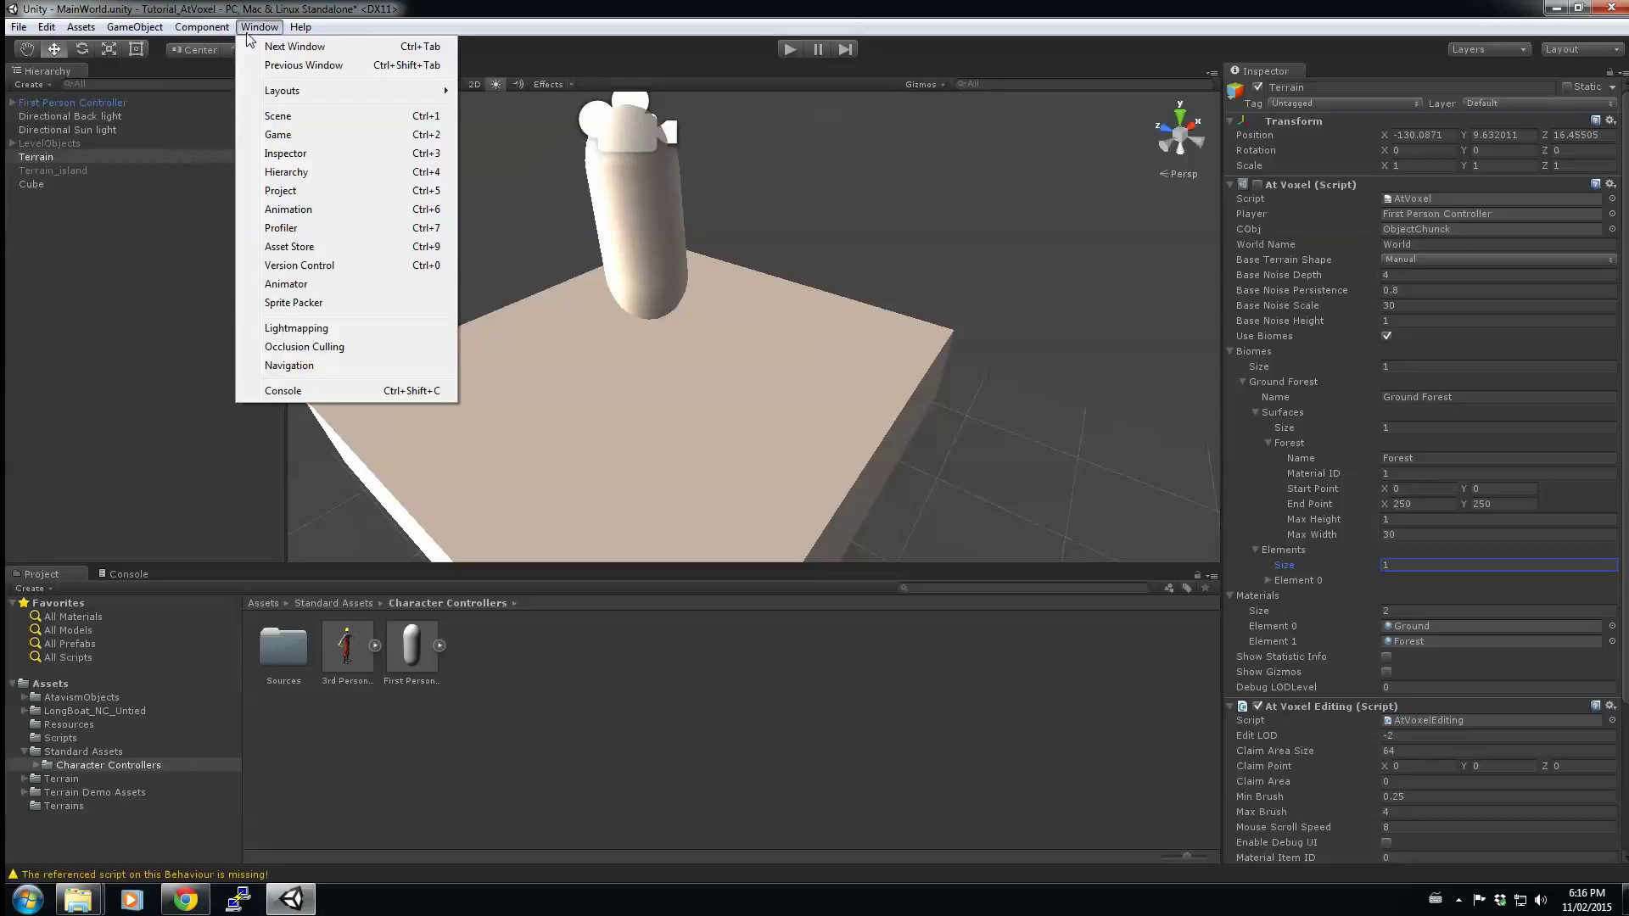
click(289, 247)
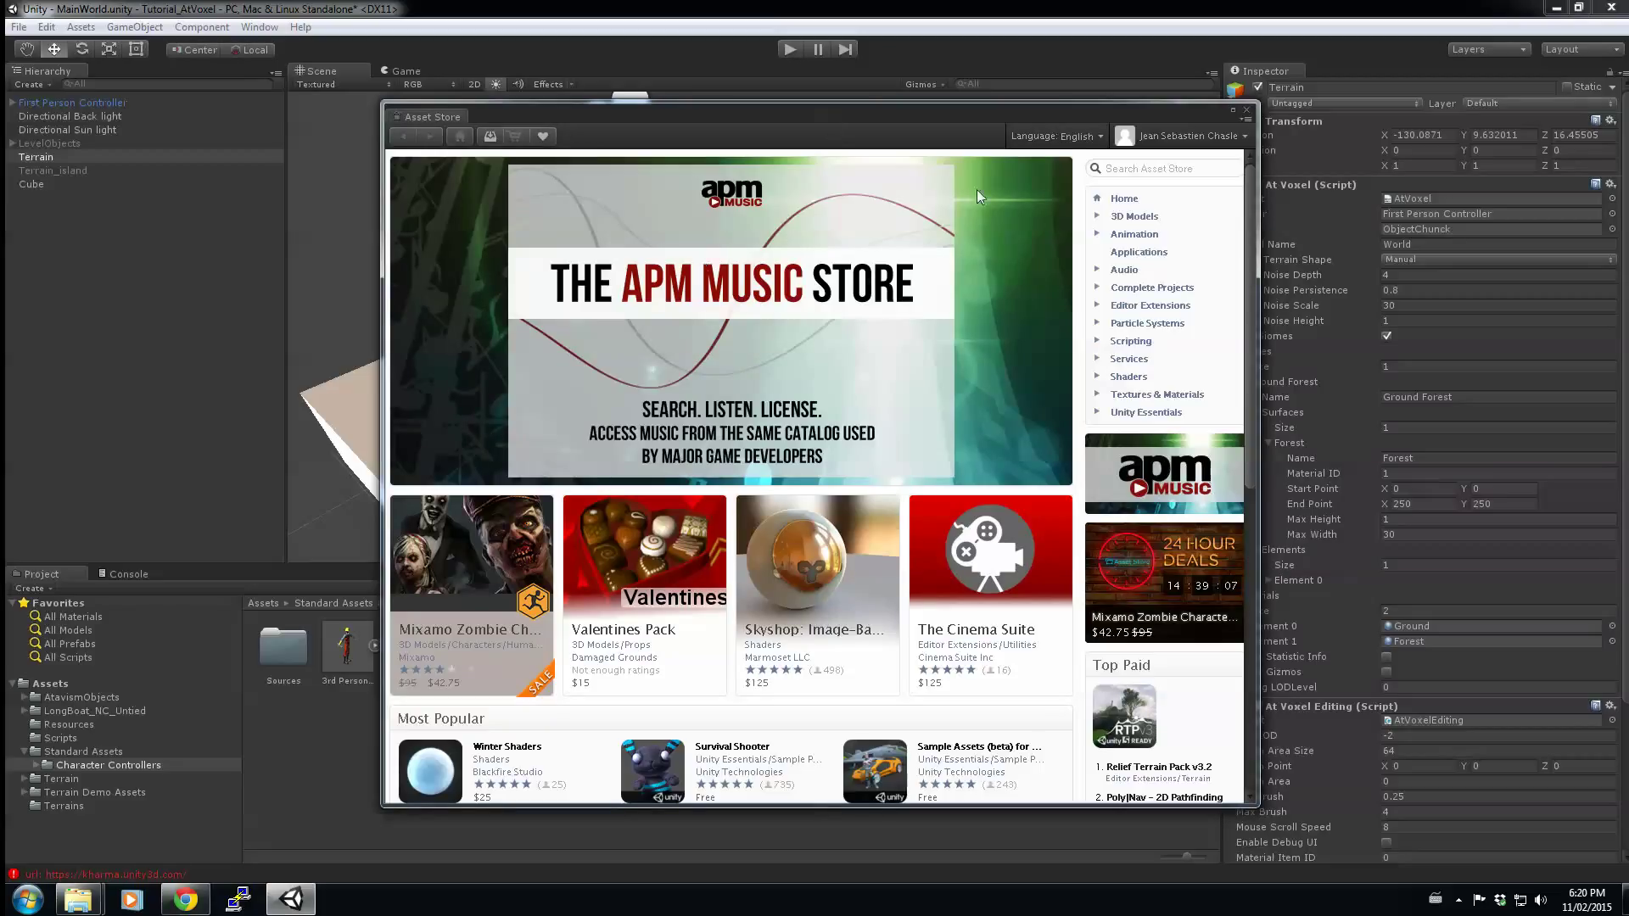
Search the Asset Store for 'cactus' and import all files of Cactus Pack.
click(1166, 166)
text(cactus)
key(Return)
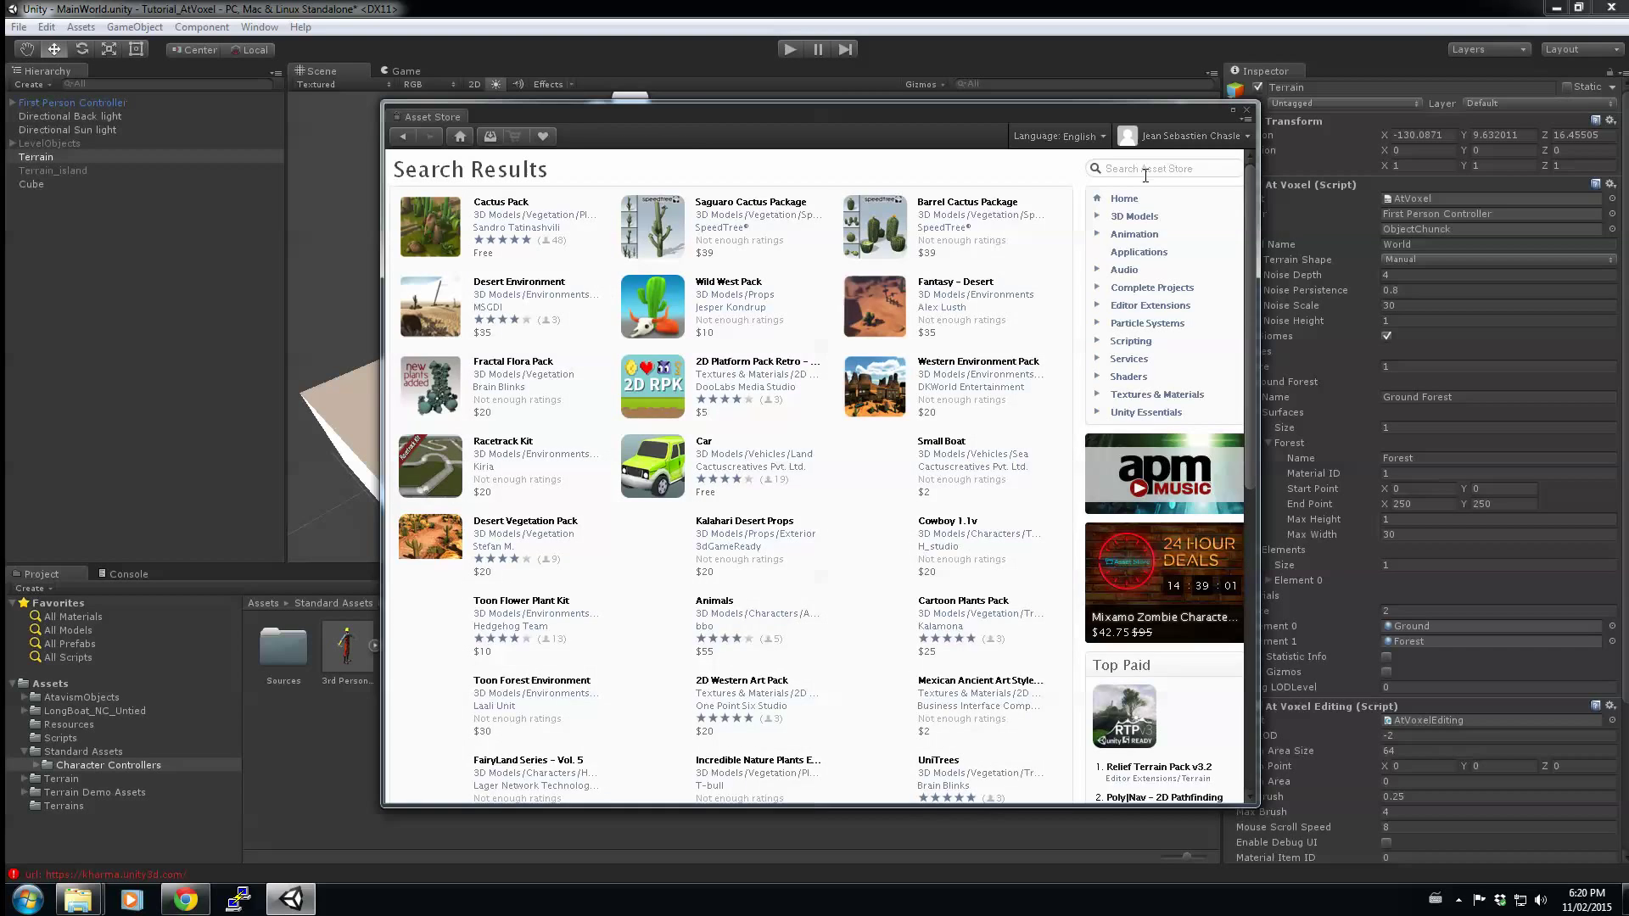
click(425, 240)
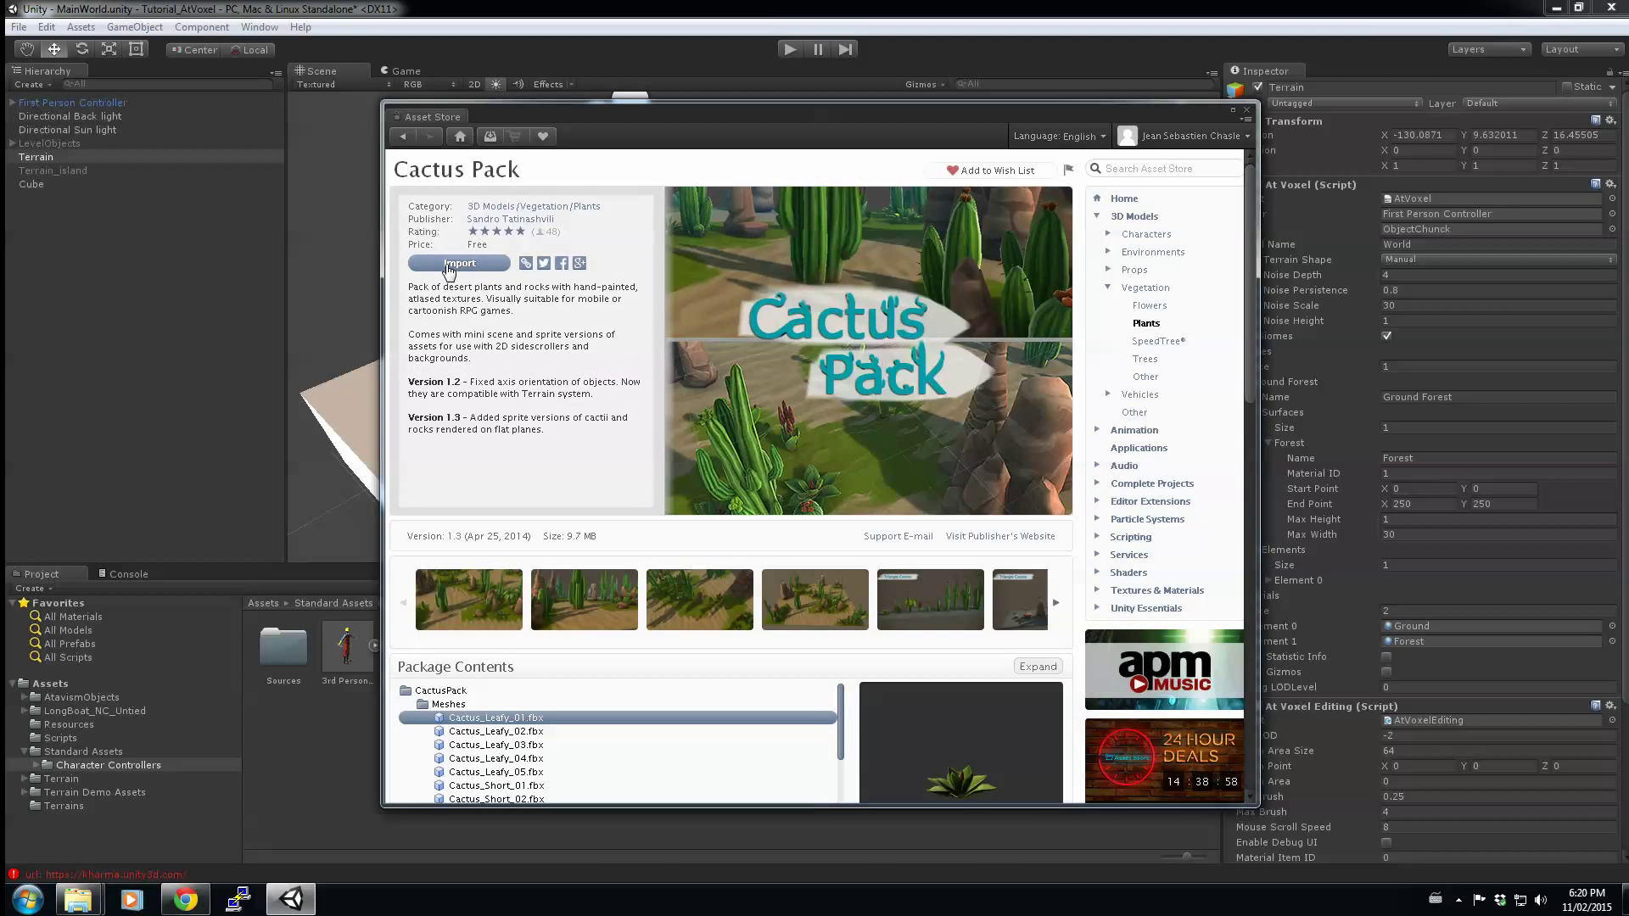
click(450, 265)
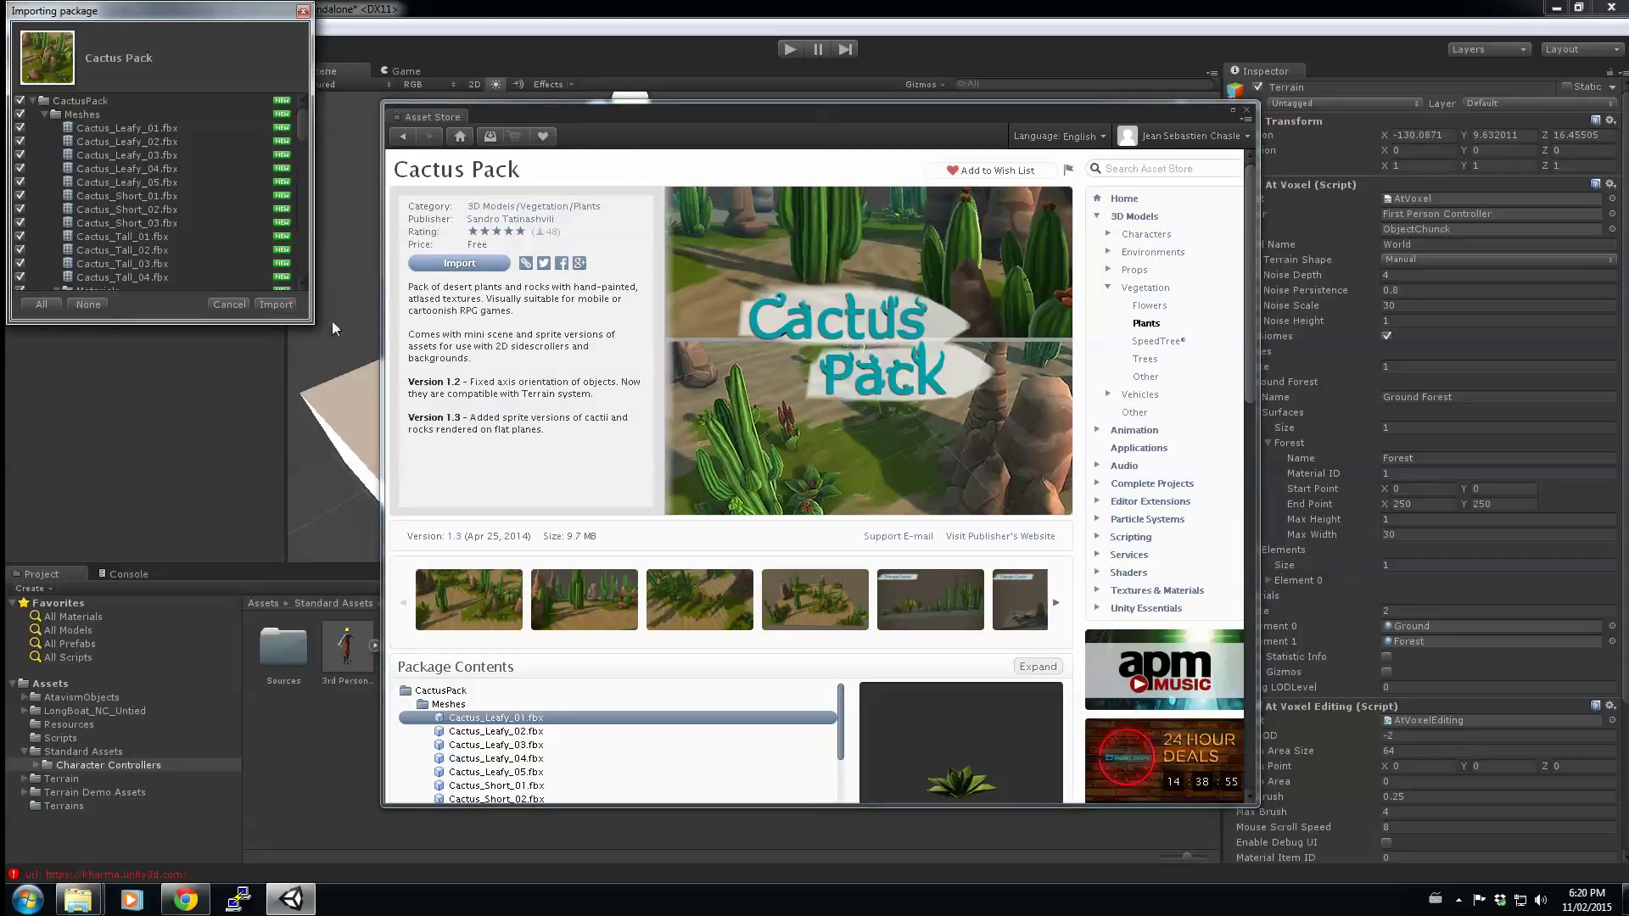
click(263, 304)
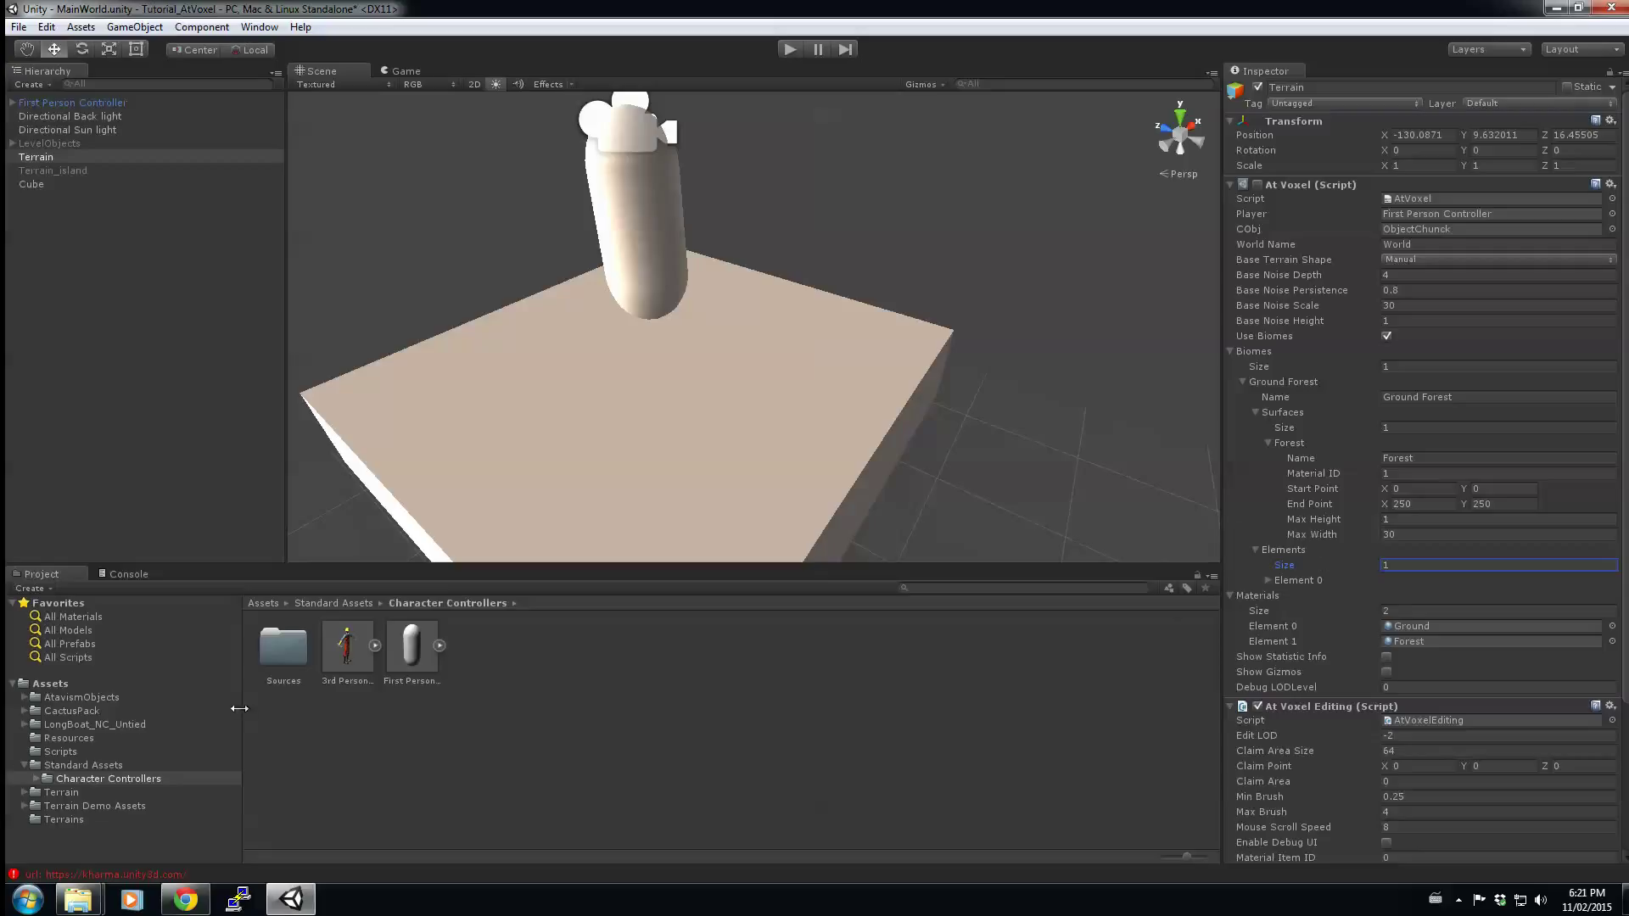
Open the CactusPack Prefabs folder and rename Element 0 to Cactus1.
click(25, 710)
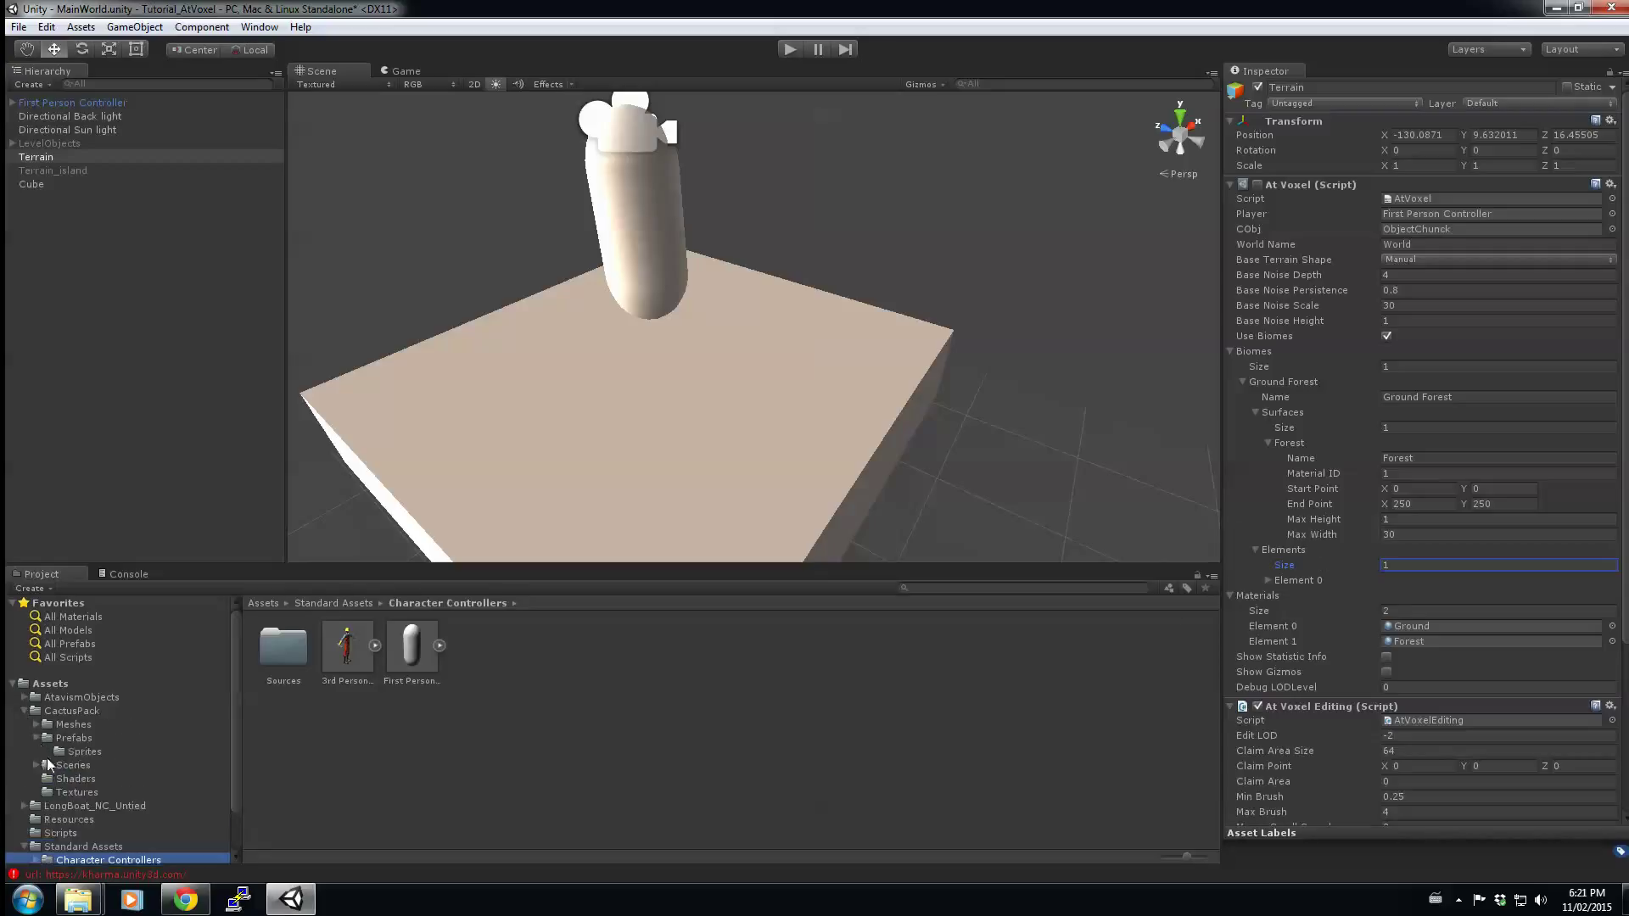
double_click(64, 739)
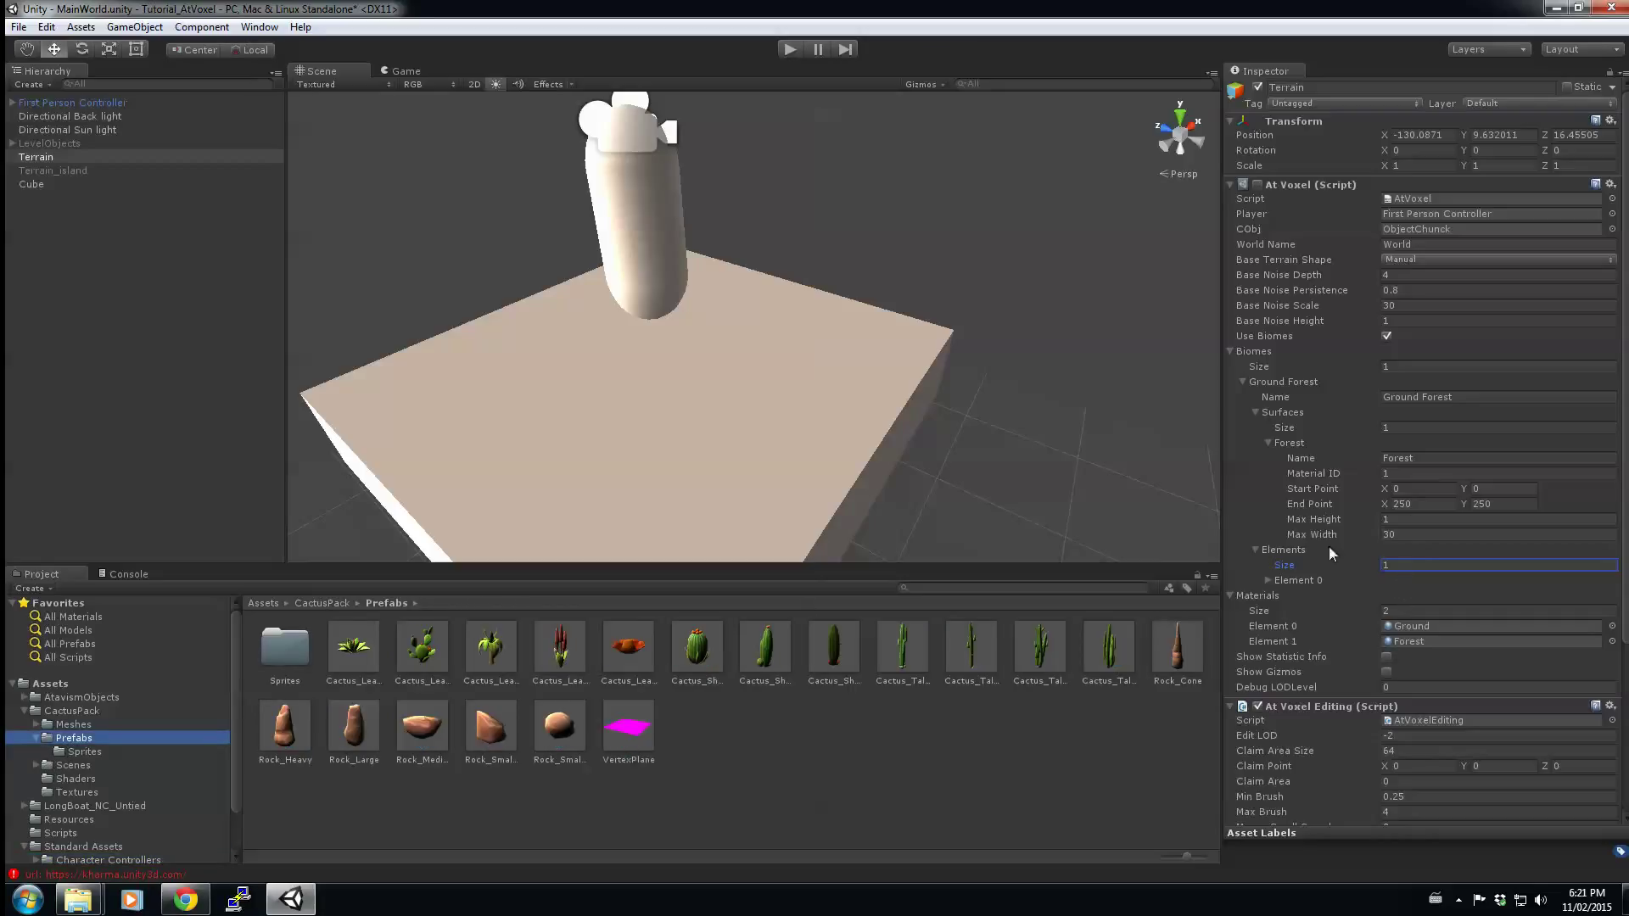
click(1265, 582)
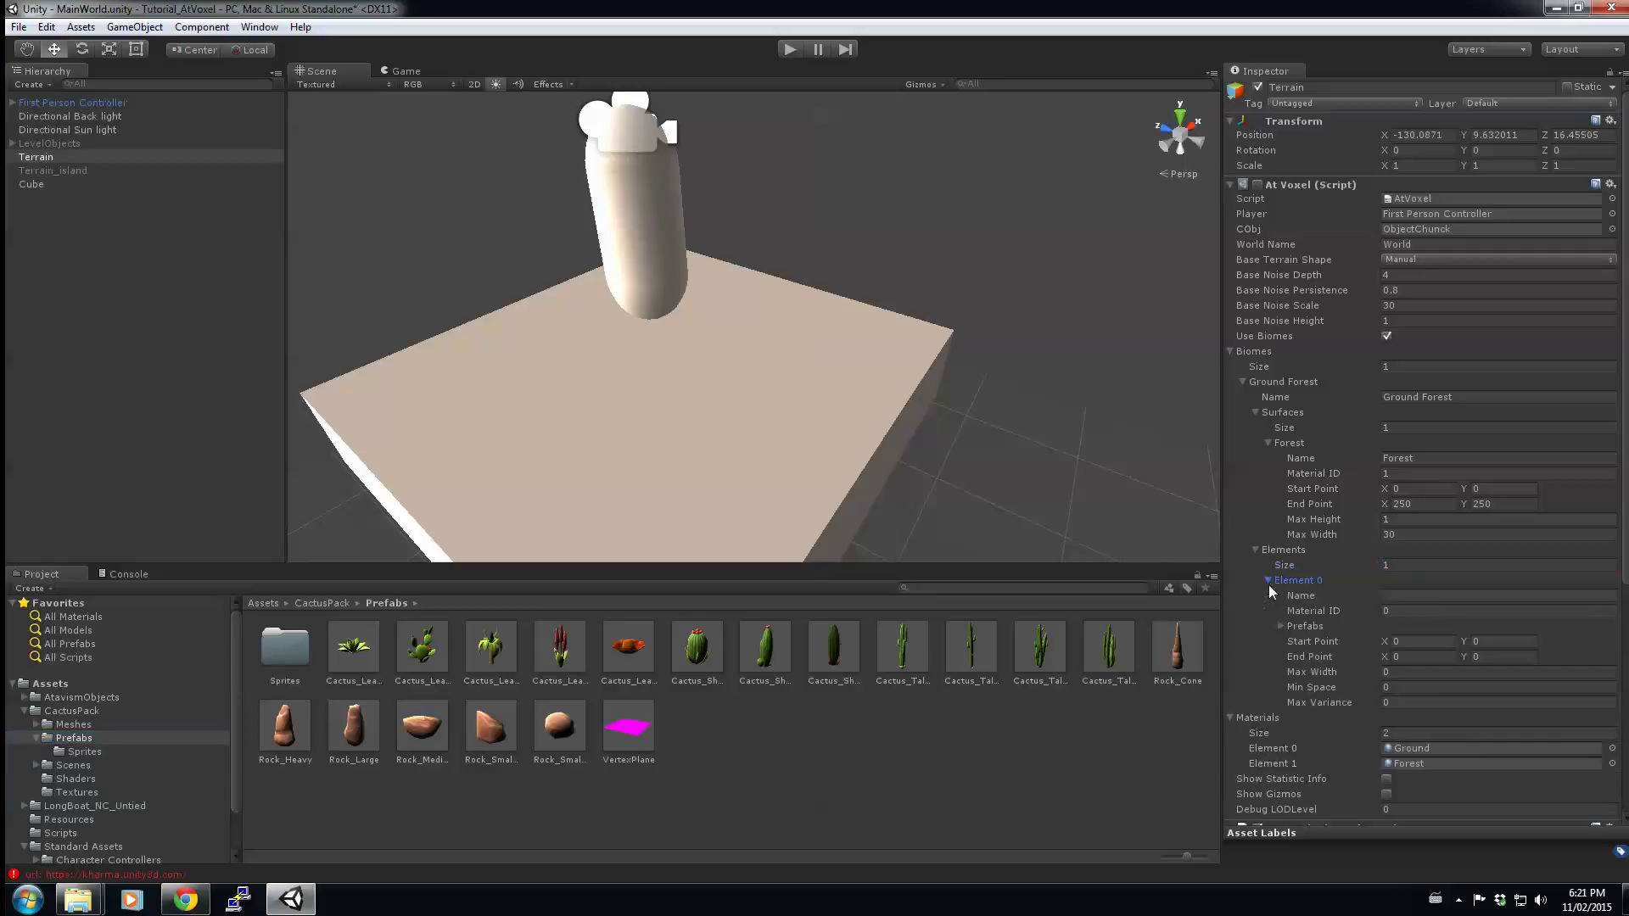
click(1381, 595)
text(Cactus1)
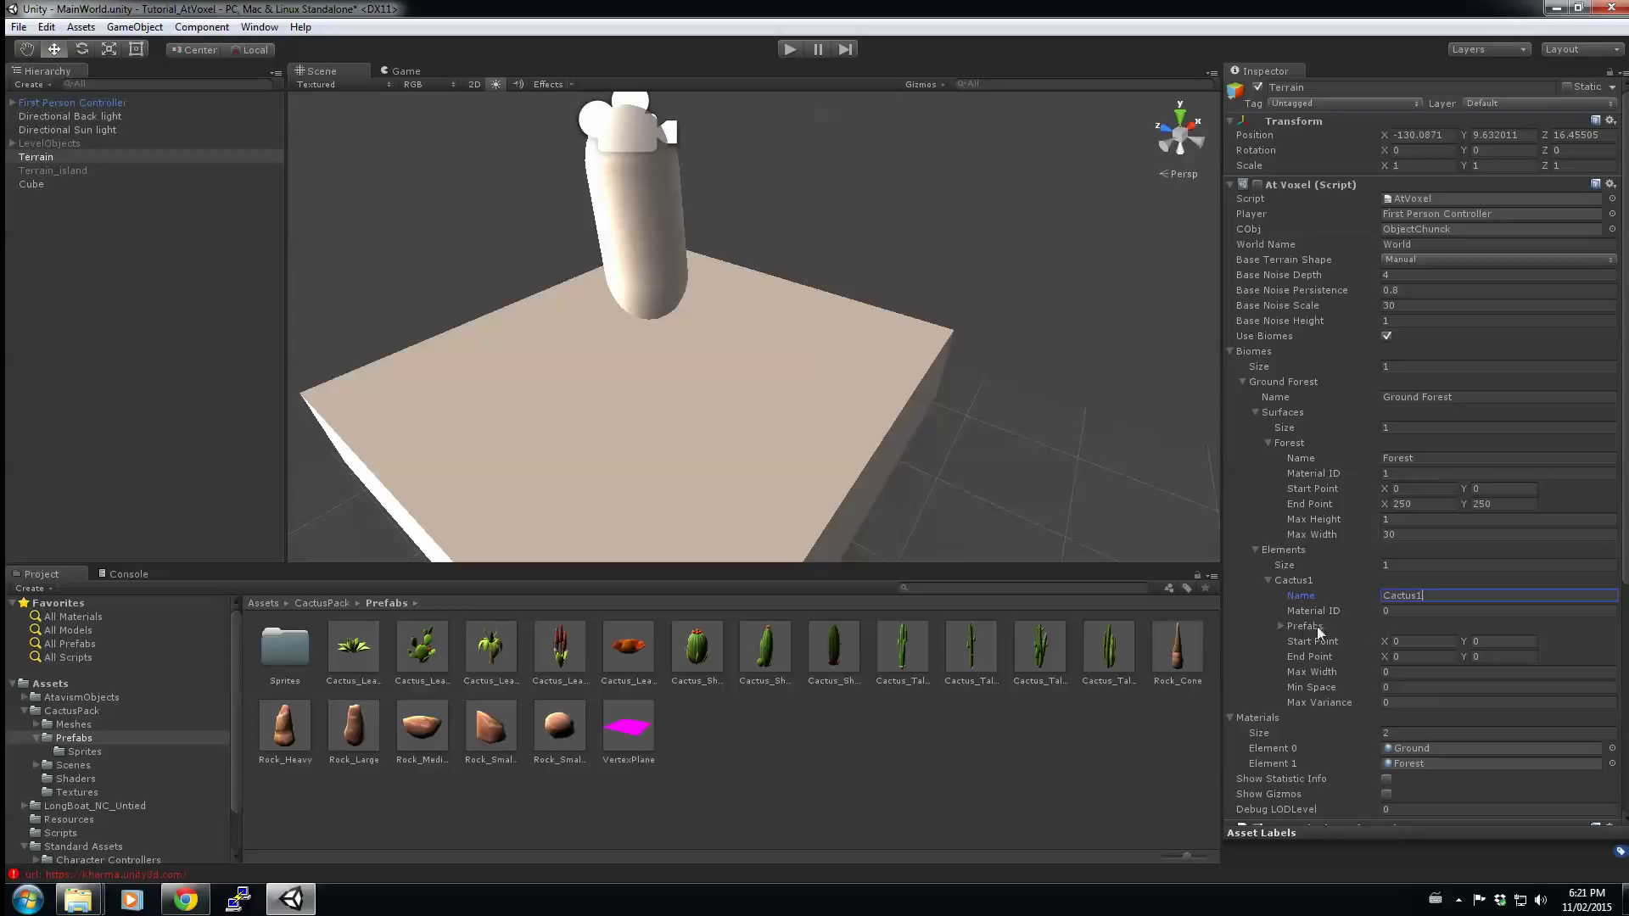
click(1396, 654)
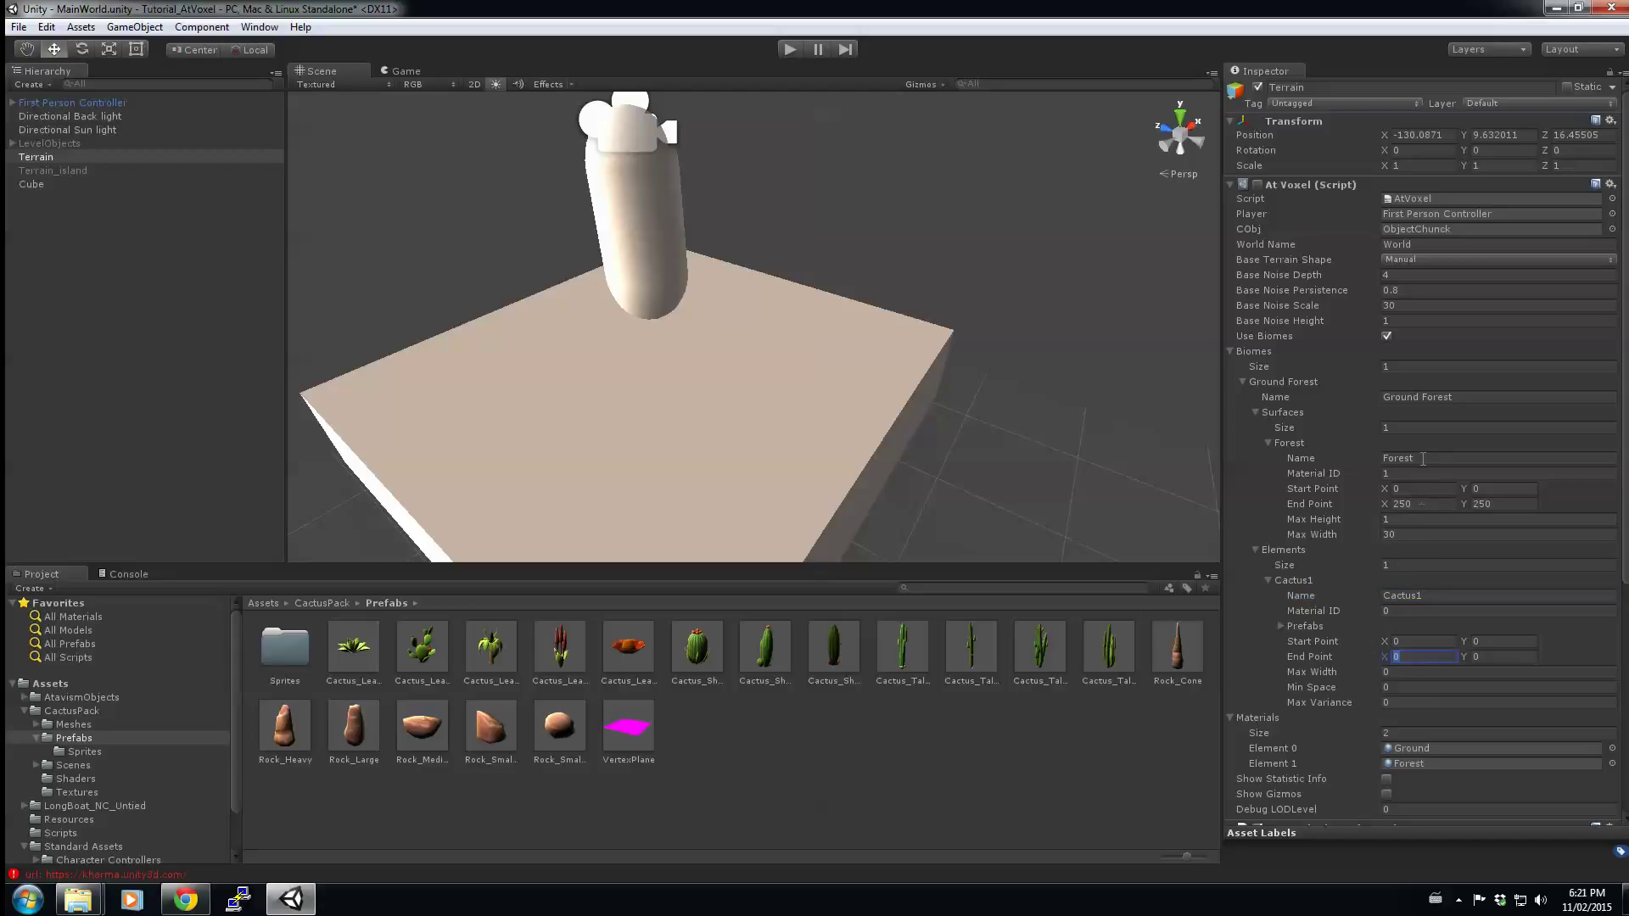
Set Cactus1's end point to 250 × 250, max width 250 and min space 25.
click(1401, 474)
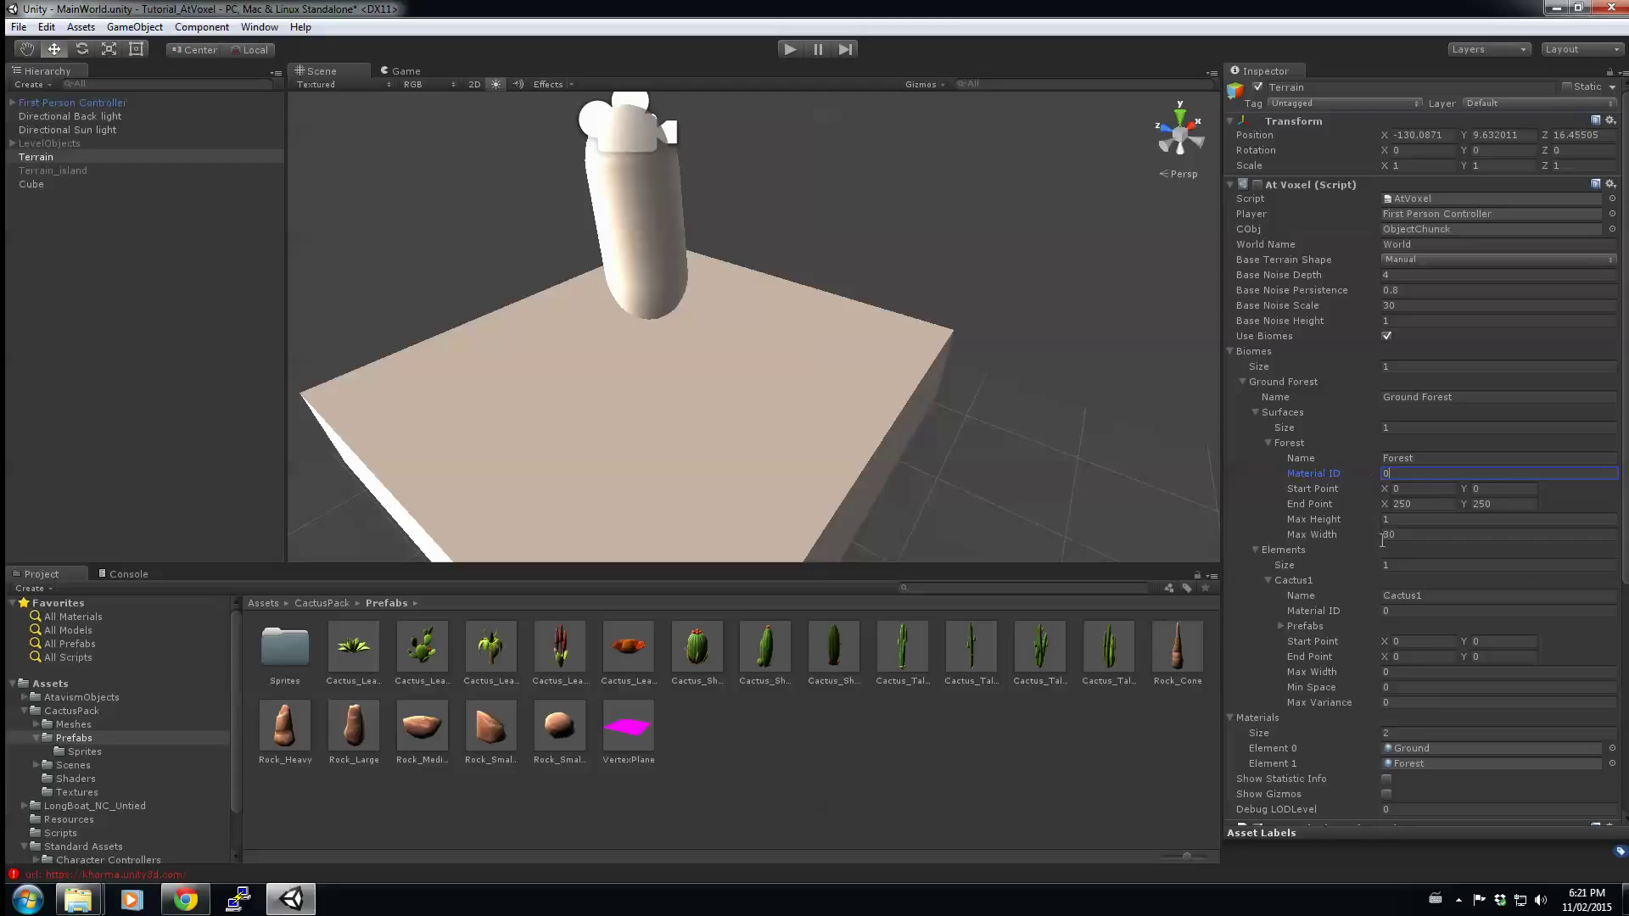
click(1414, 657)
text(250)
key(Tab)
text(250)
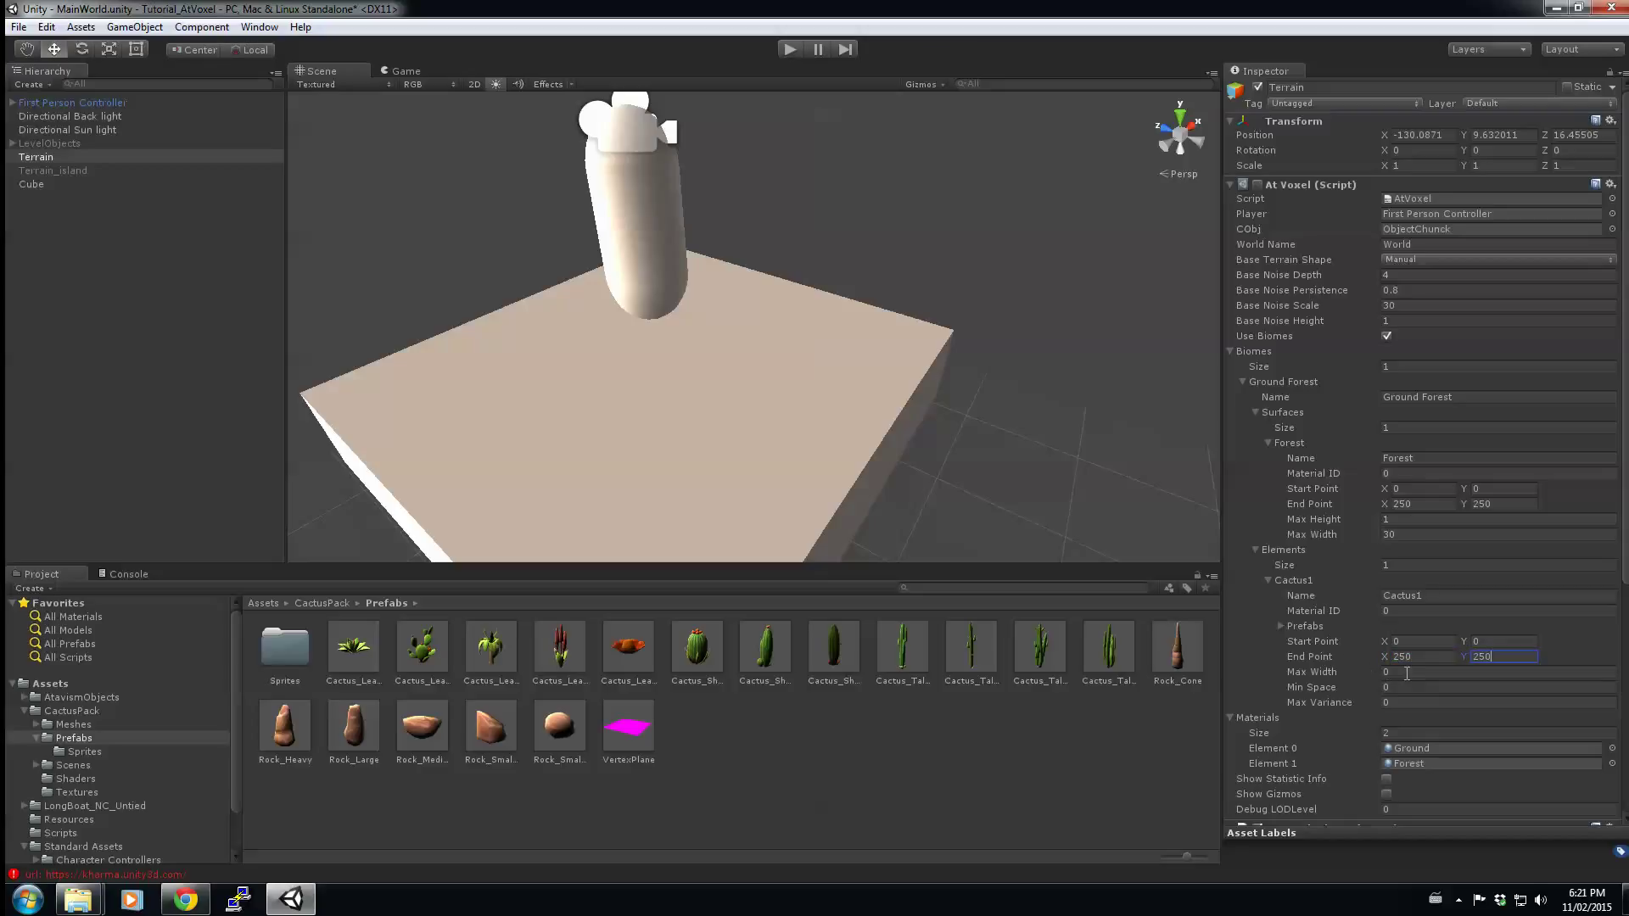
click(1386, 674)
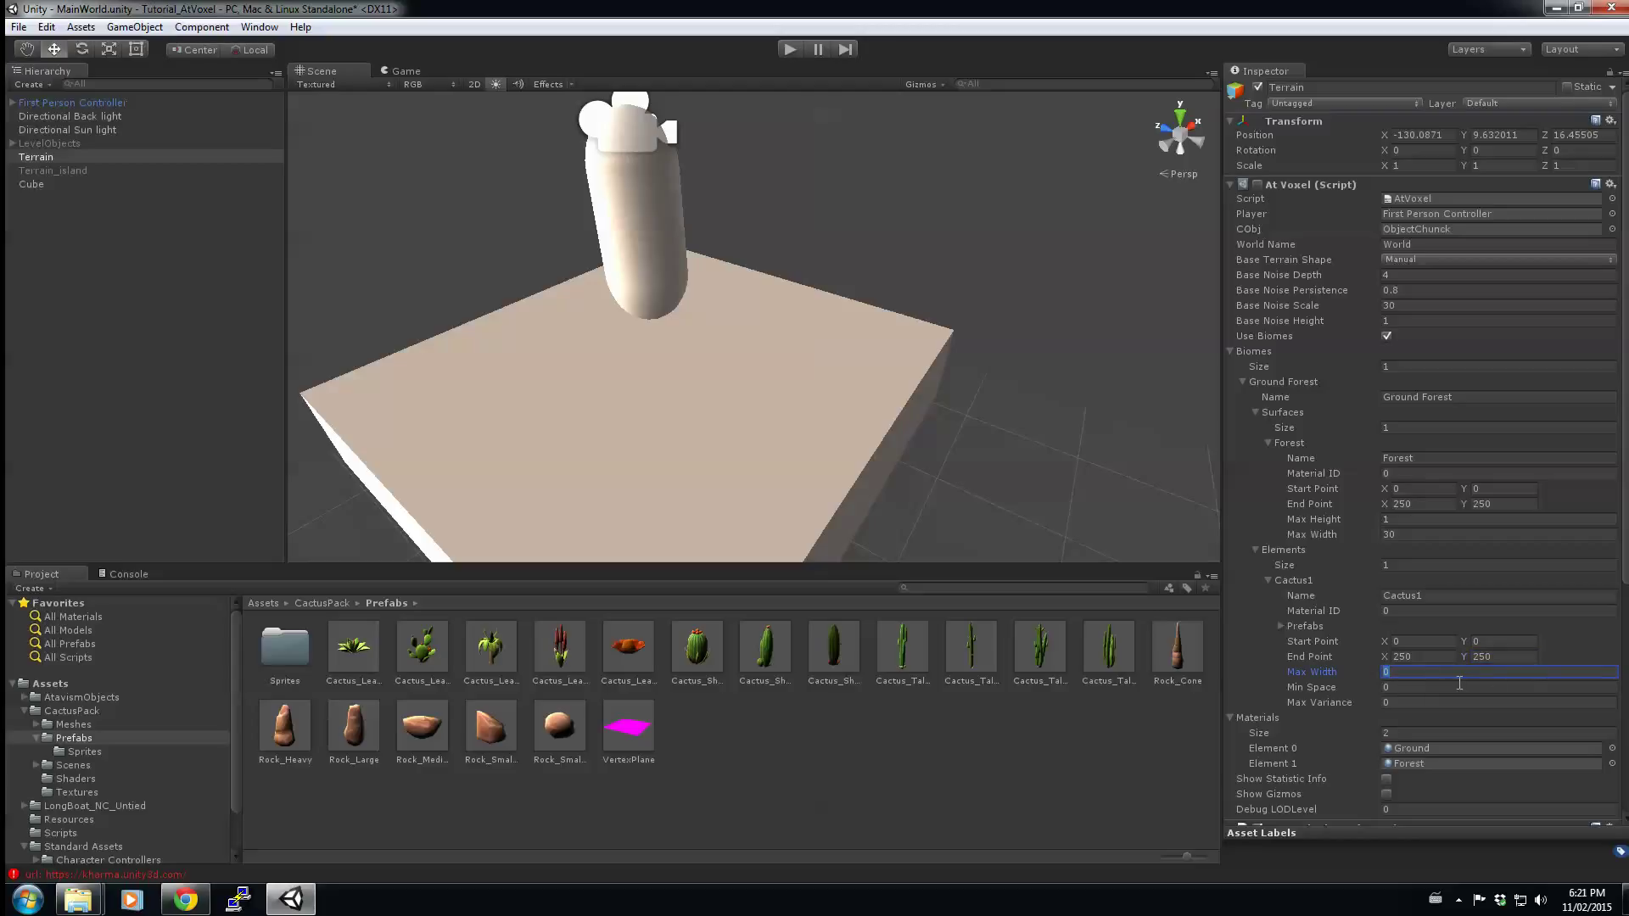
text(250)
click(1394, 688)
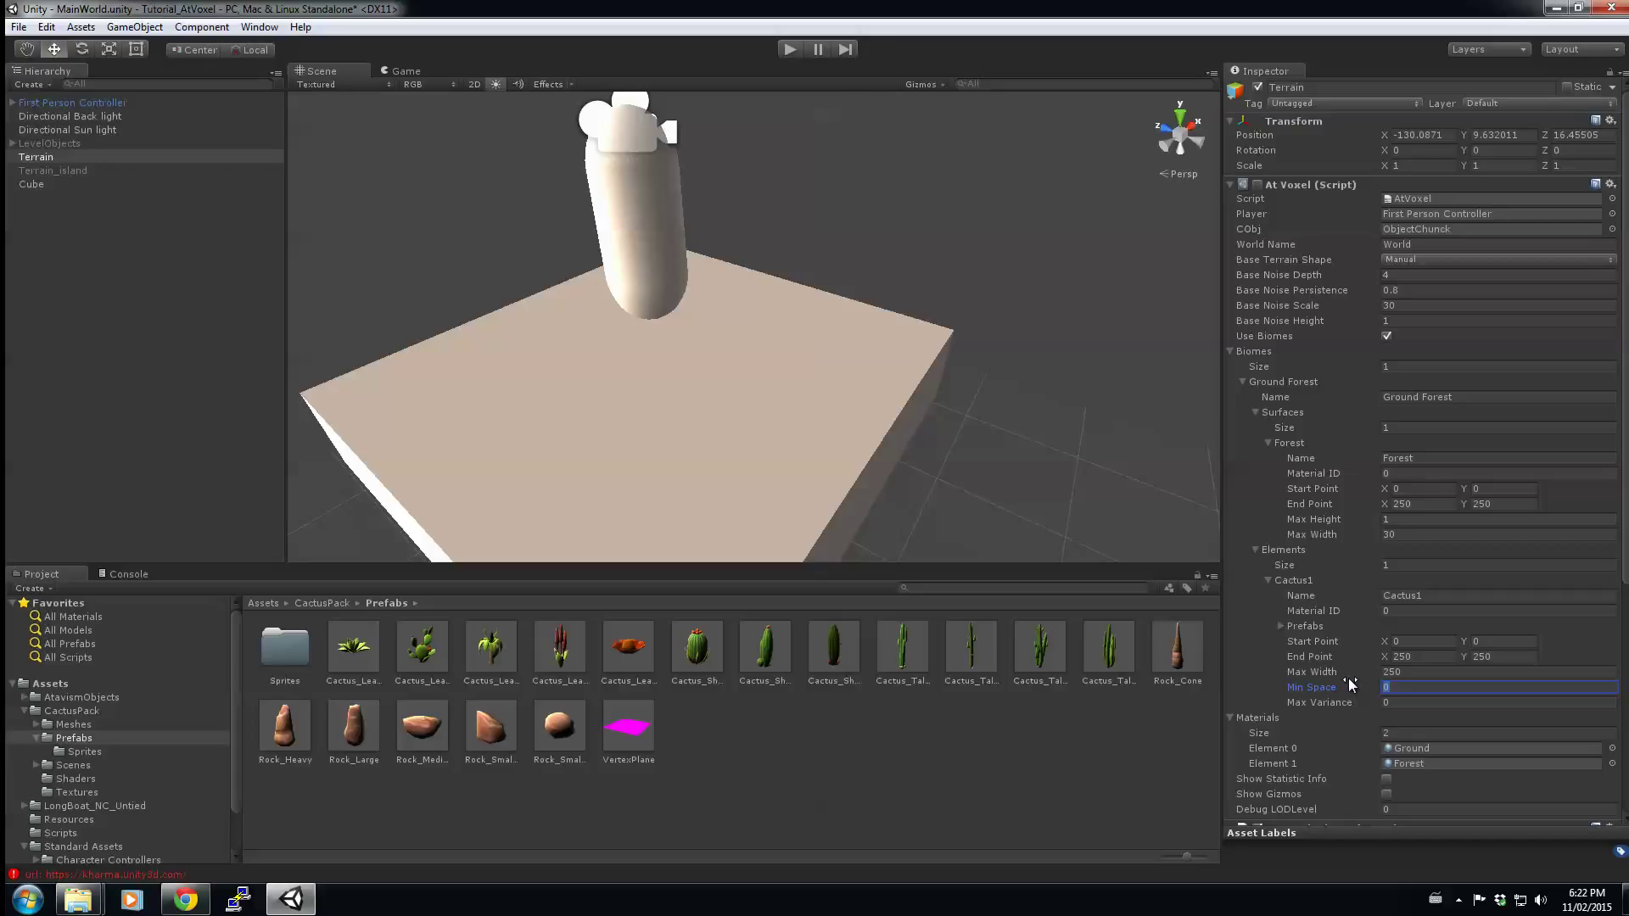
text(25)
key(Tab)
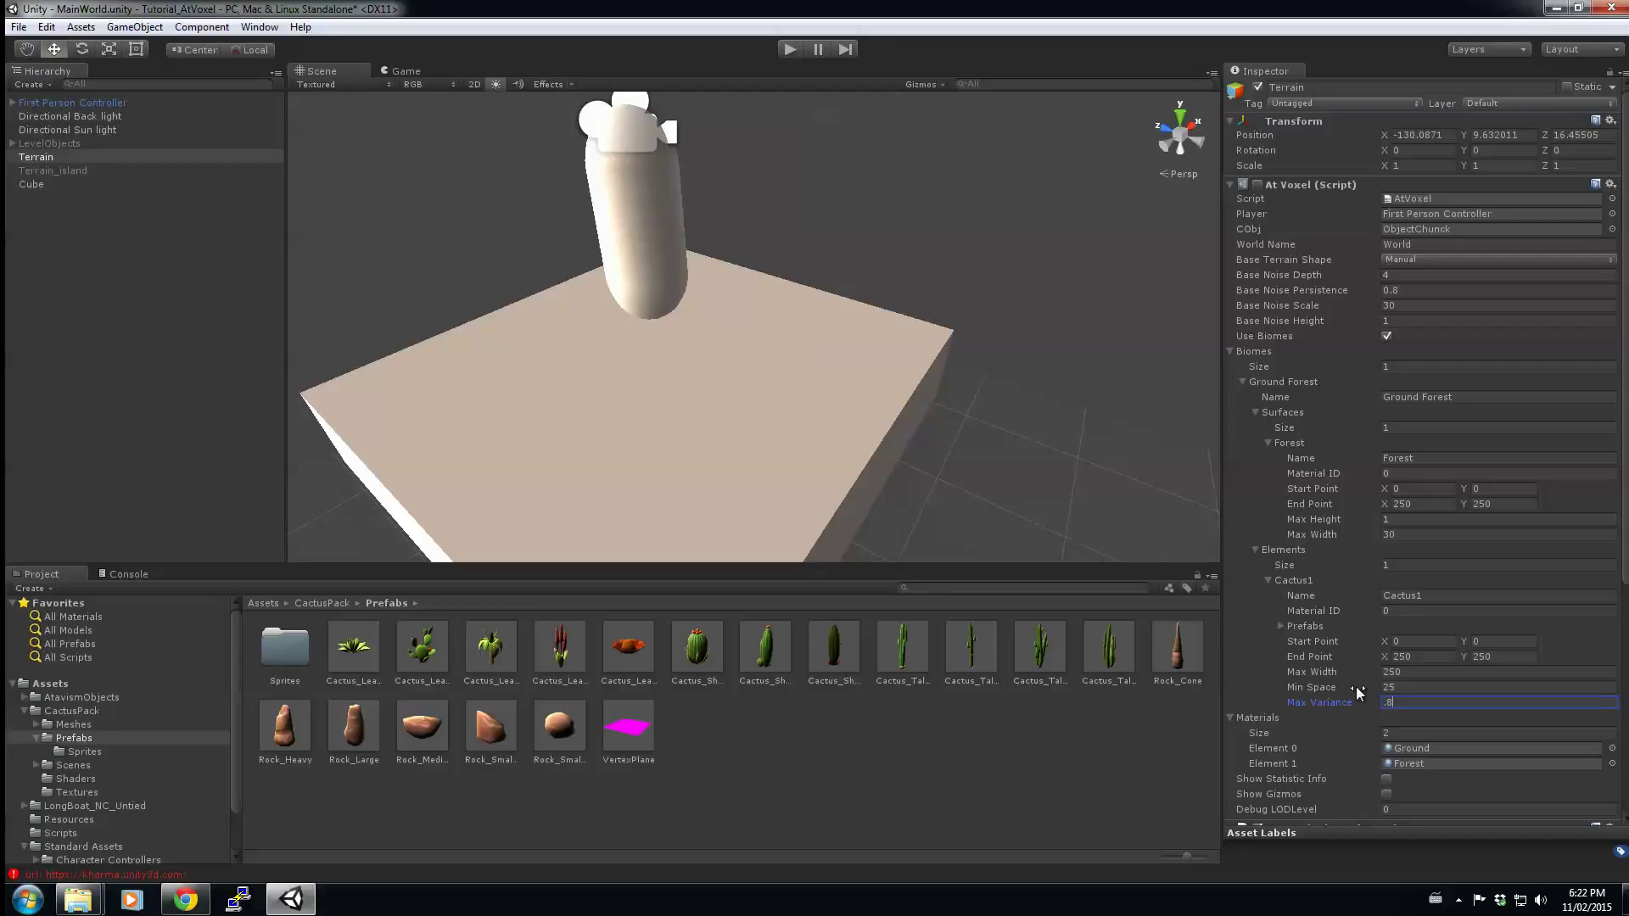
Give Cactus1 a single prefab slot holding Cactus_Short_01, then enter play mode.
click(1280, 624)
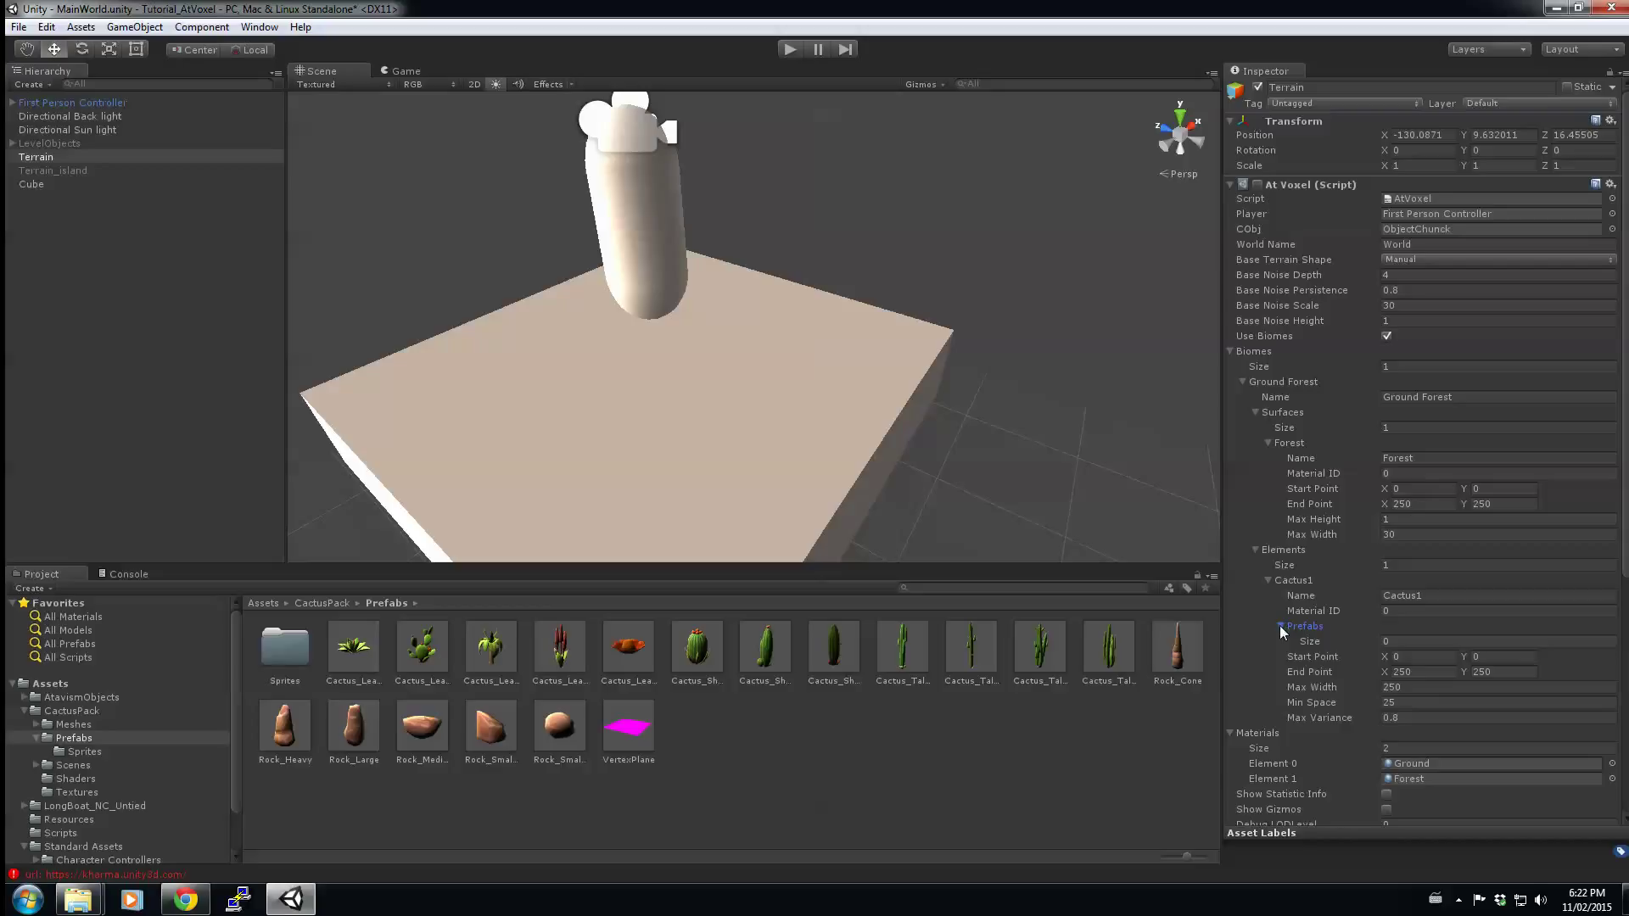
click(1330, 640)
click(1426, 607)
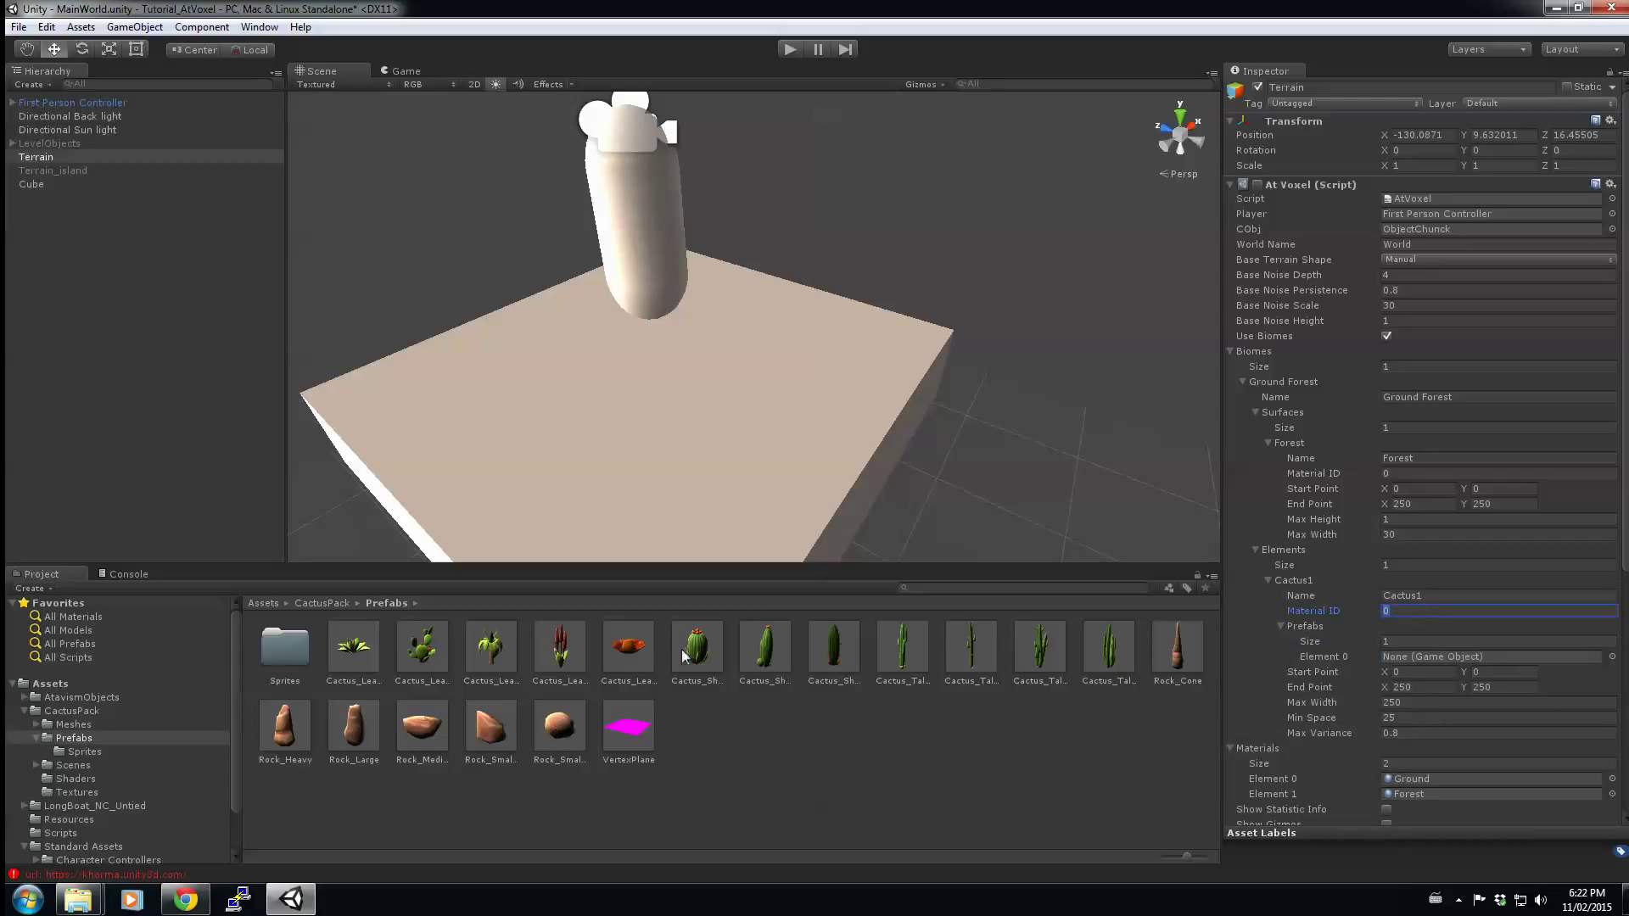
drag(695, 652, 1427, 660)
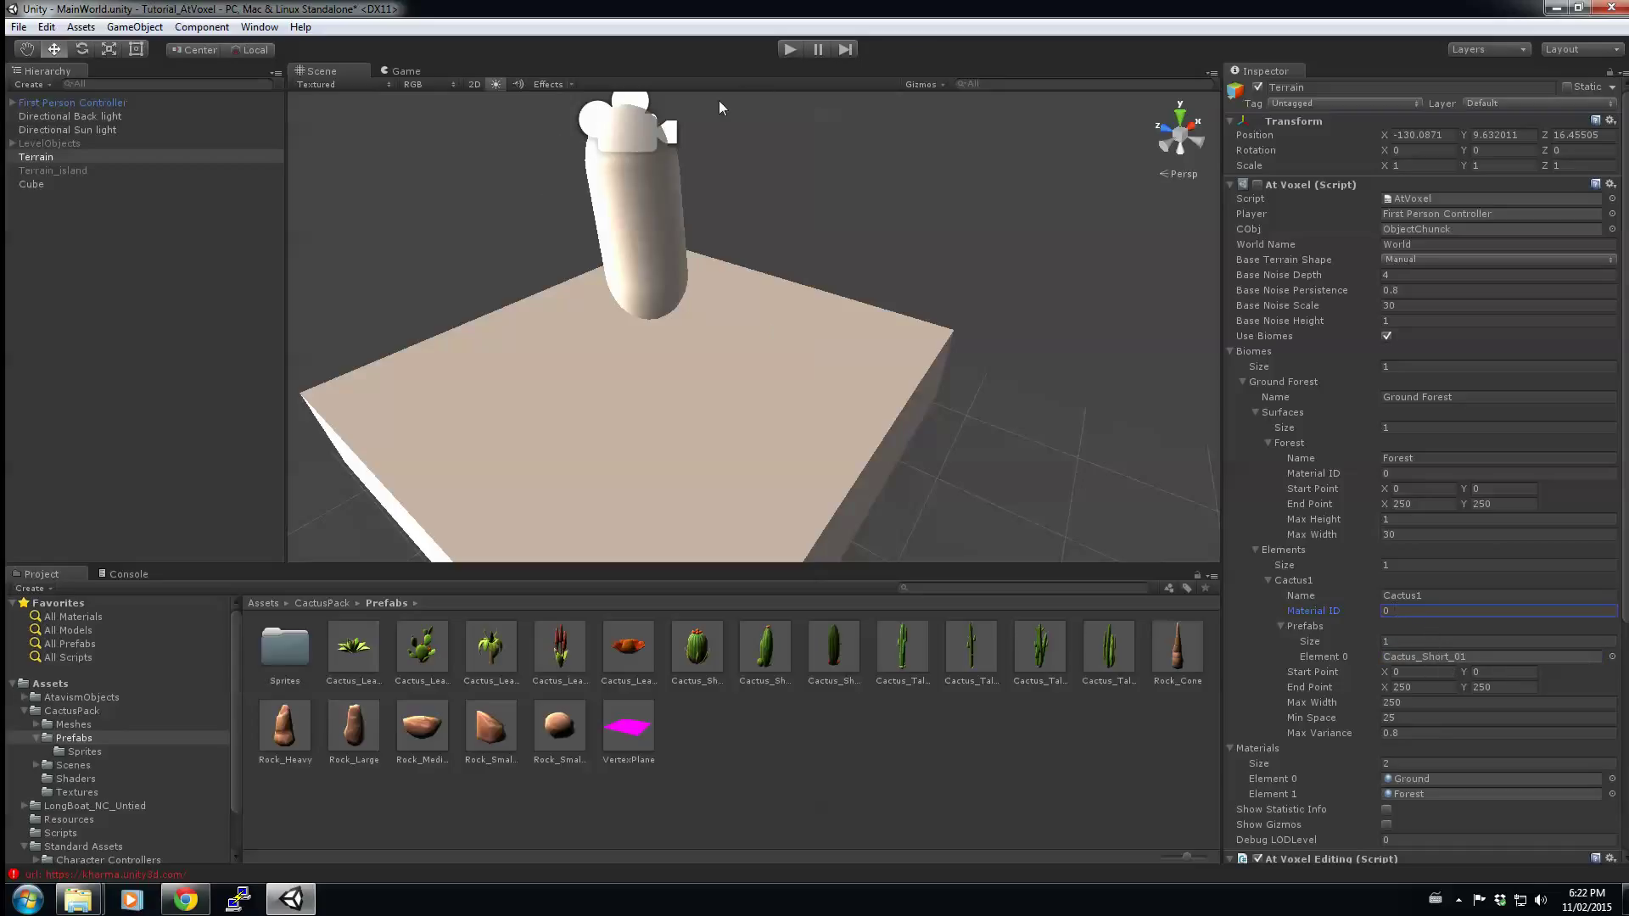
click(783, 51)
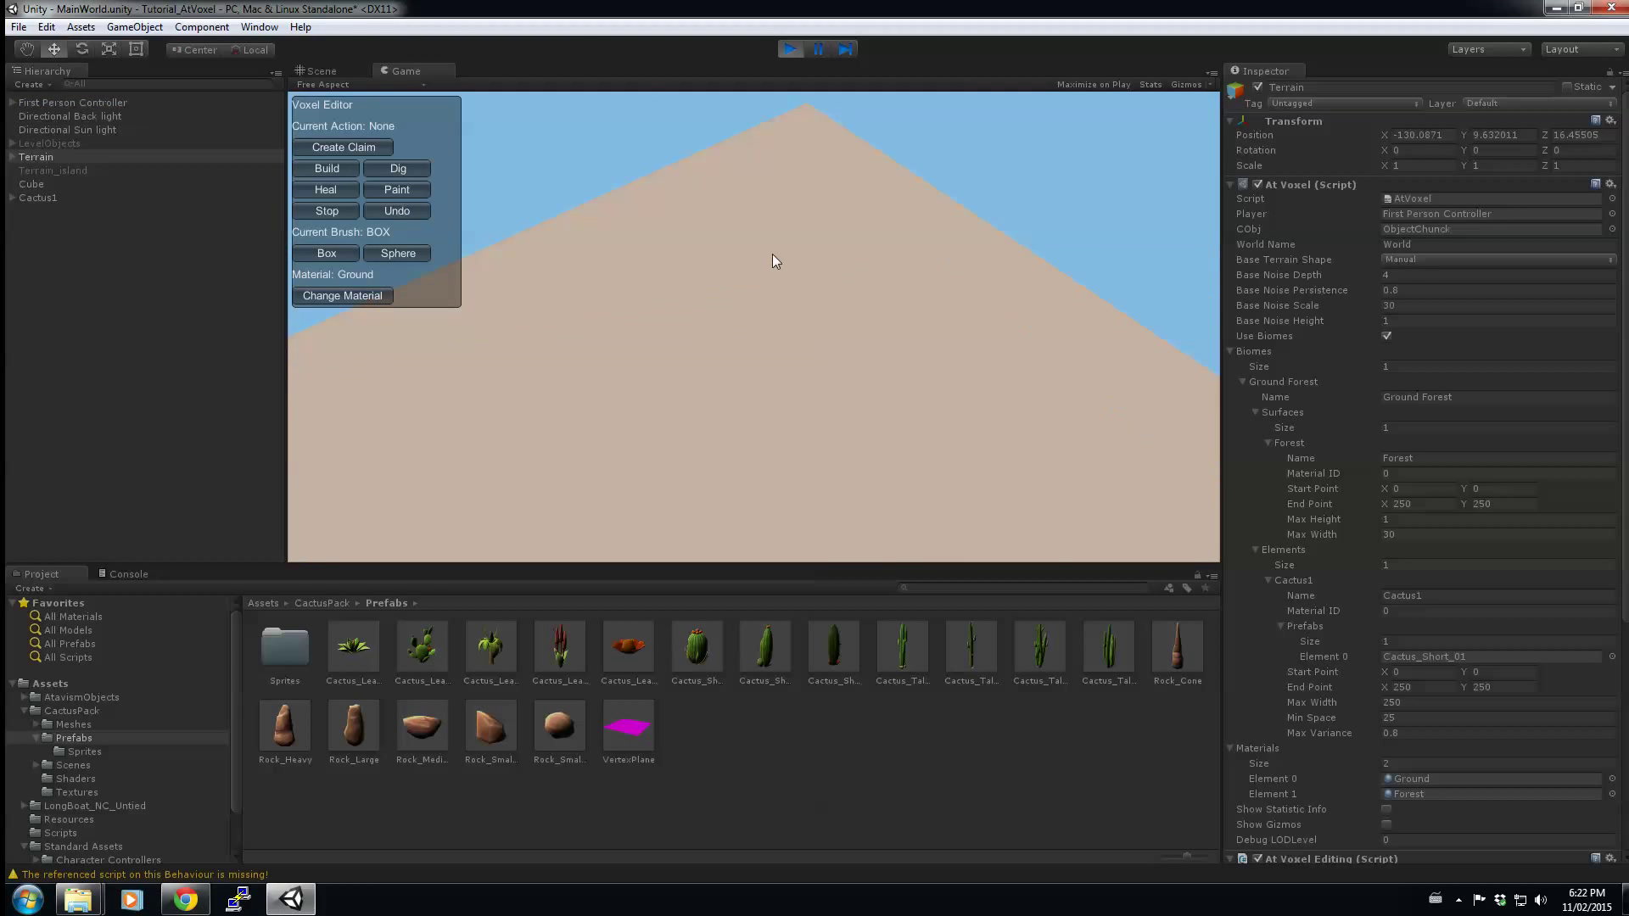
Walk forward with W over the sand to the spawned cactus, then stop play mode.
key(w)
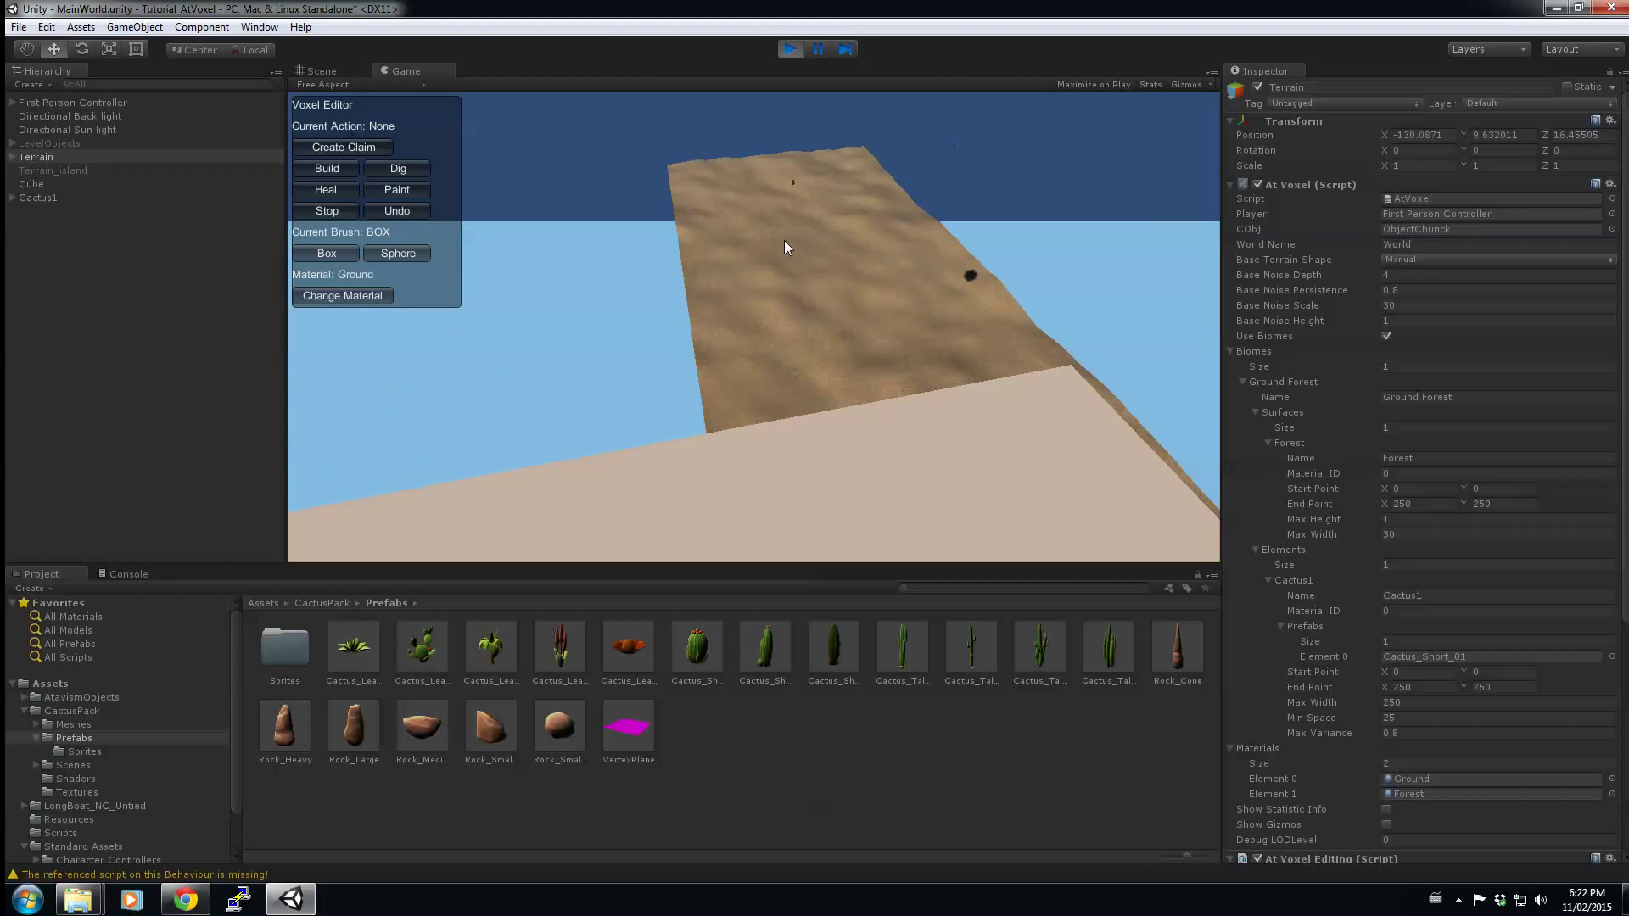
key(w)
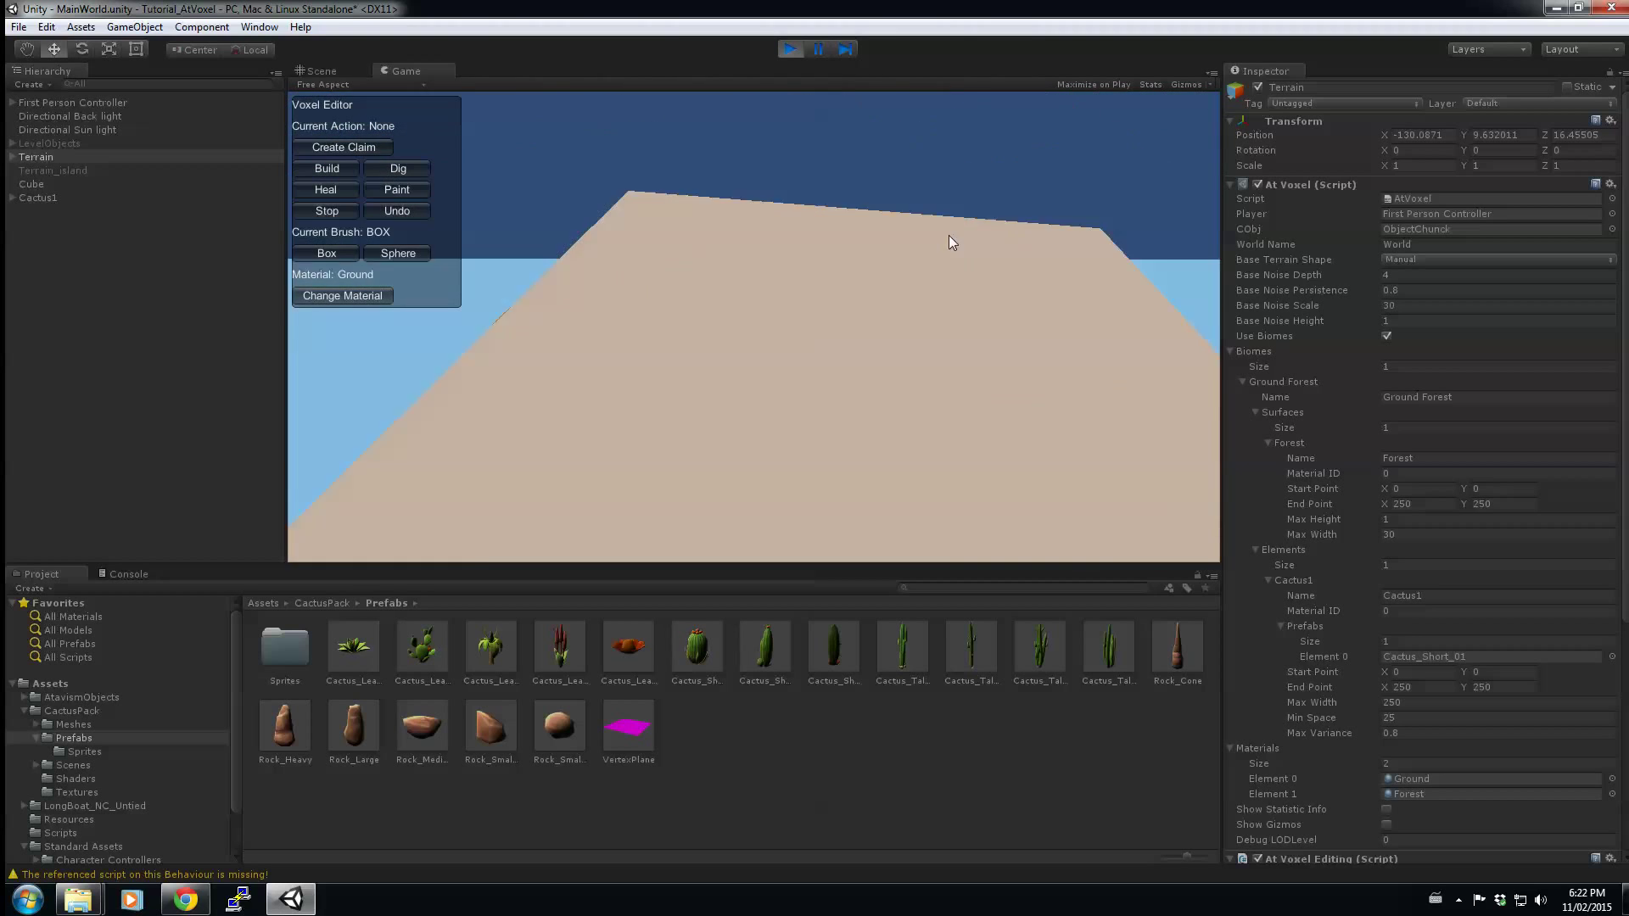
key(w)
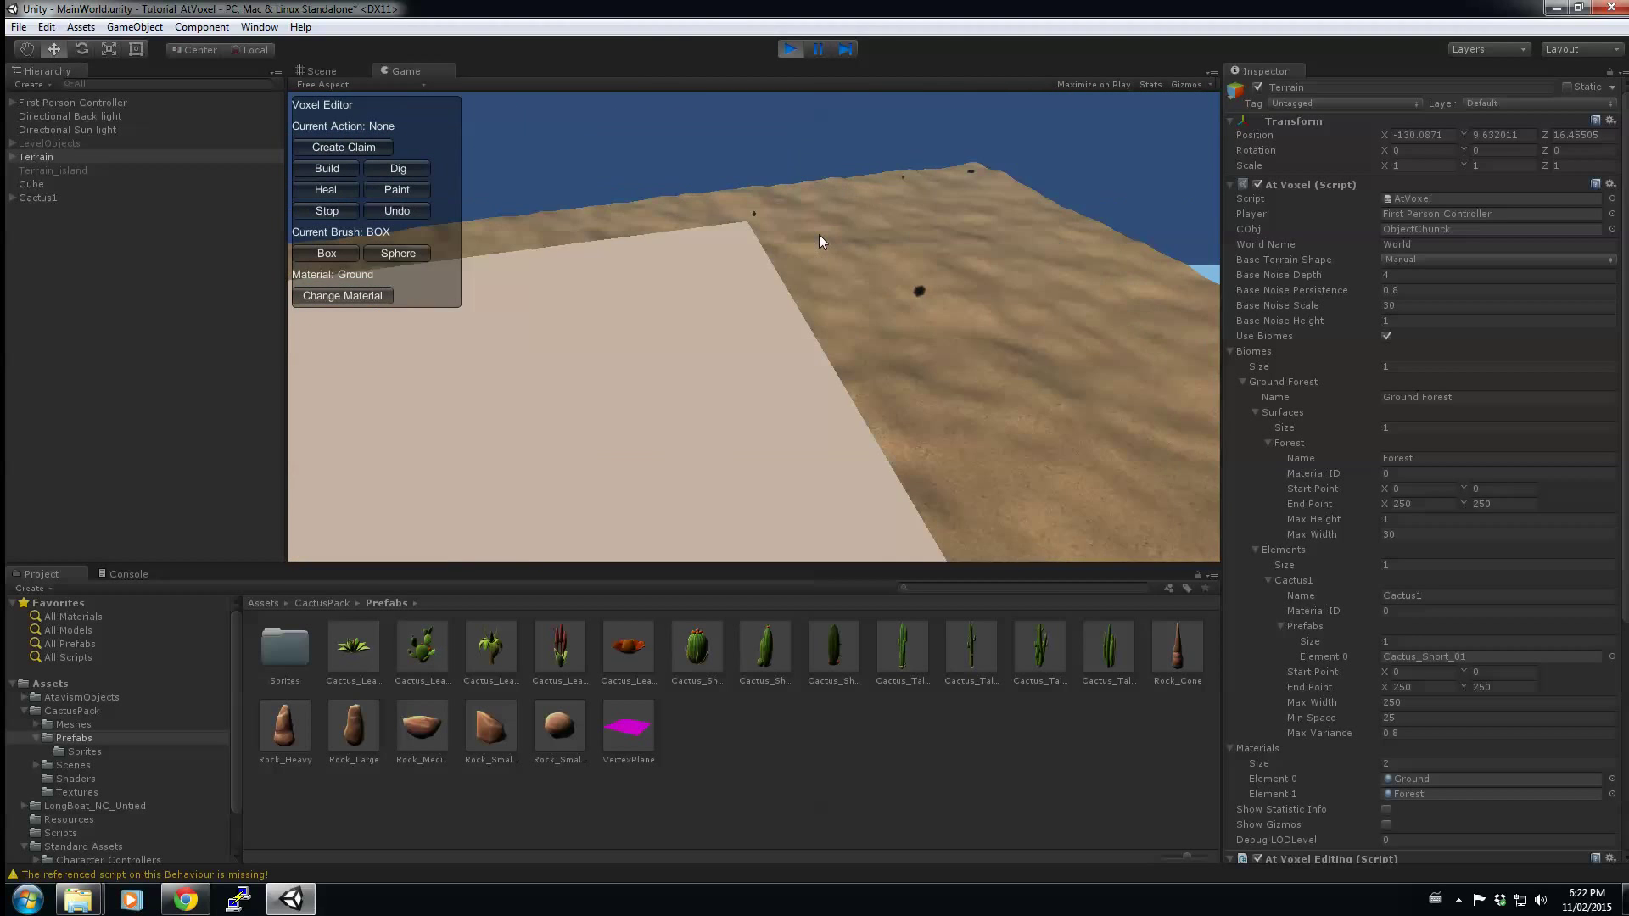
key(w)
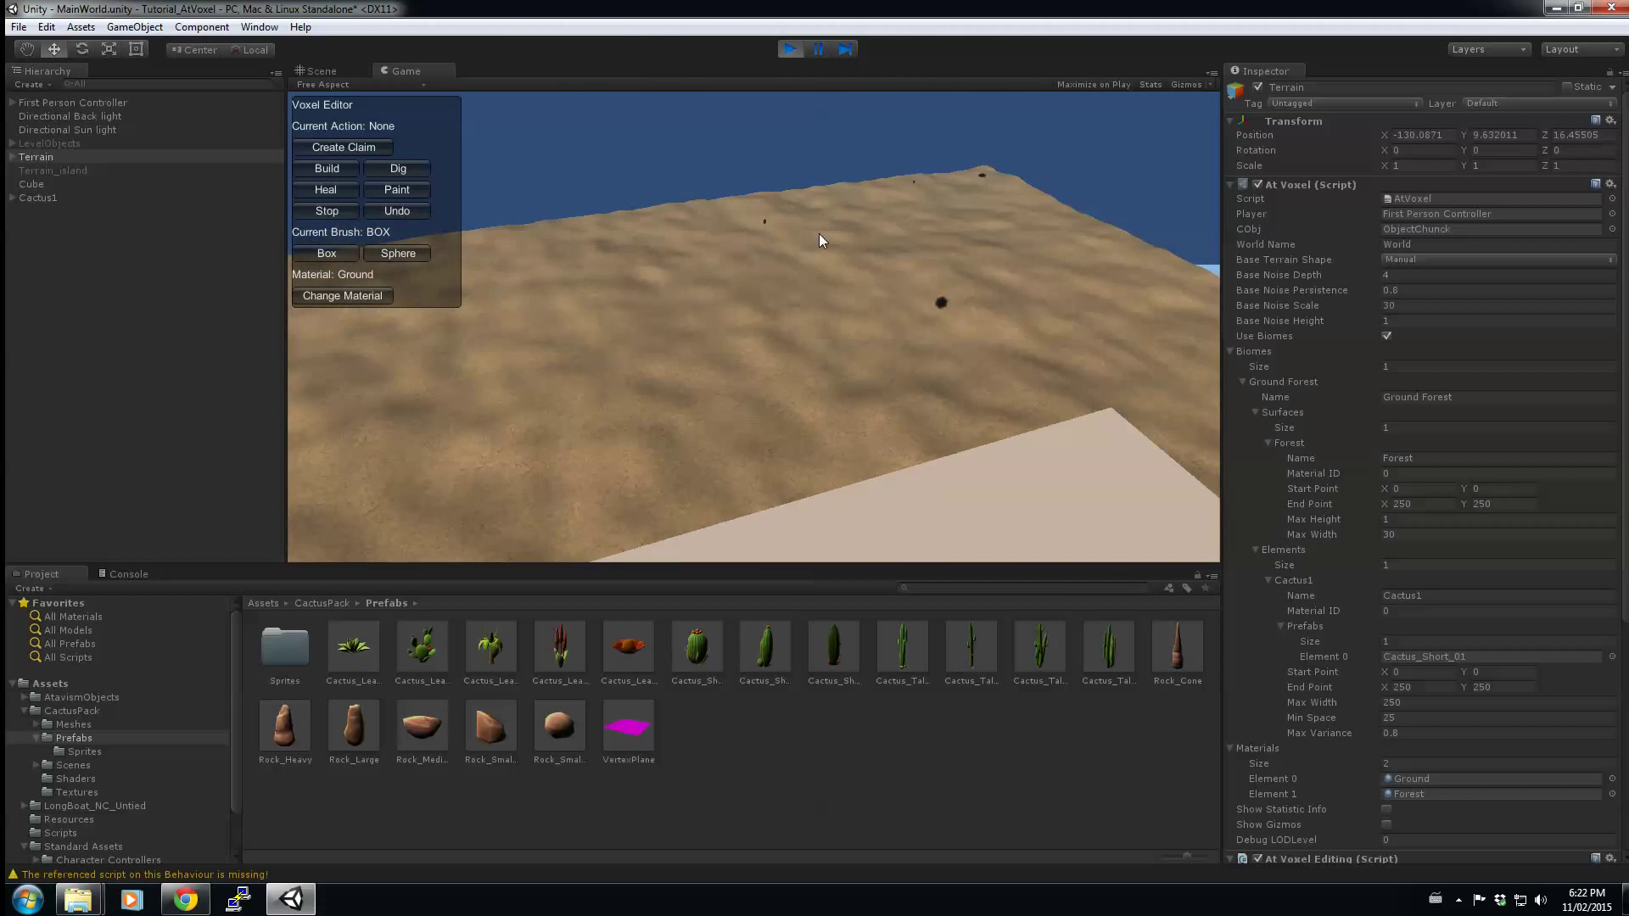
key(w)
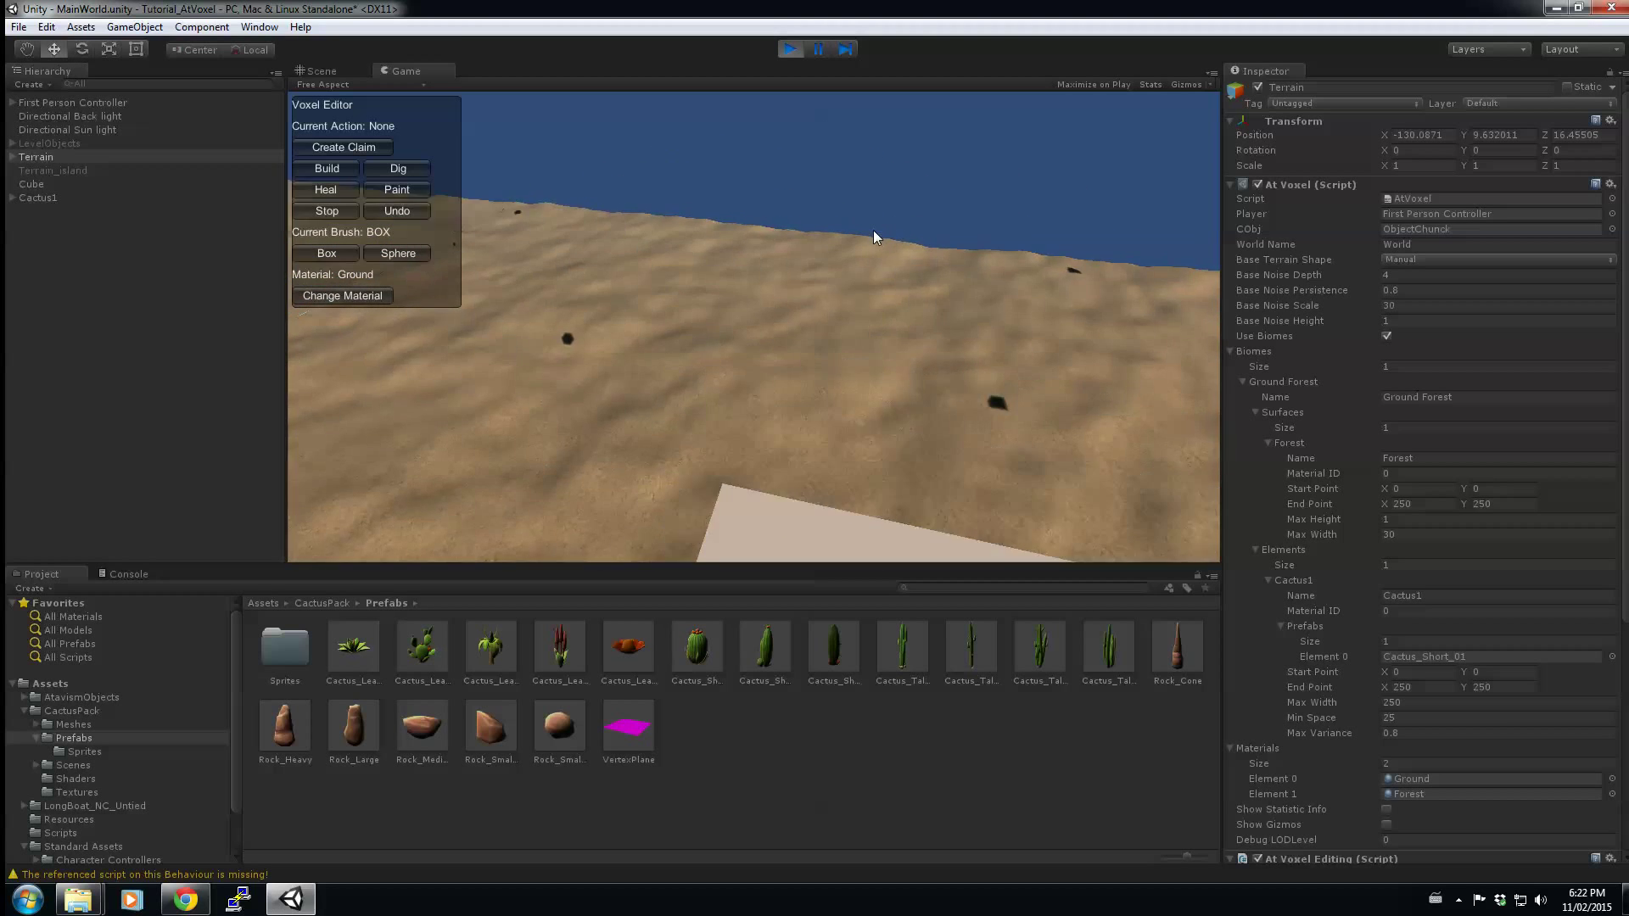
key(w)
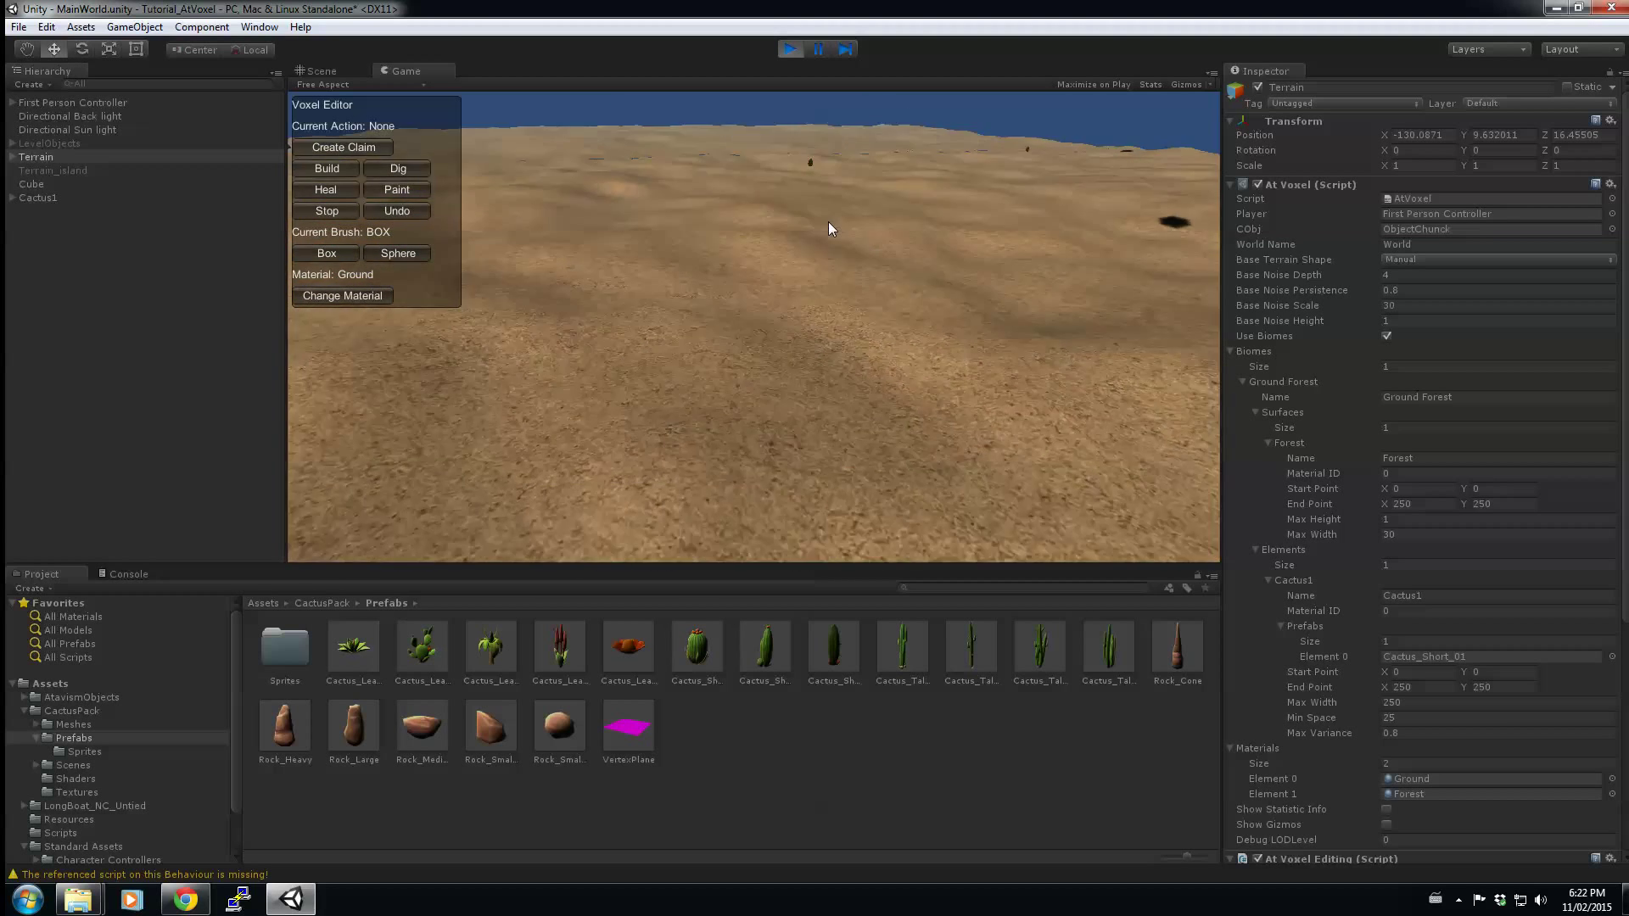
key(w)
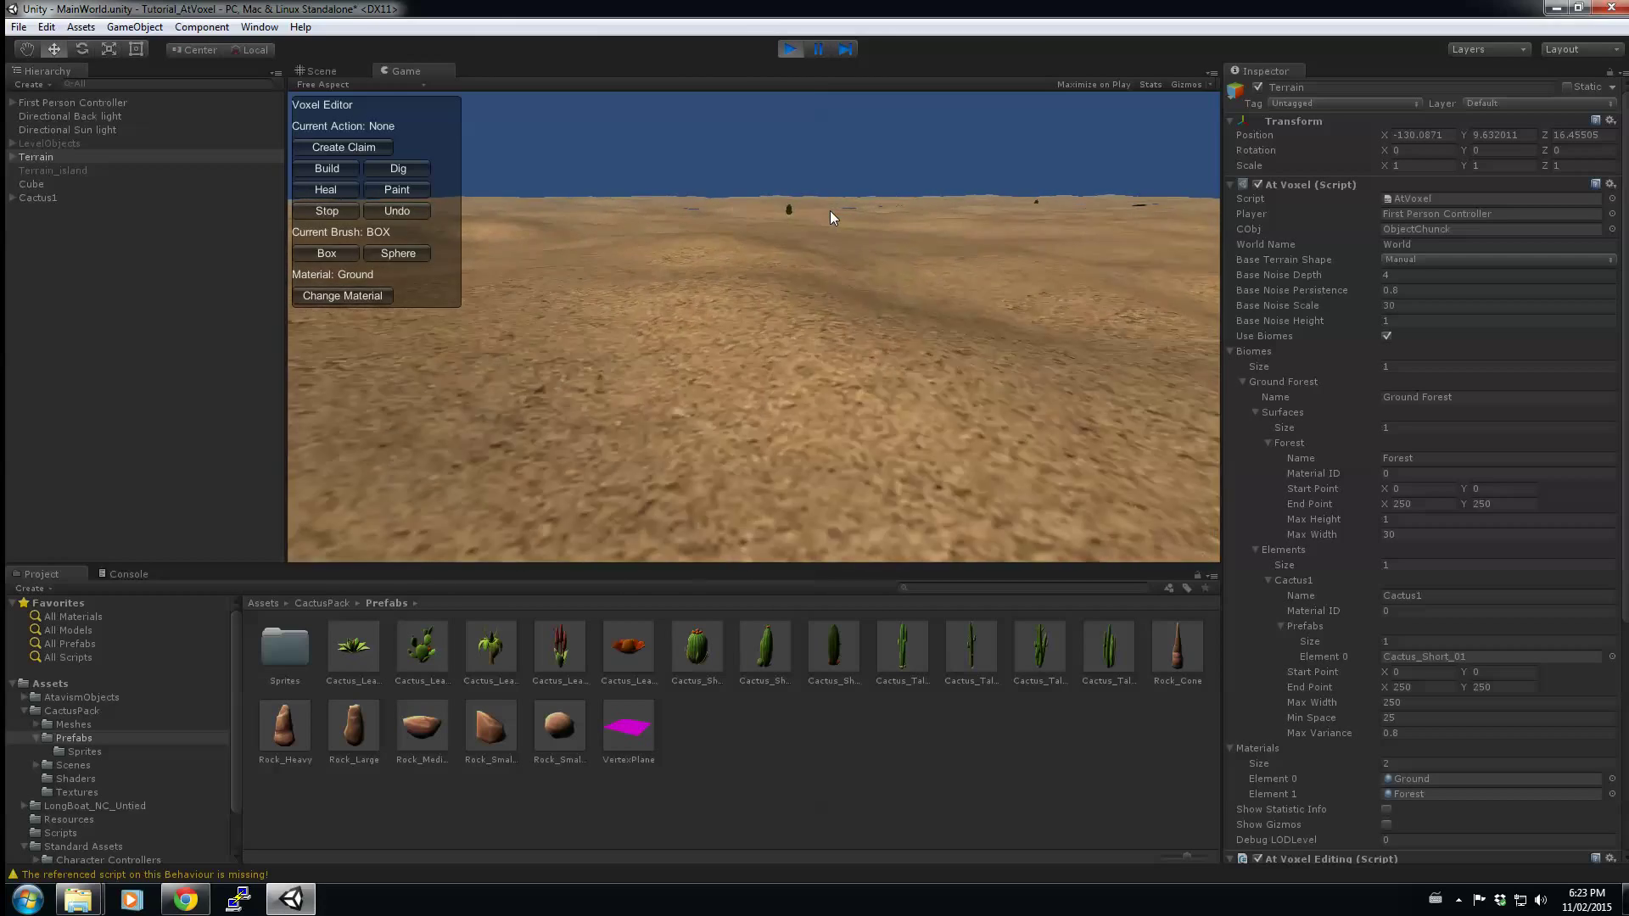
key(w)
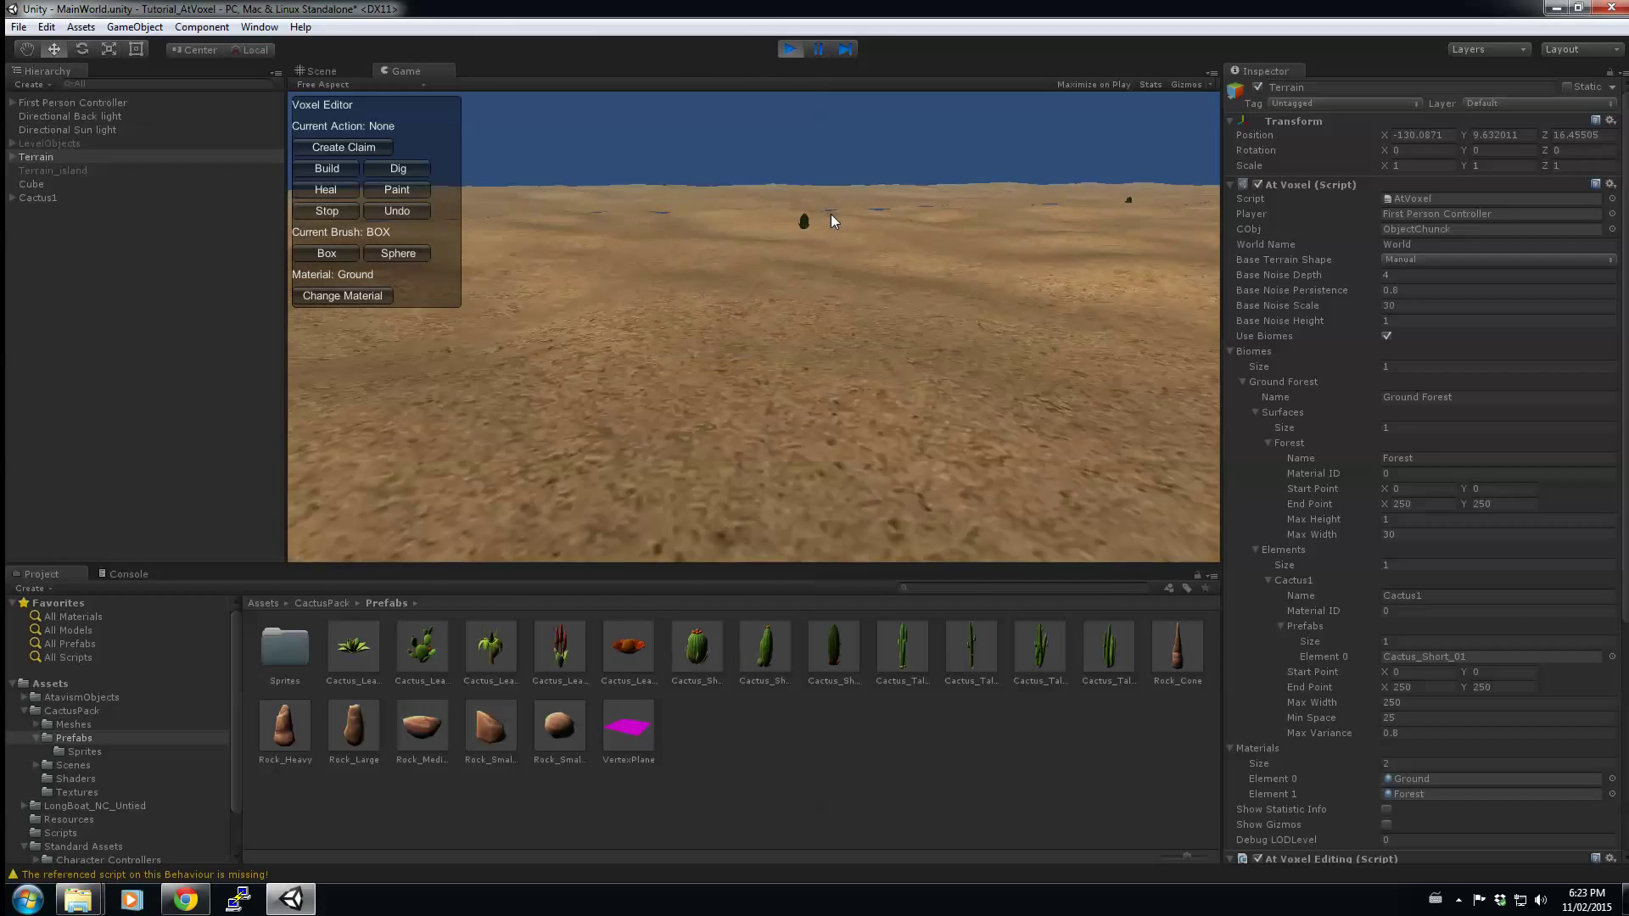
key(w)
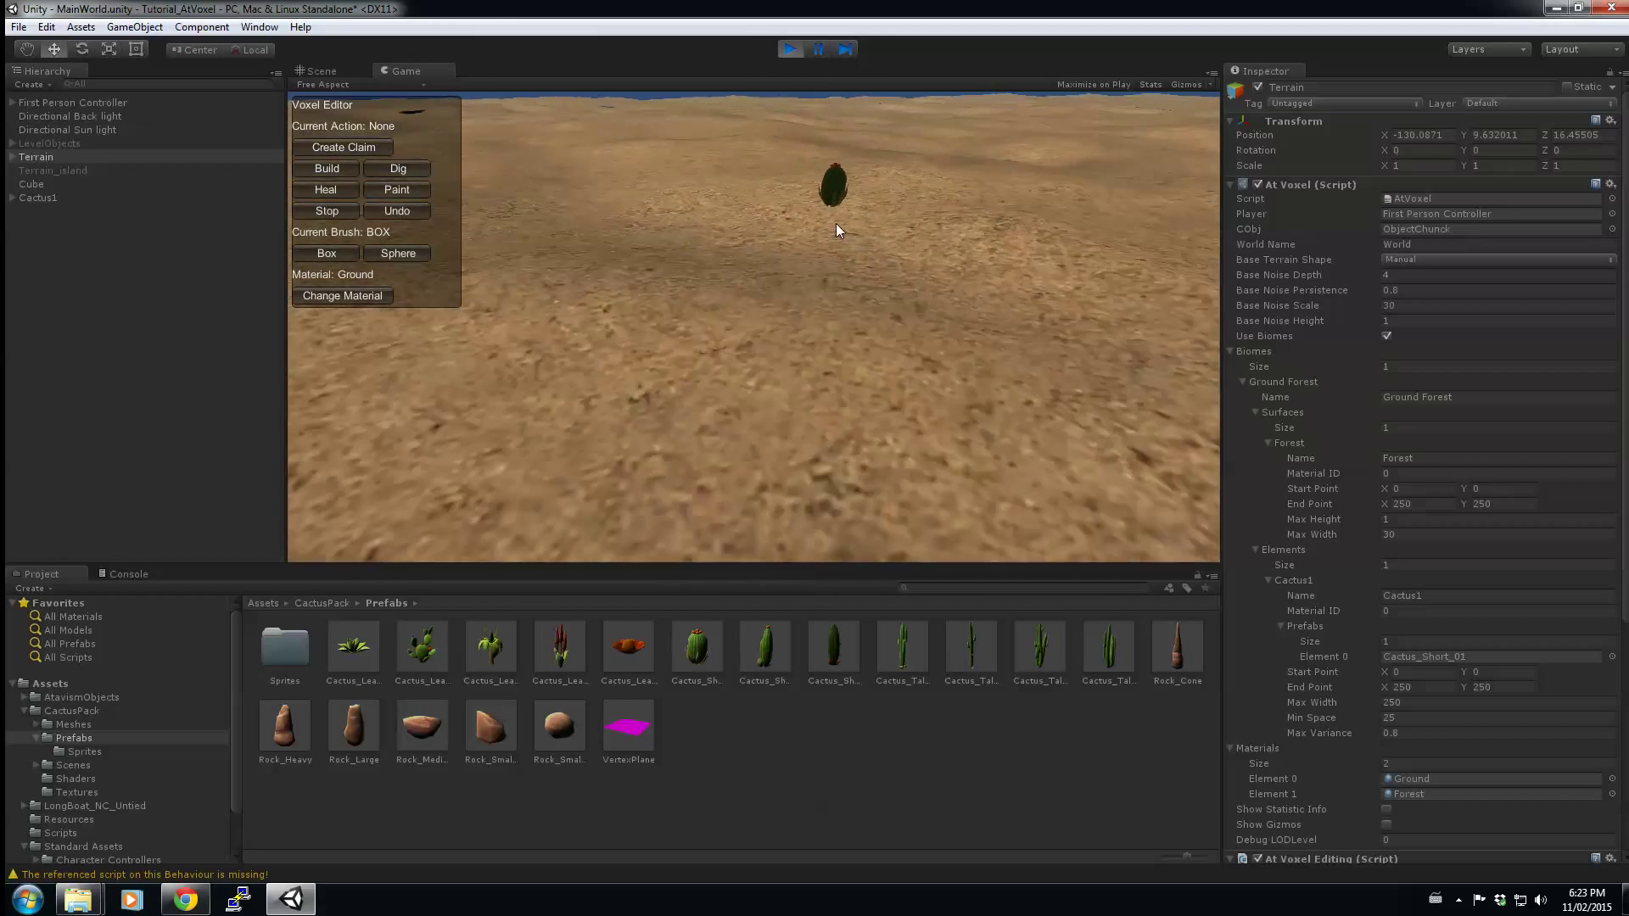
key(w)
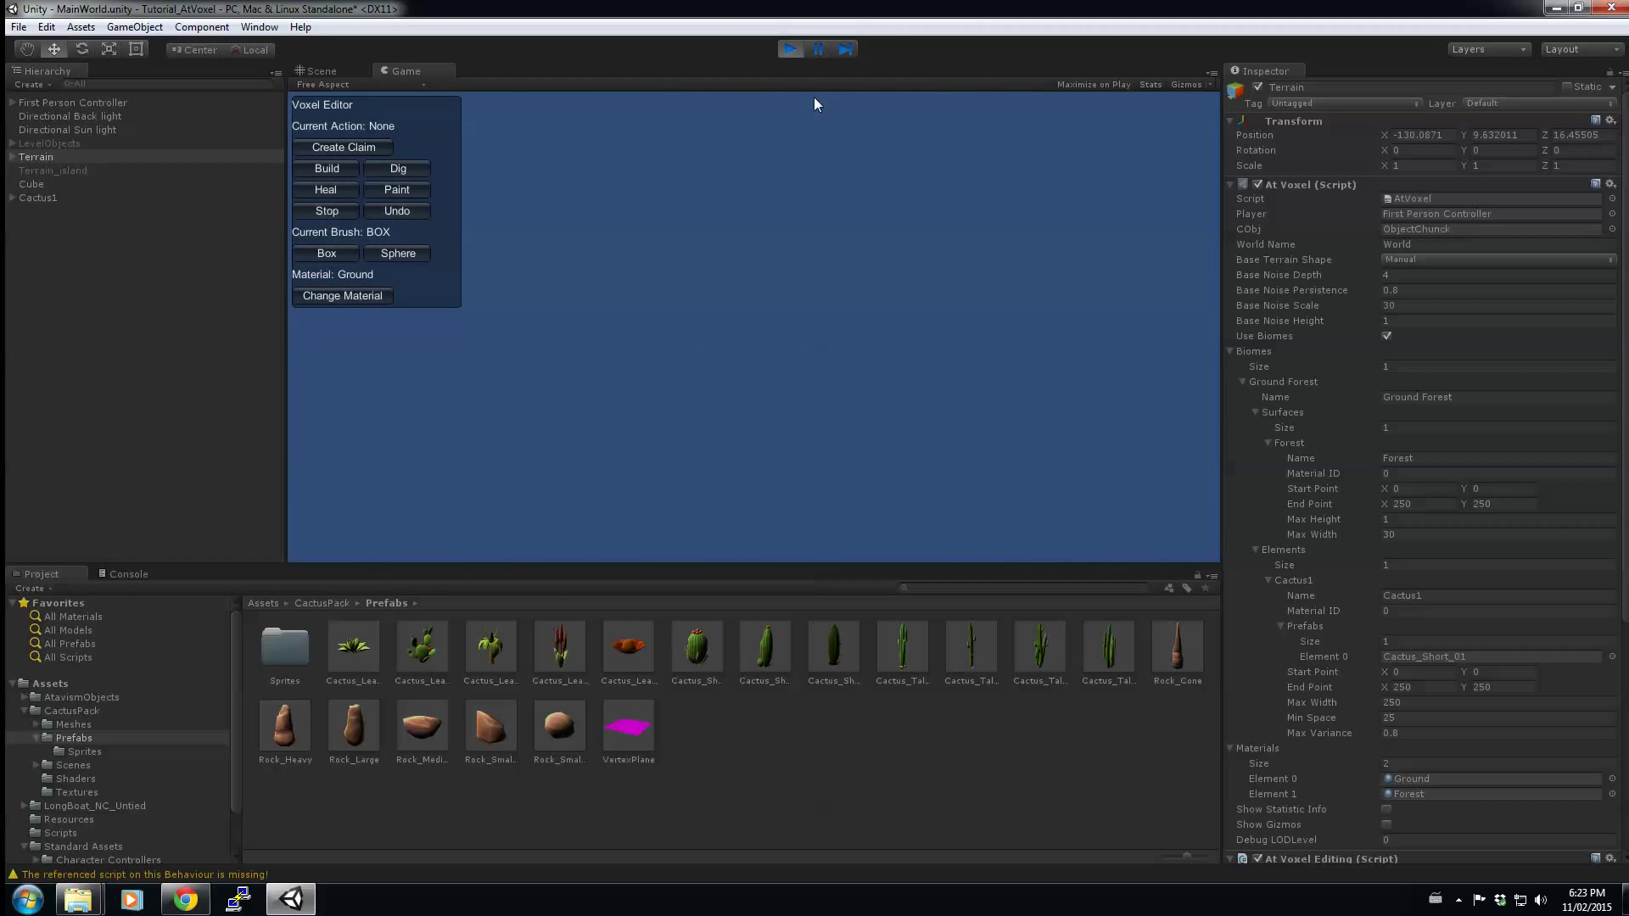
click(790, 50)
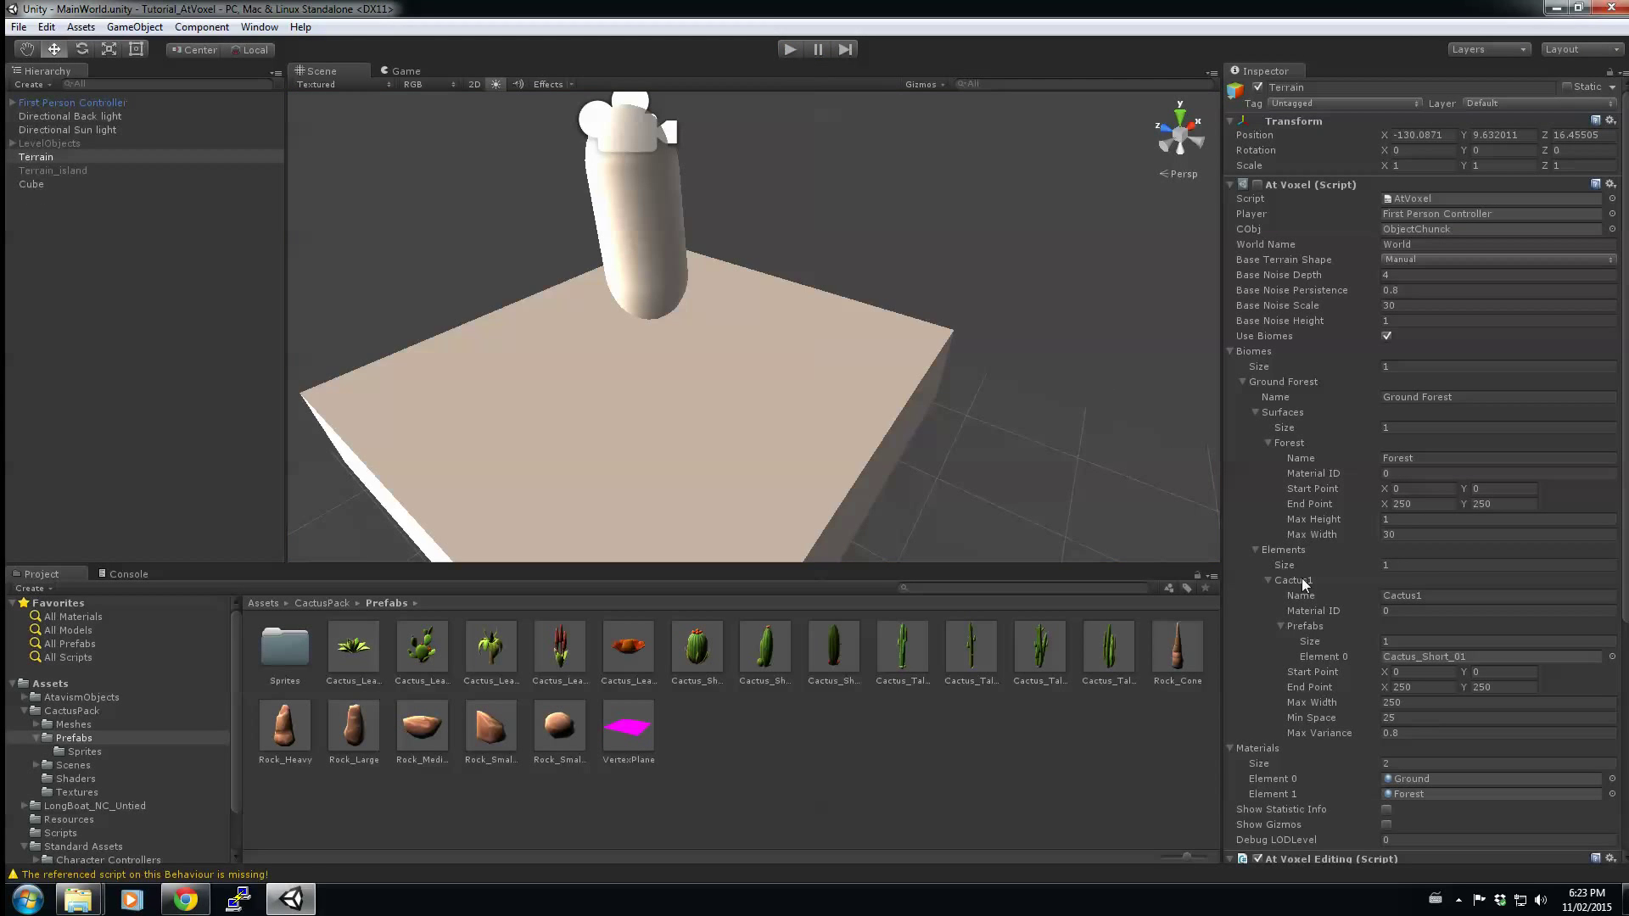
Expand Cactus1's prefabs to 8 slots and add Cactus_Short_02, Cactus_Short_03 and Cactus_Tall_01.
click(1400, 642)
text(8)
key(Return)
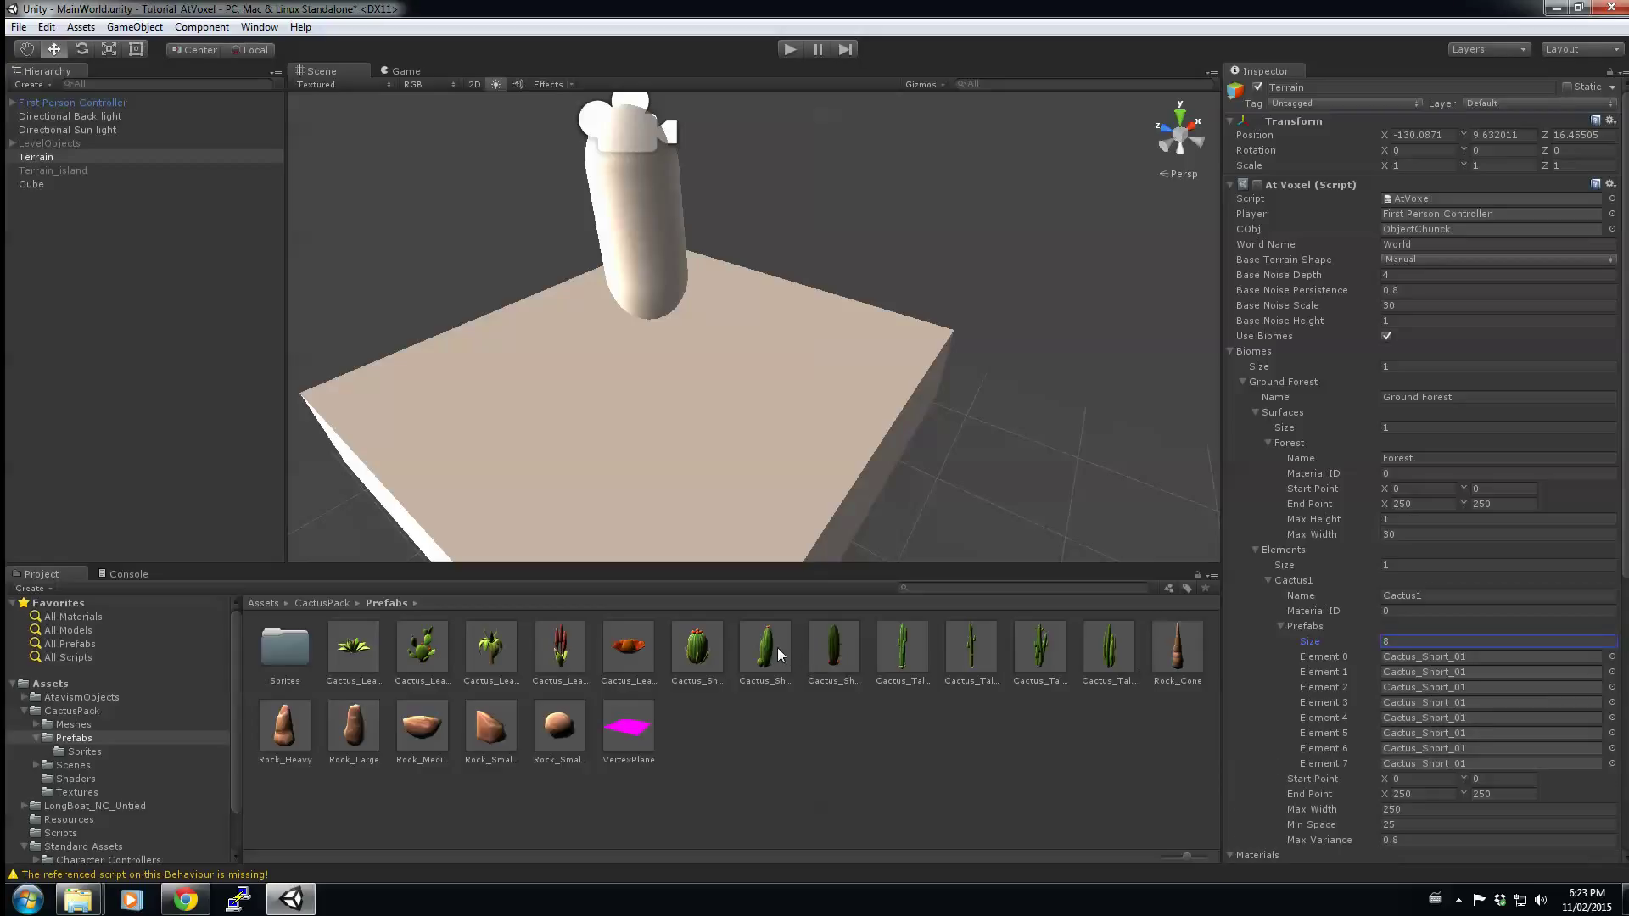
drag(777, 653, 1452, 672)
drag(827, 648, 1442, 689)
drag(907, 648, 1442, 703)
Add Cactus_Tall_02 to 04, trim the list to 7 prefabs and run the game.
drag(957, 658, 1396, 727)
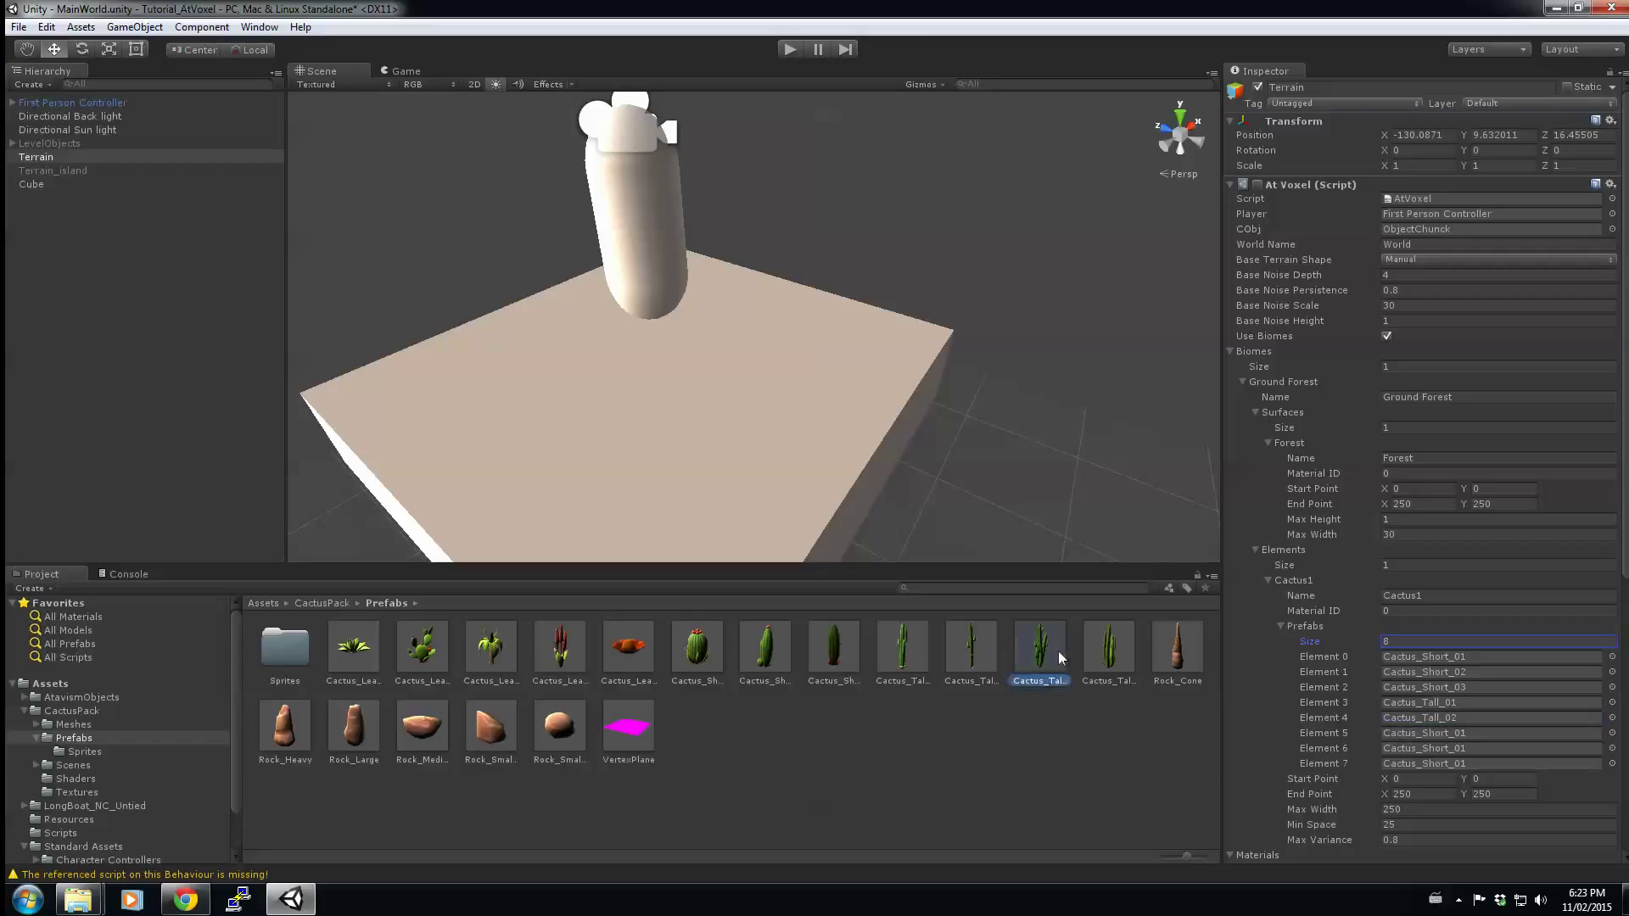
drag(1057, 649, 1428, 740)
drag(1109, 657, 1447, 750)
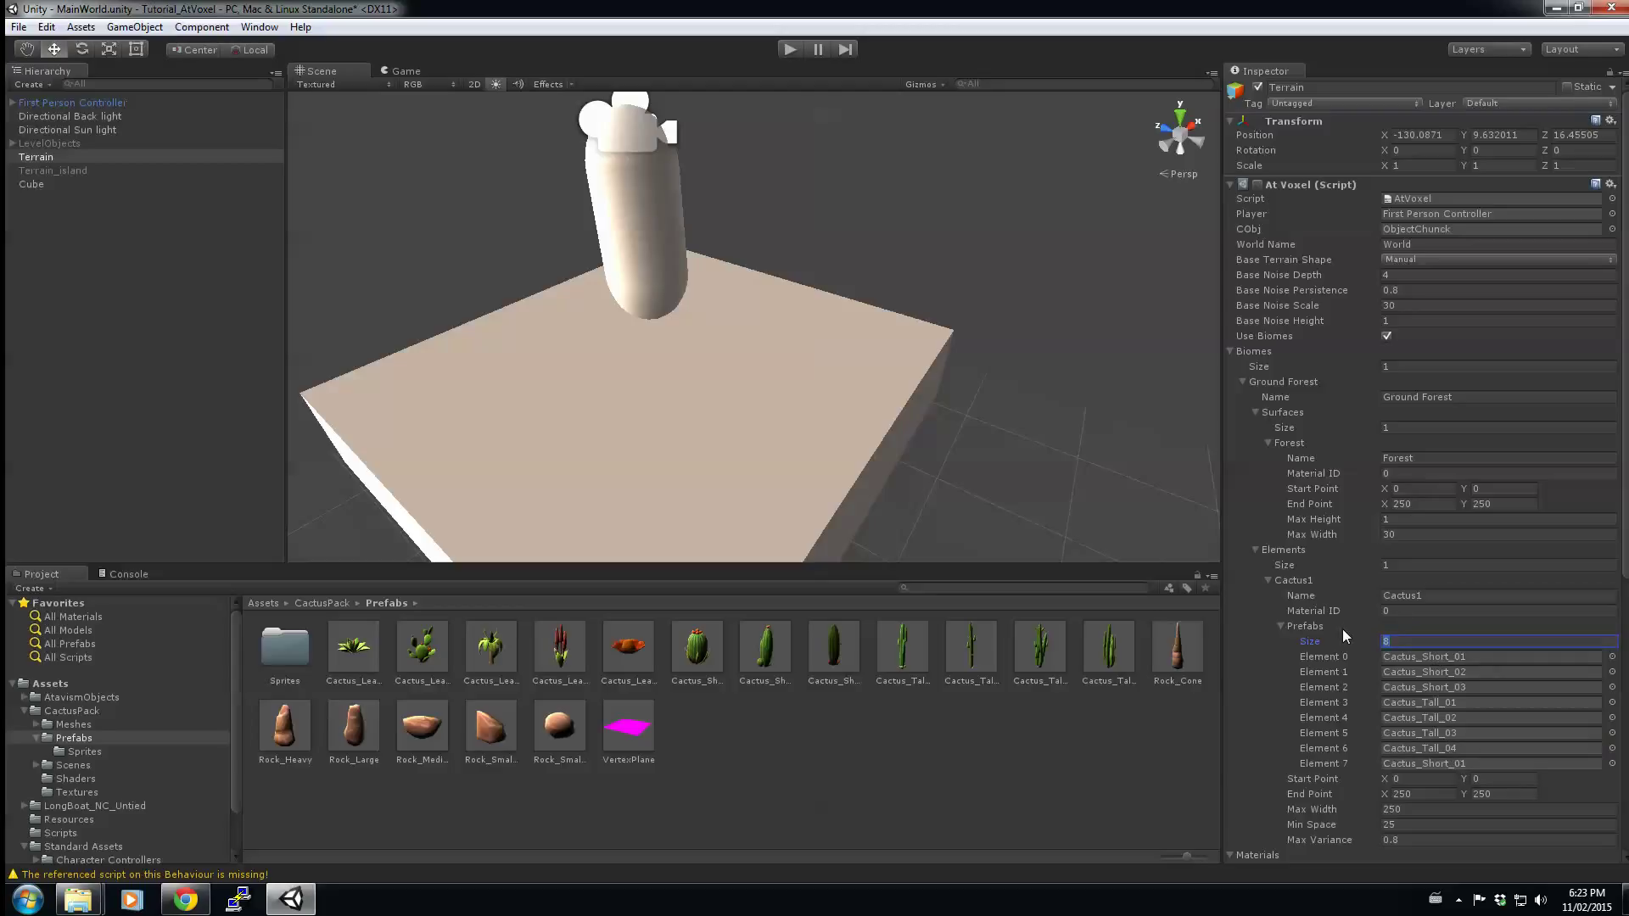
text(7)
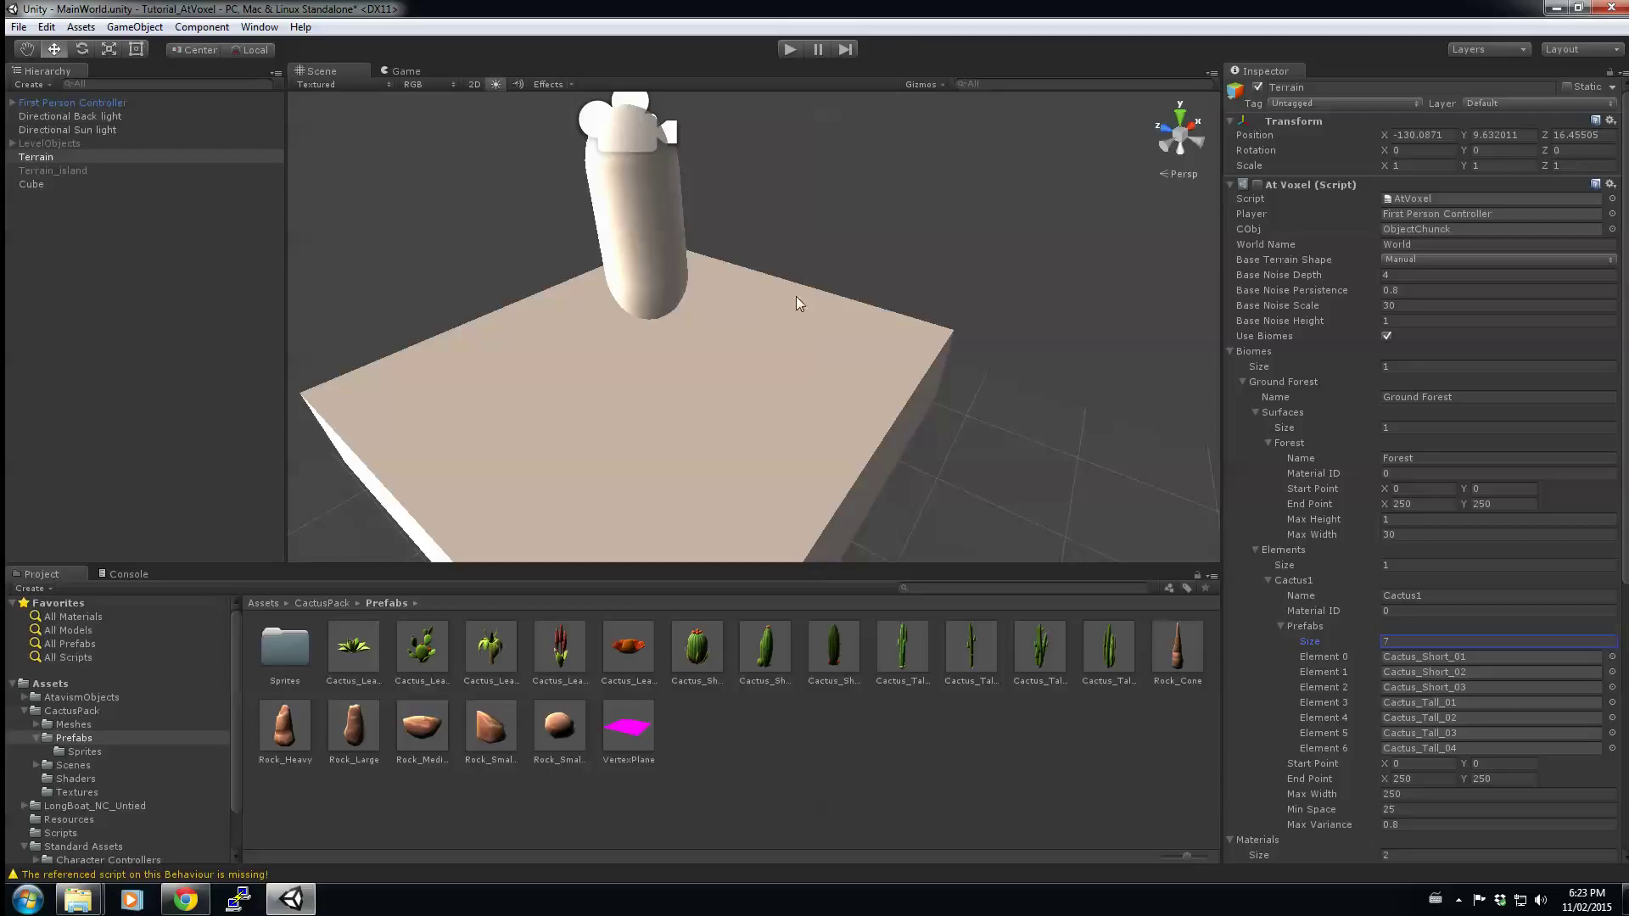
click(791, 51)
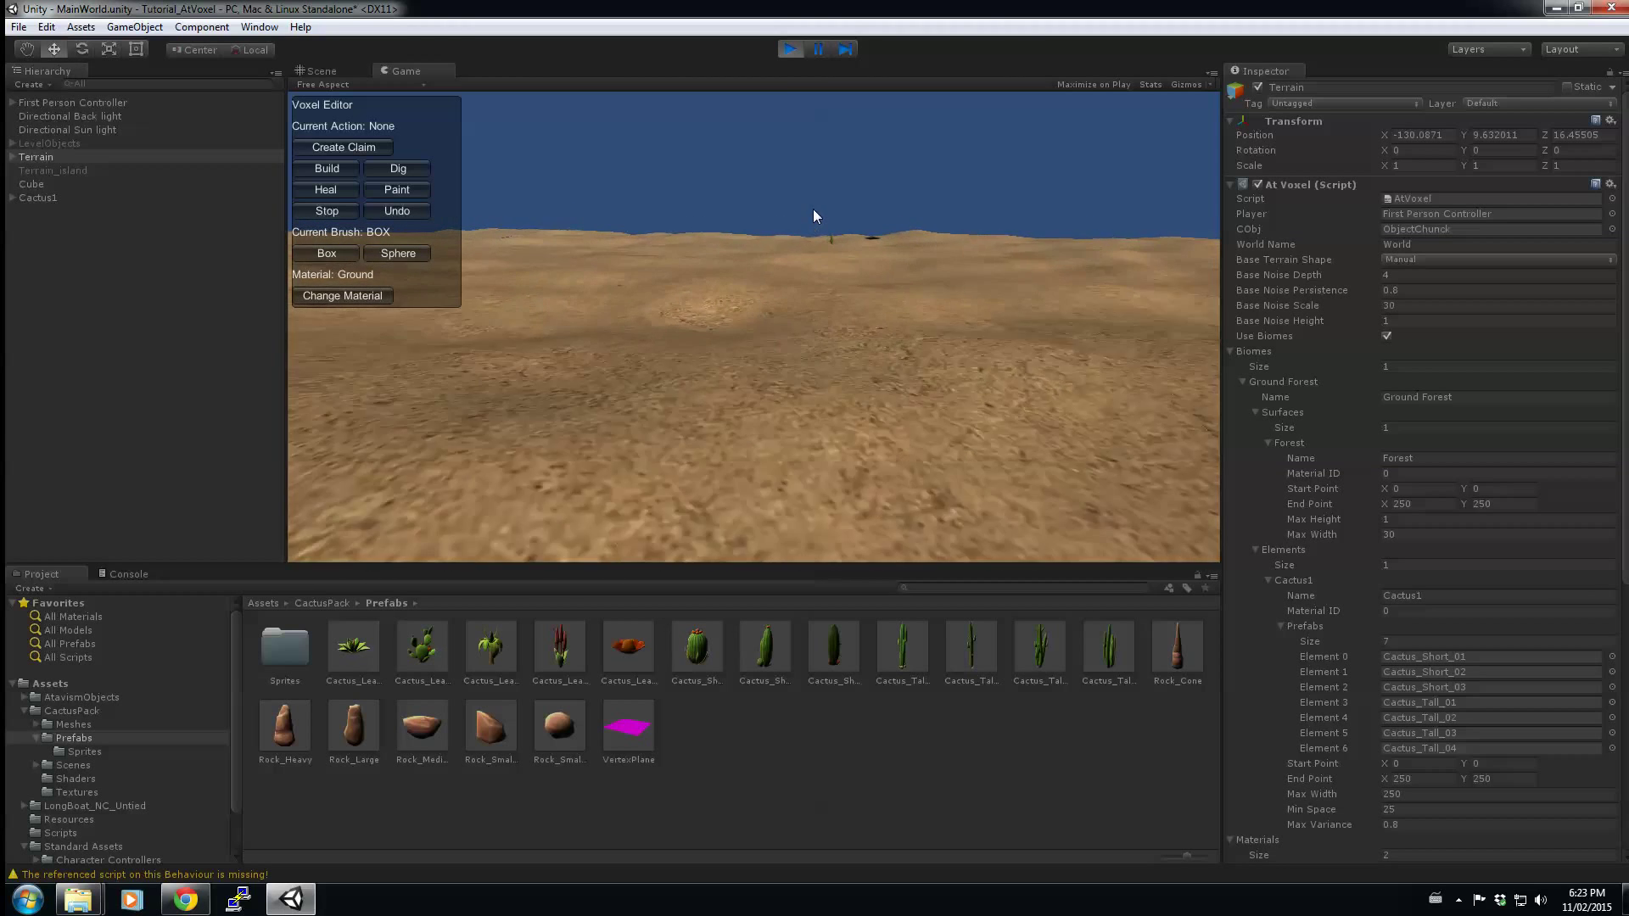
Stop play, test Cactus1 with max width 25, then restart the game with new spacing.
click(788, 50)
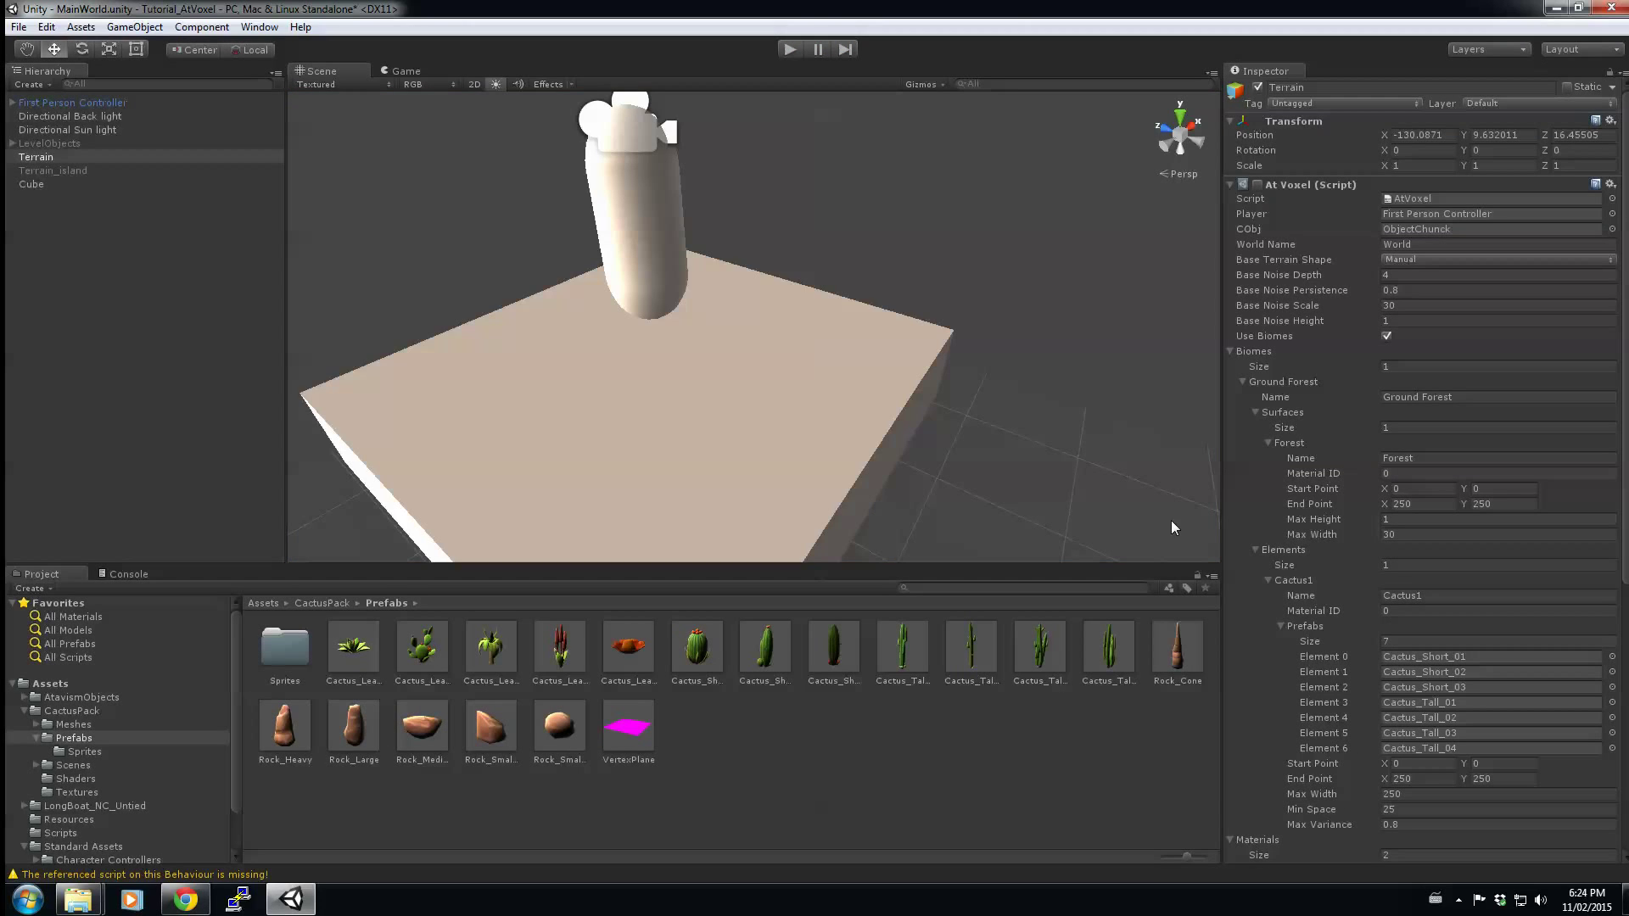
scroll(1353, 678, down, 3)
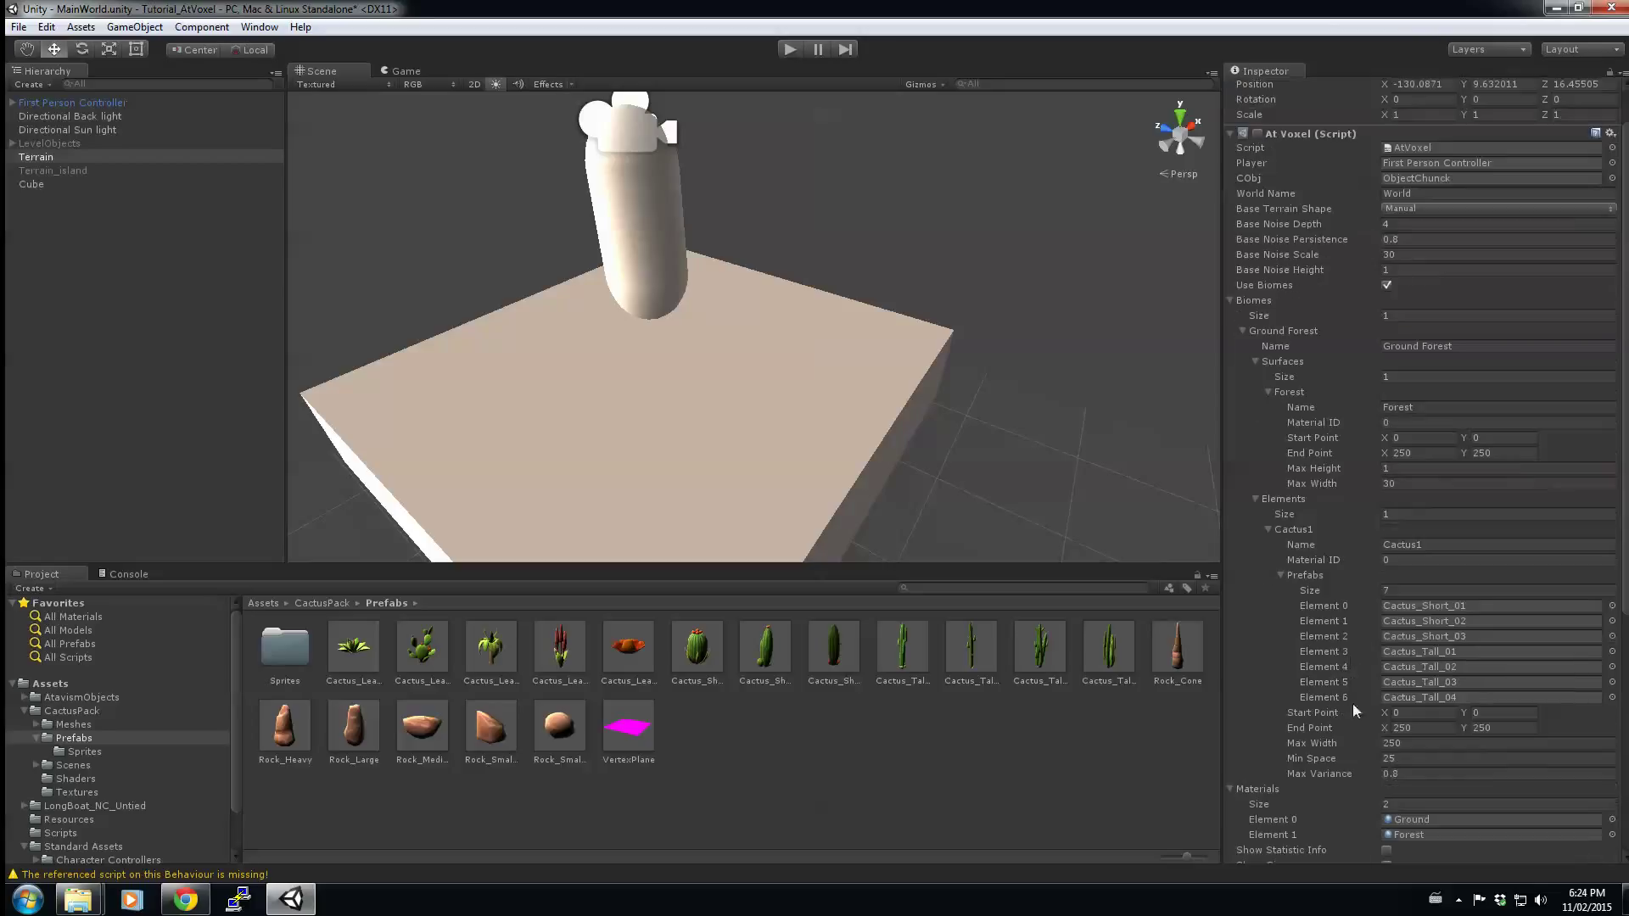
click(1388, 743)
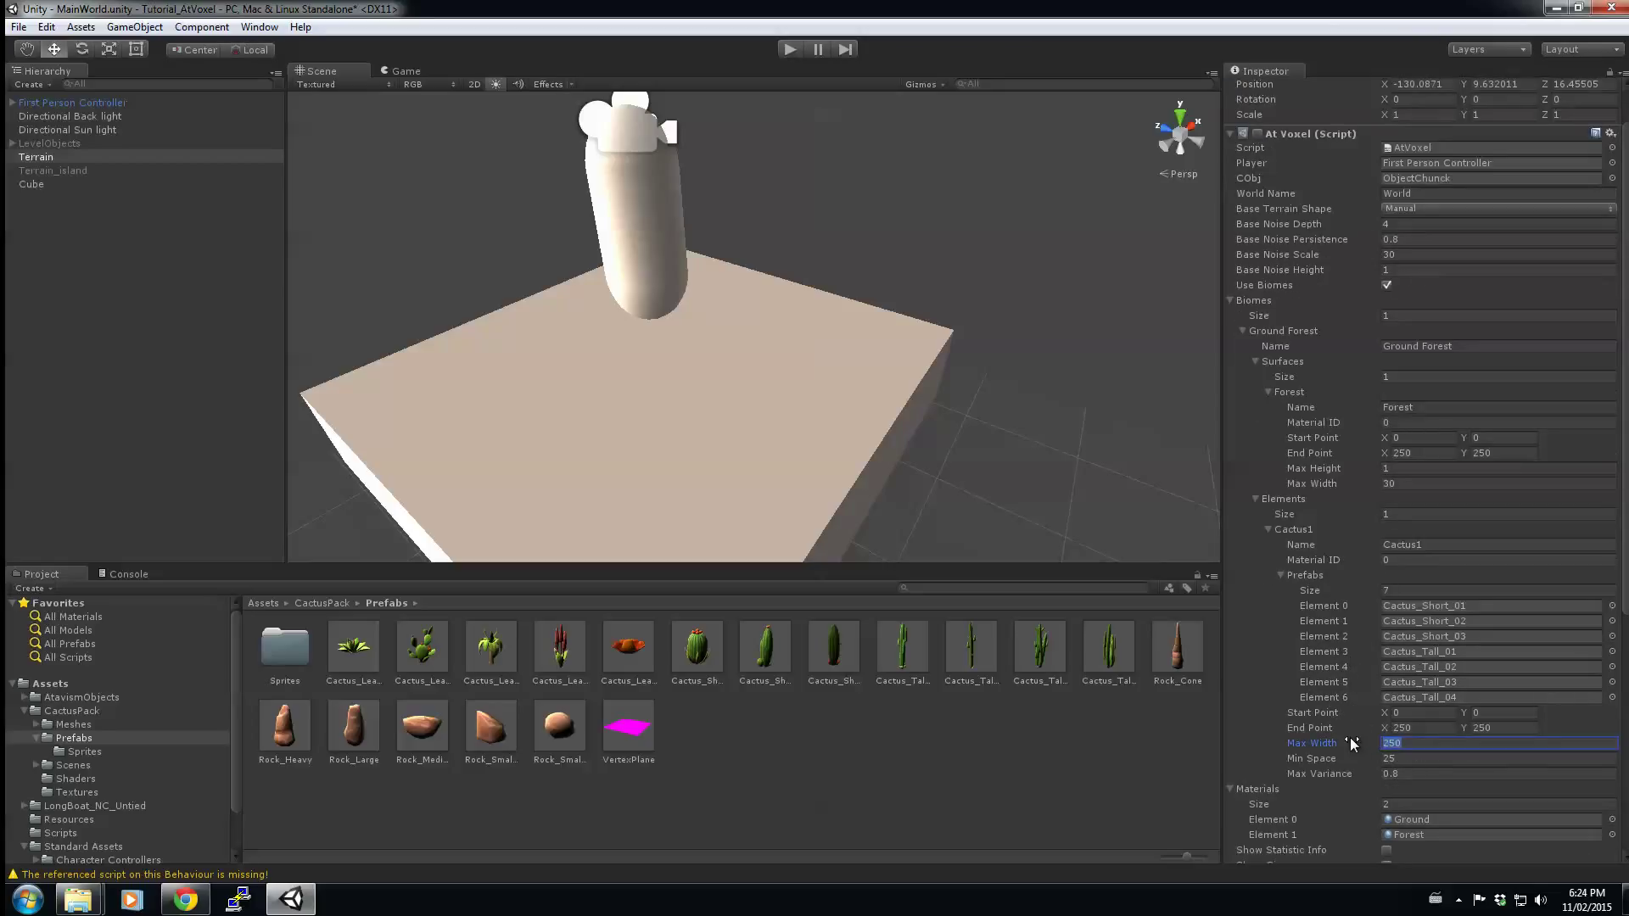
text(25)
key(Tab)
click(792, 49)
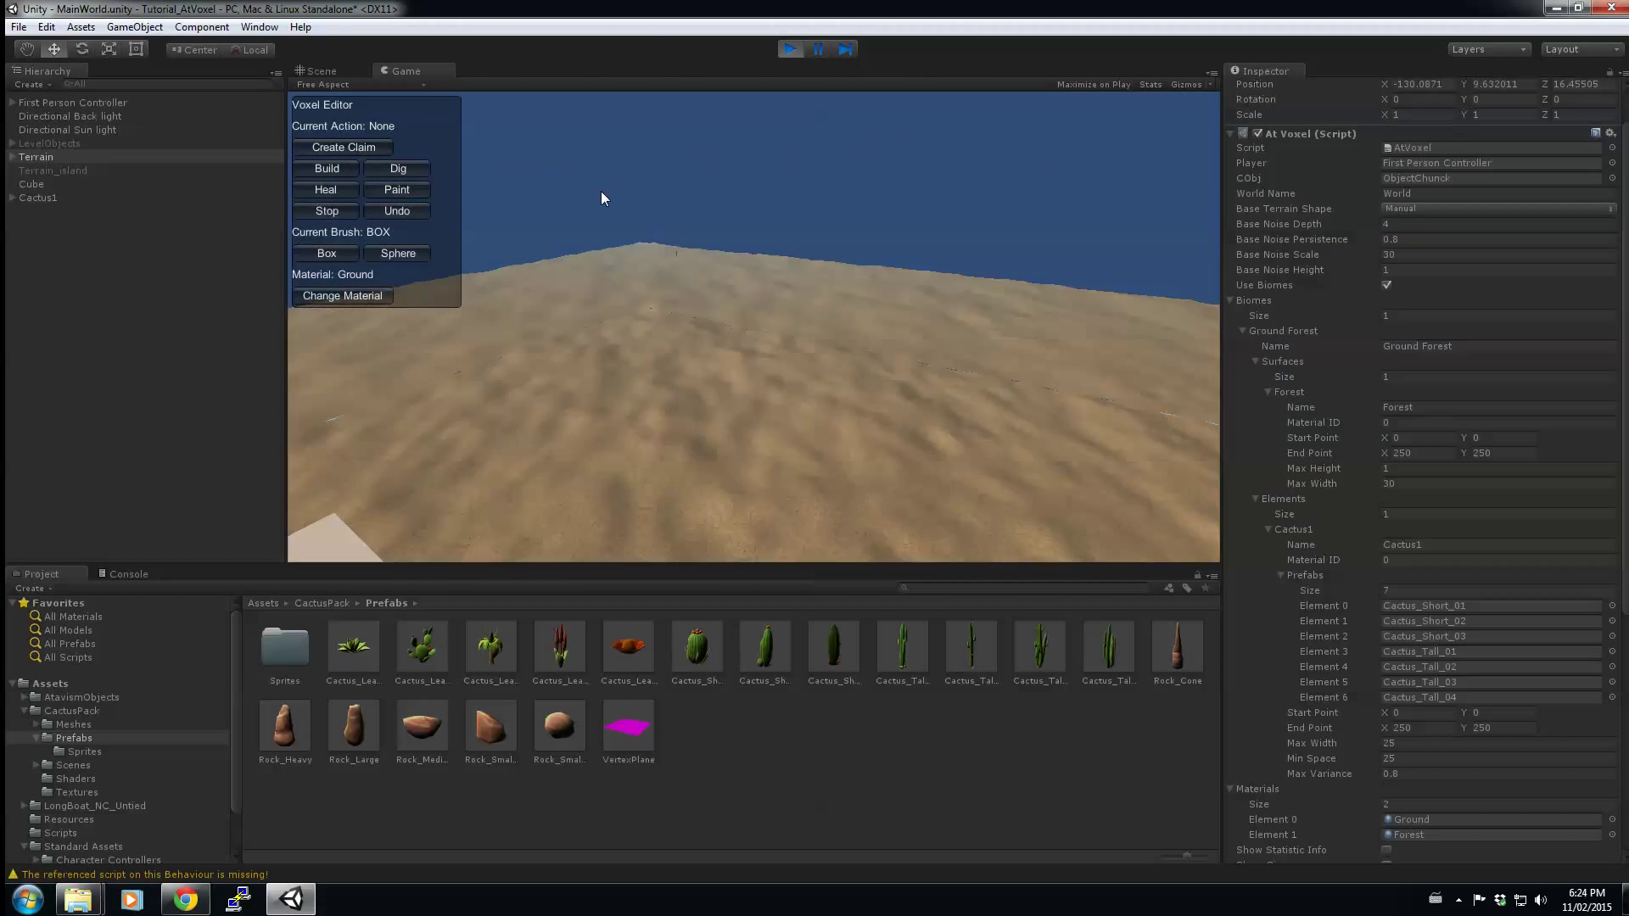
click(795, 51)
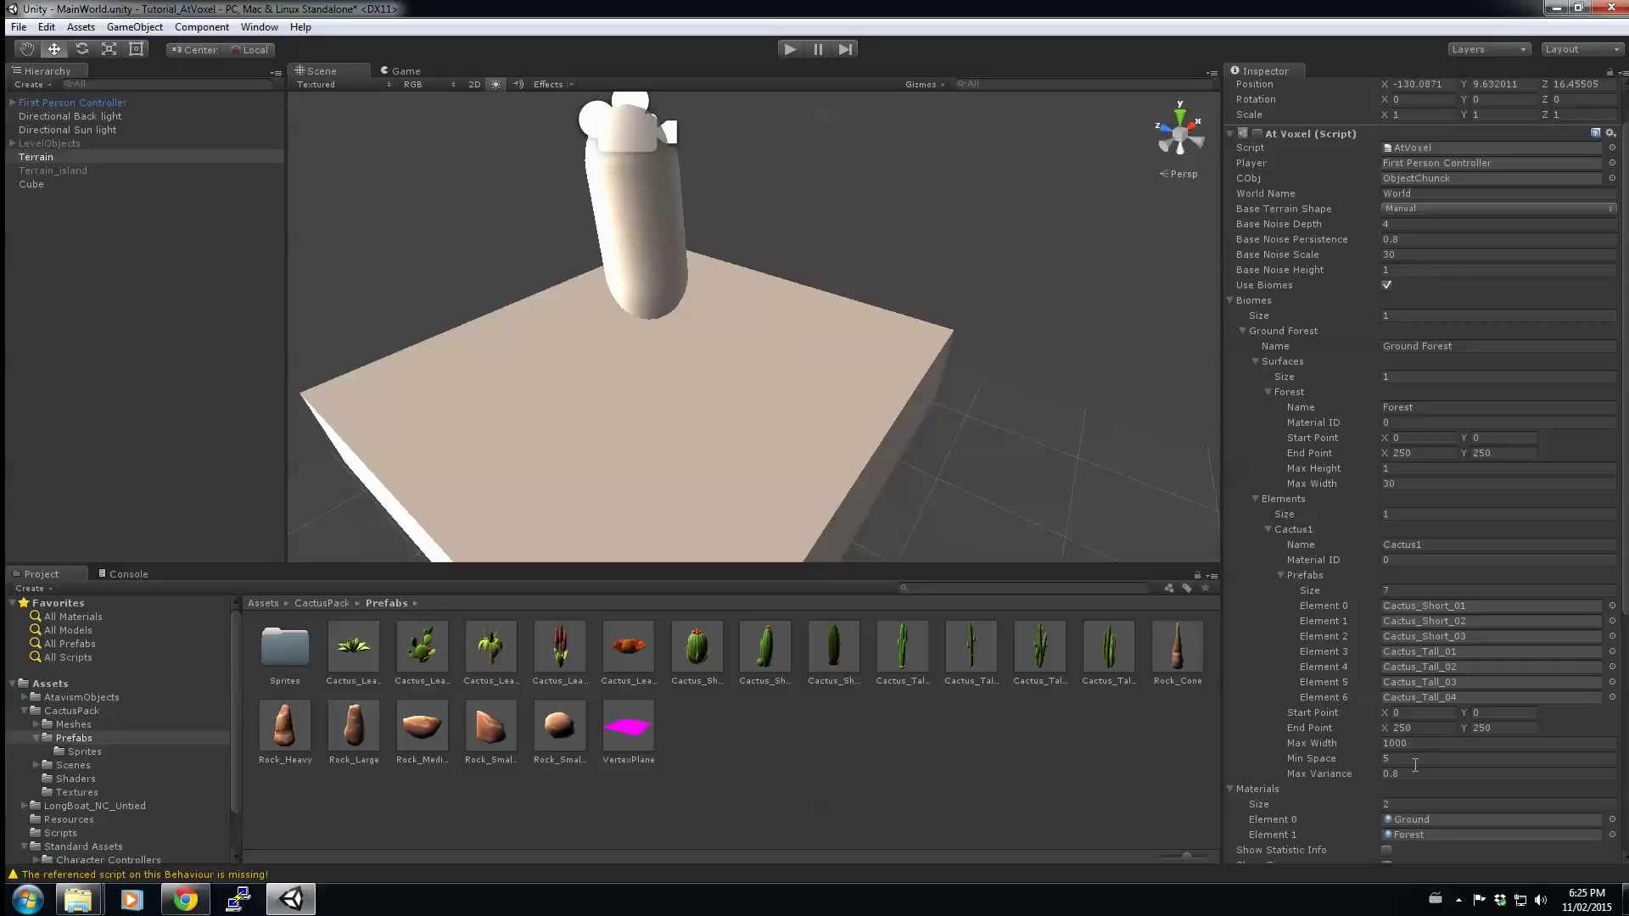
click(791, 48)
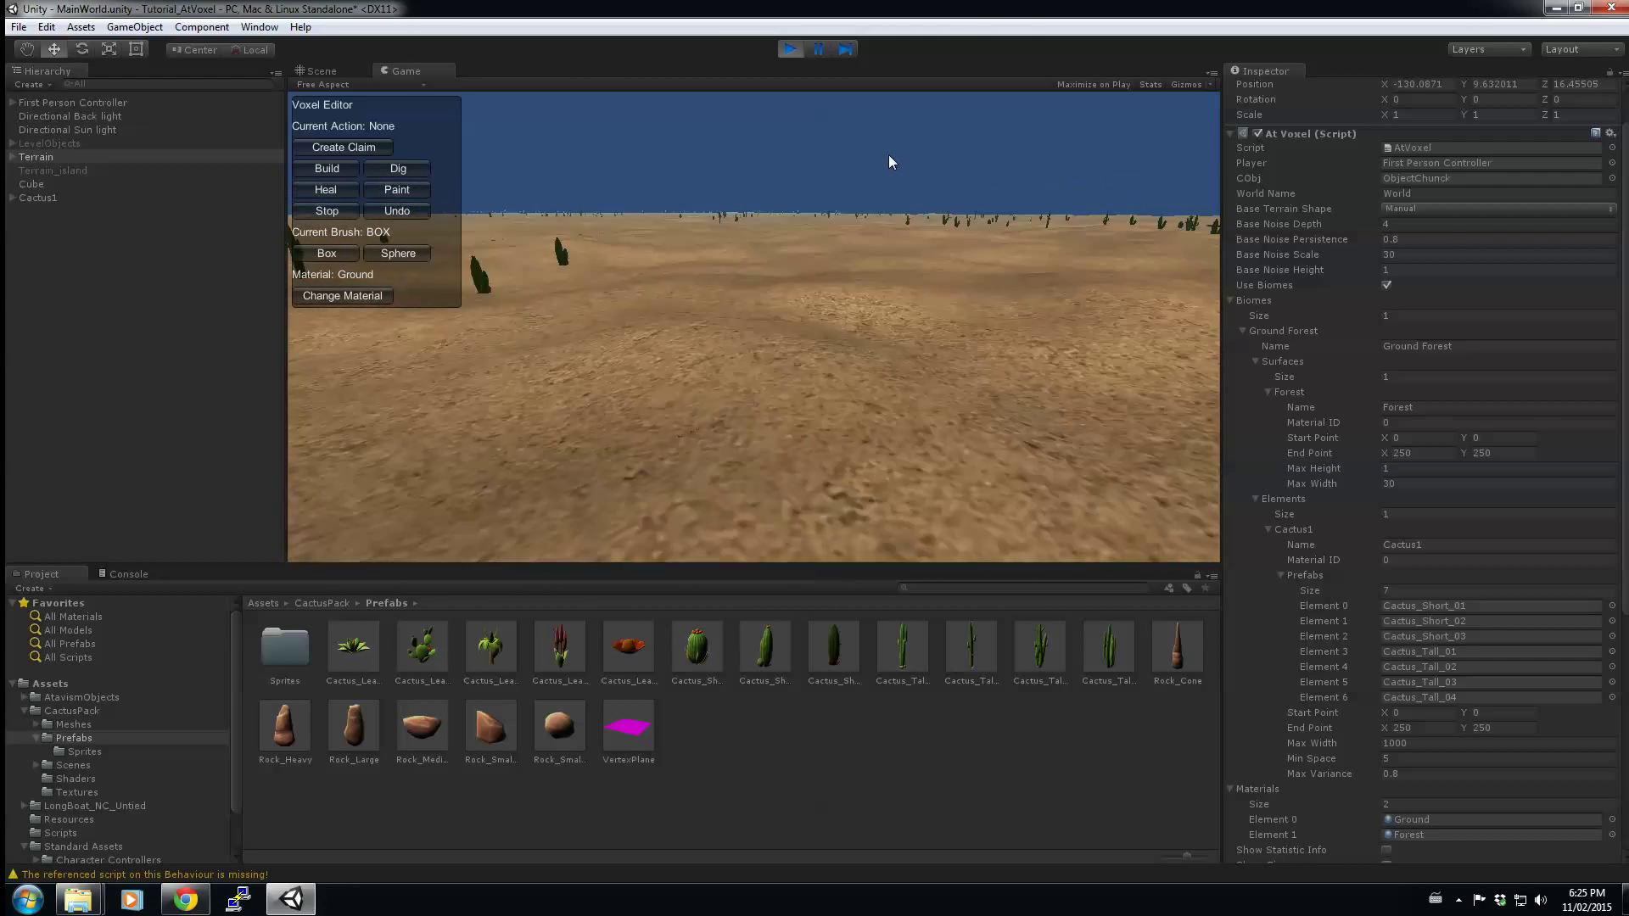
Exit play mode to return to the scene editor.
click(790, 49)
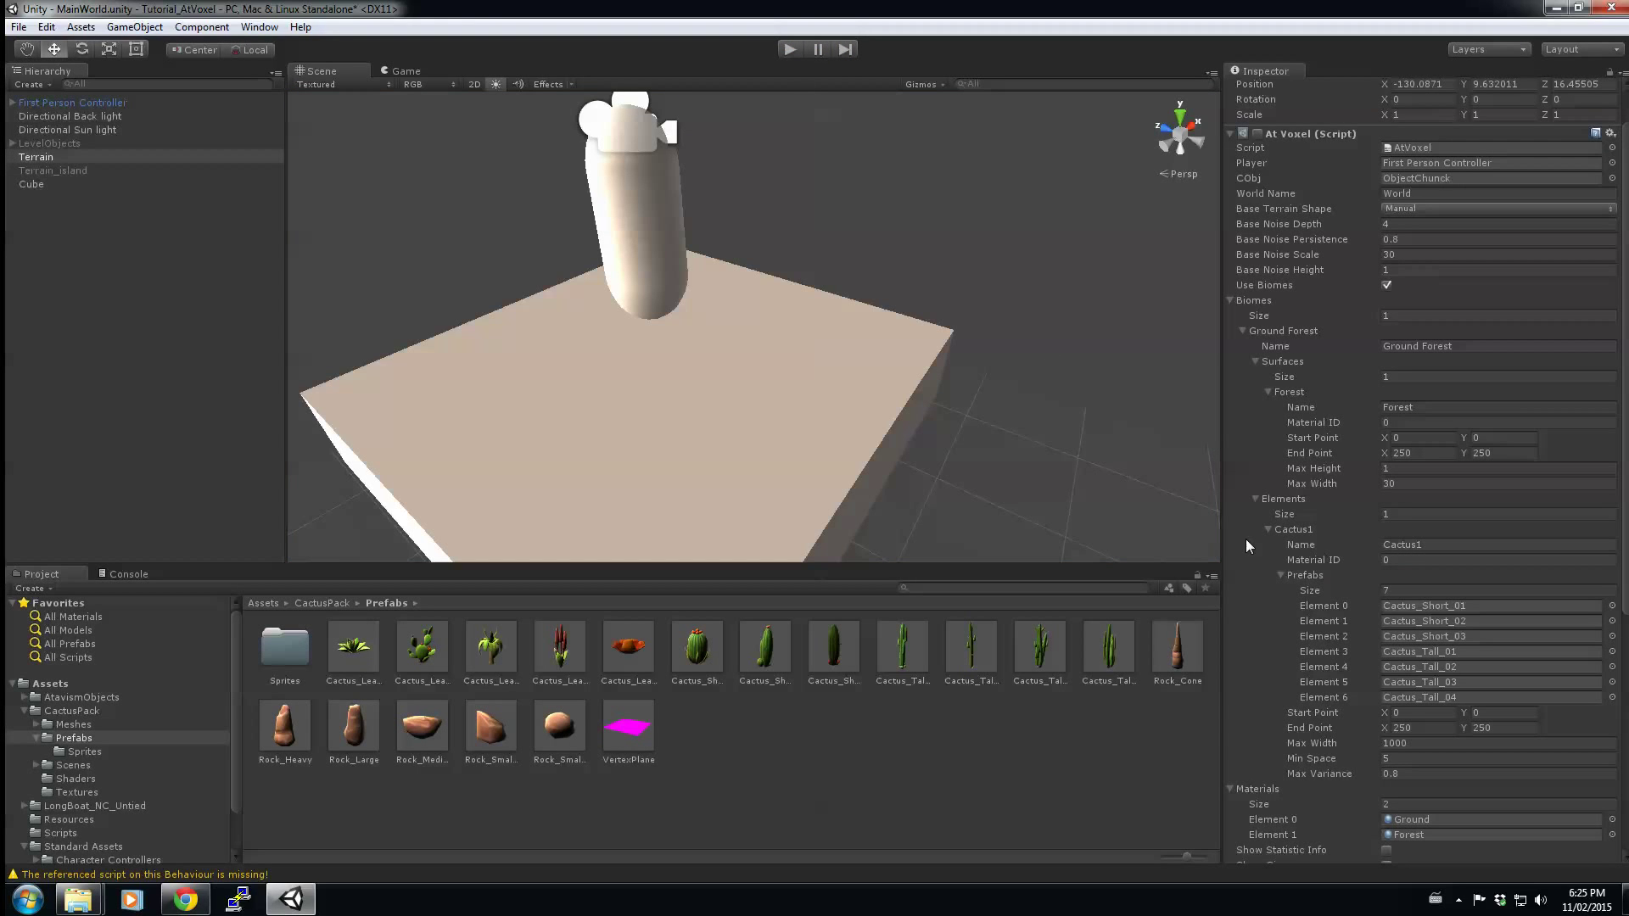
Raise the terrain element count to 2 and name the new element Rocks.
scroll(1245, 546, down, 1)
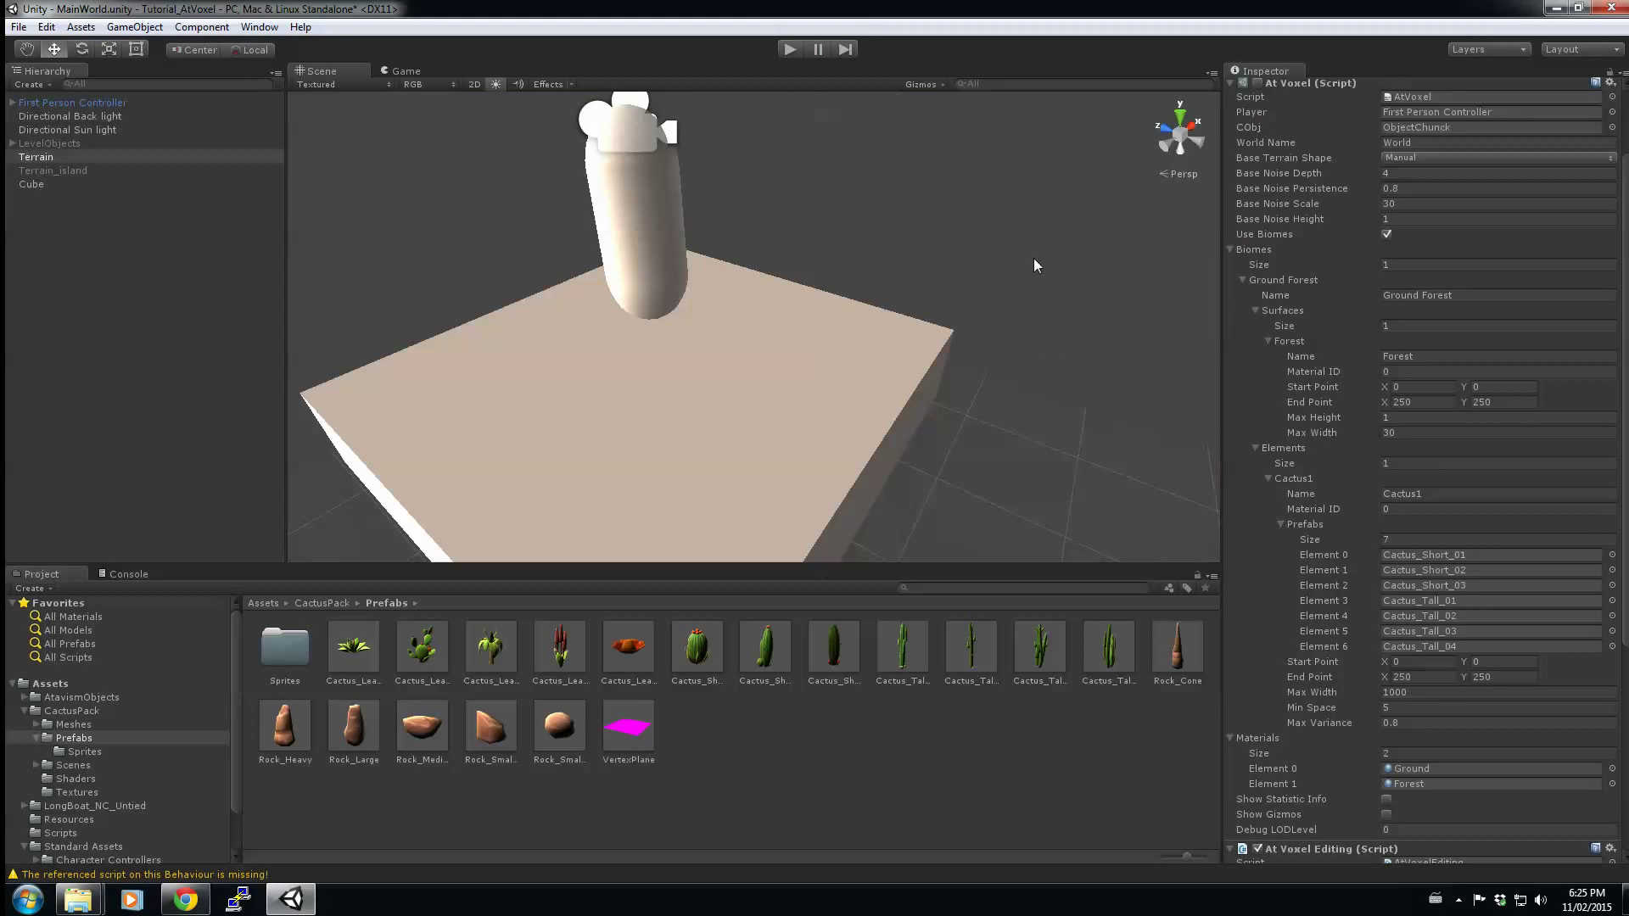
scroll(1035, 263, down, 5)
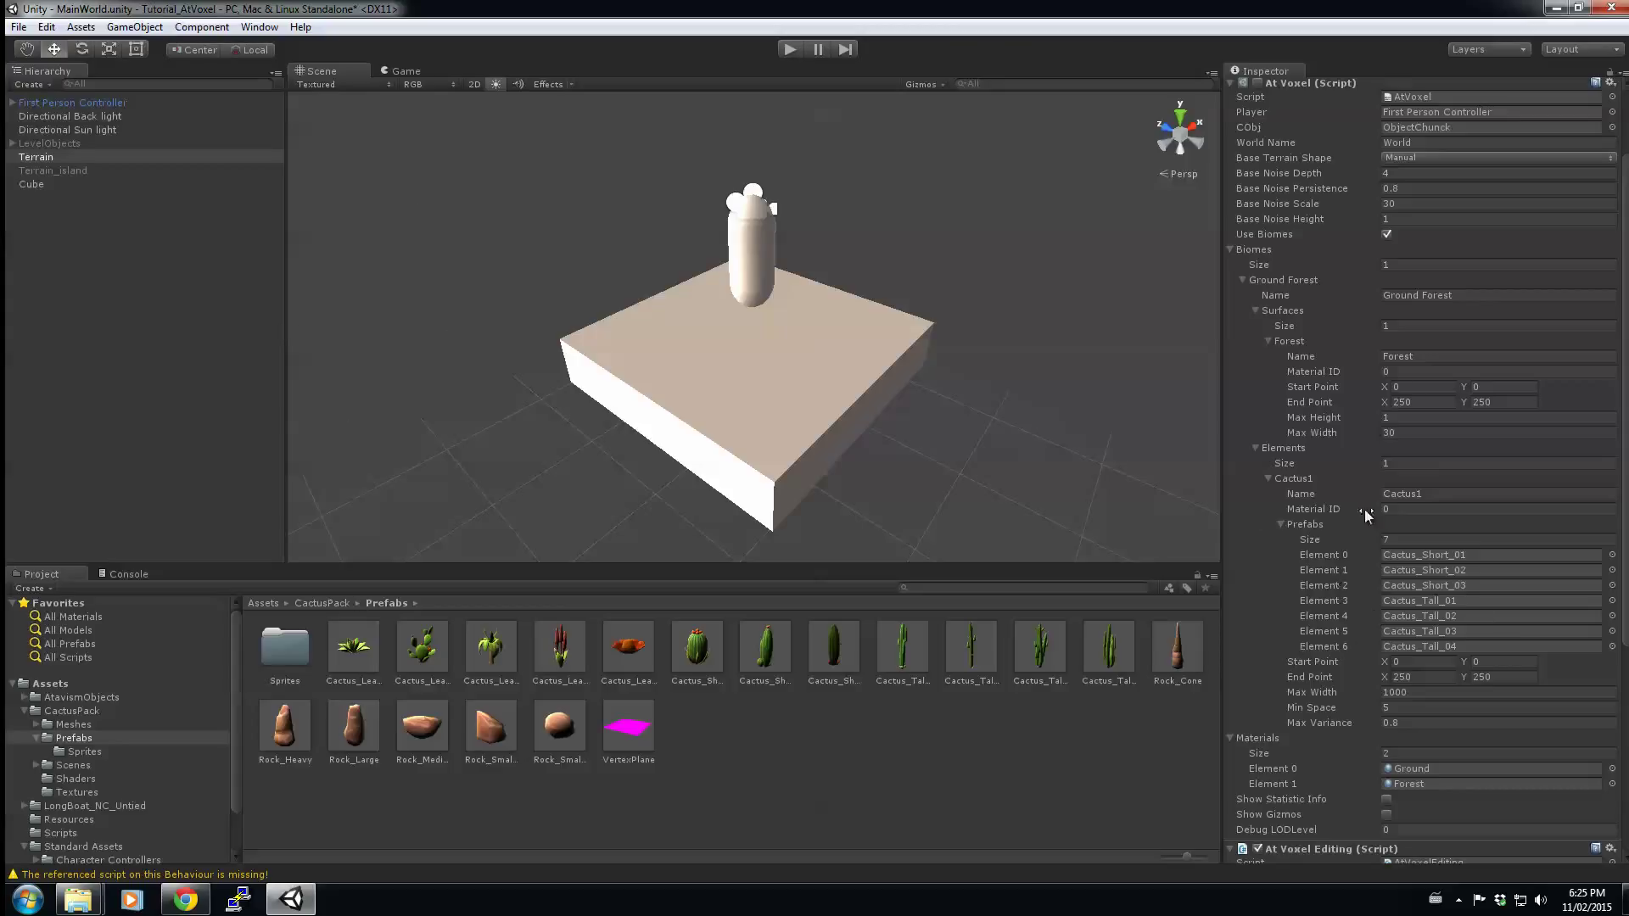
click(1400, 464)
key(Return)
scroll(1332, 458, down, 3)
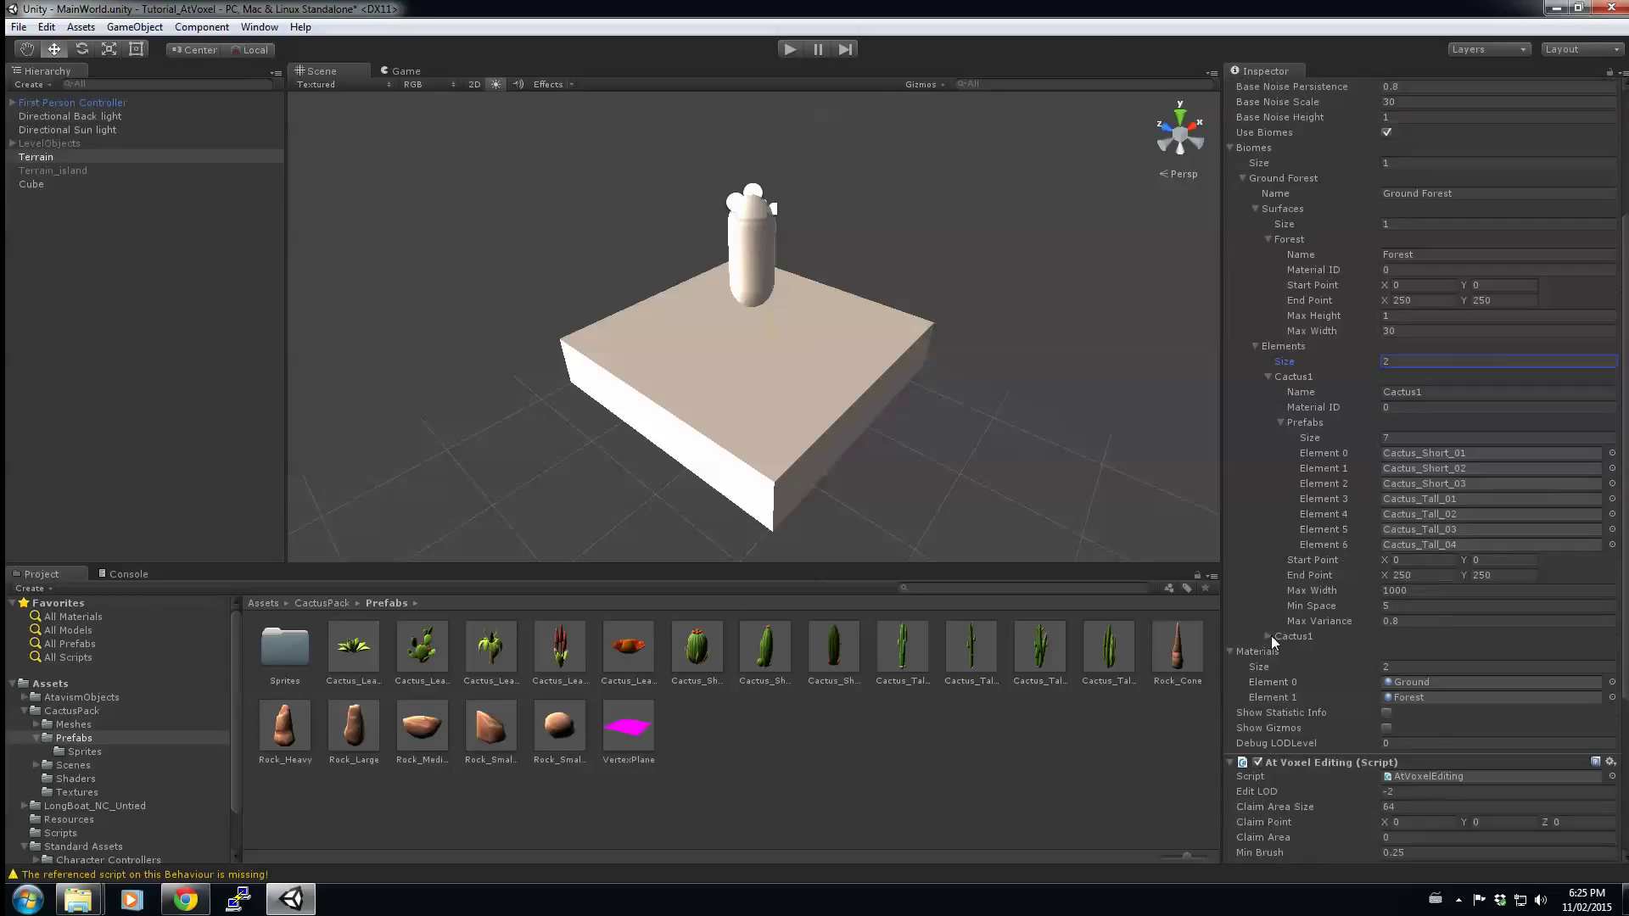
click(1268, 636)
click(1548, 652)
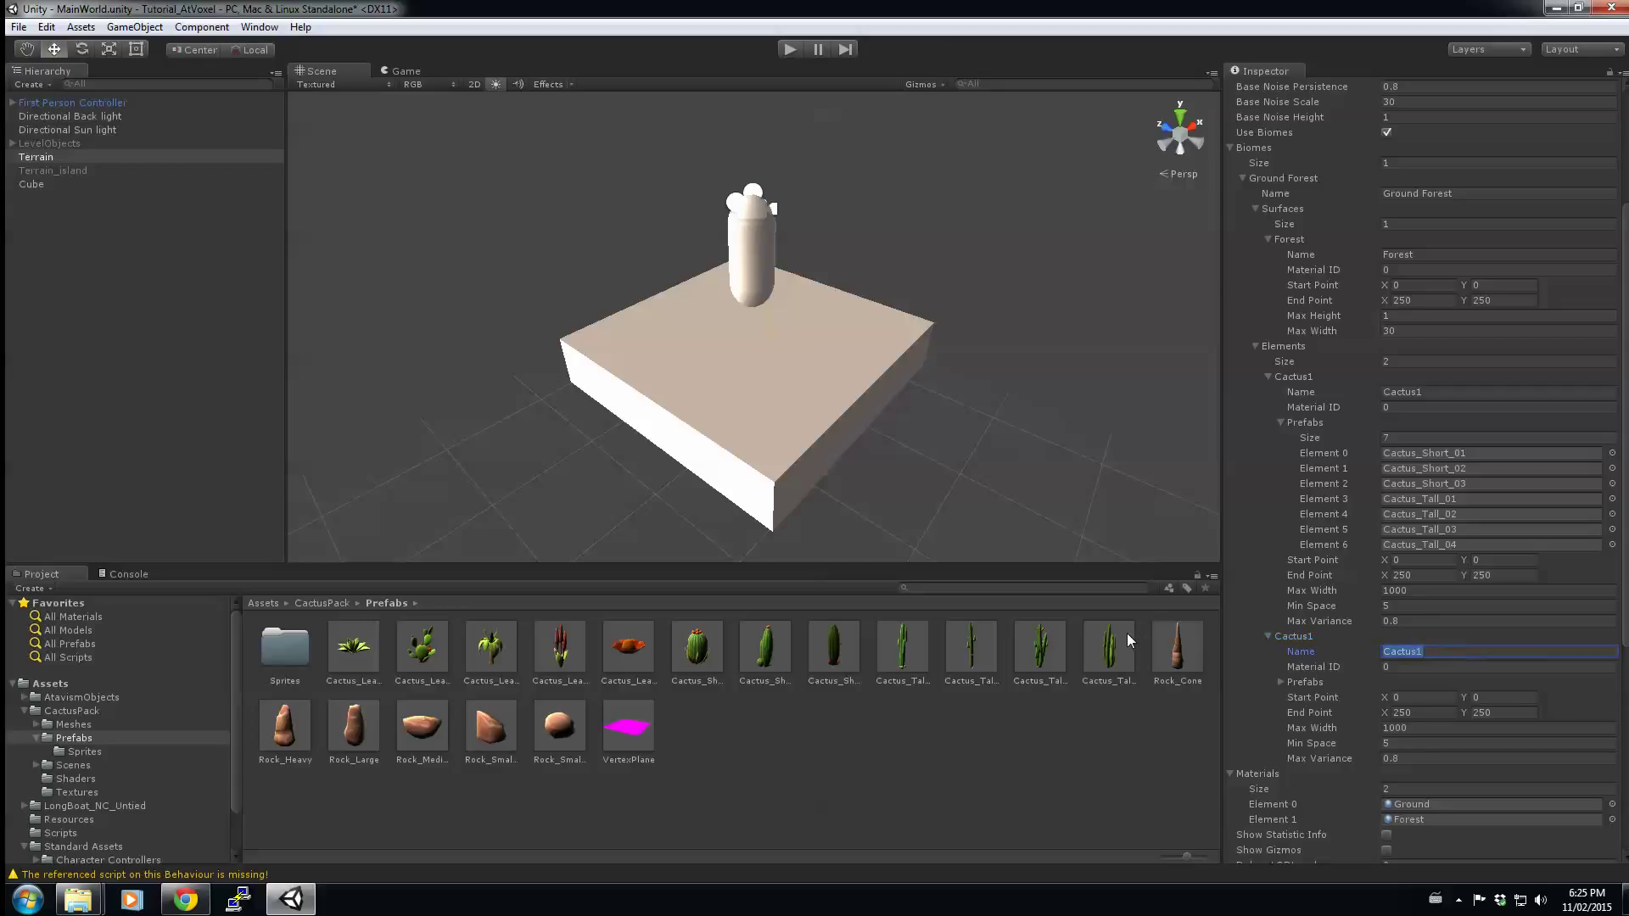
text(Rocks)
Give Rocks a min space of 8 and max variance of 1.
click(1407, 744)
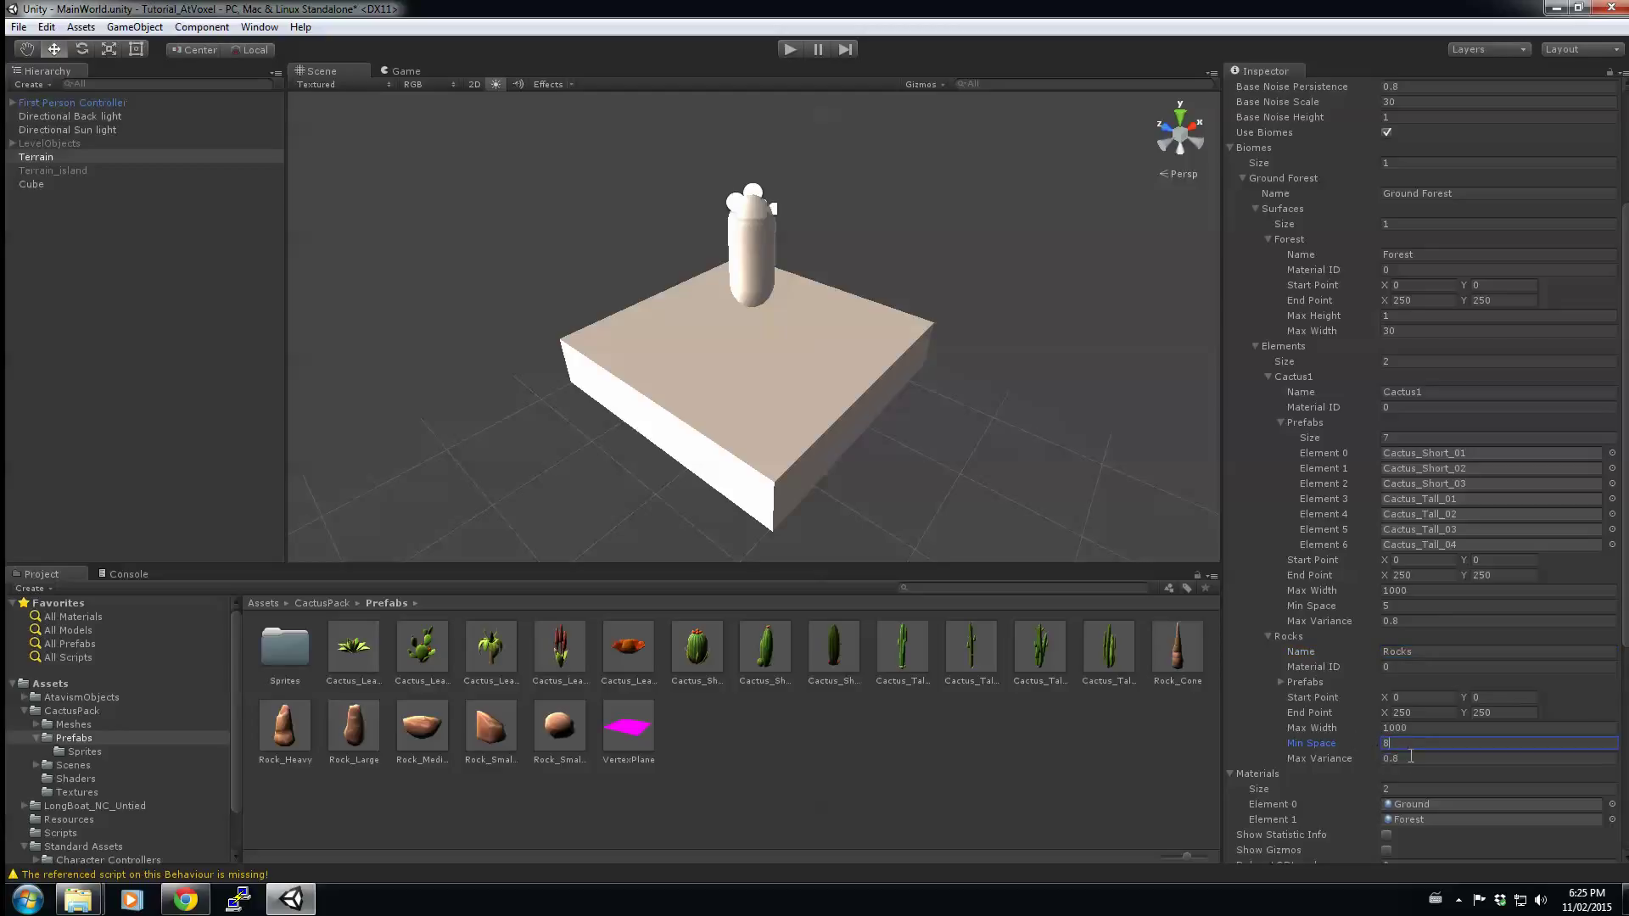
key(Tab)
text(1)
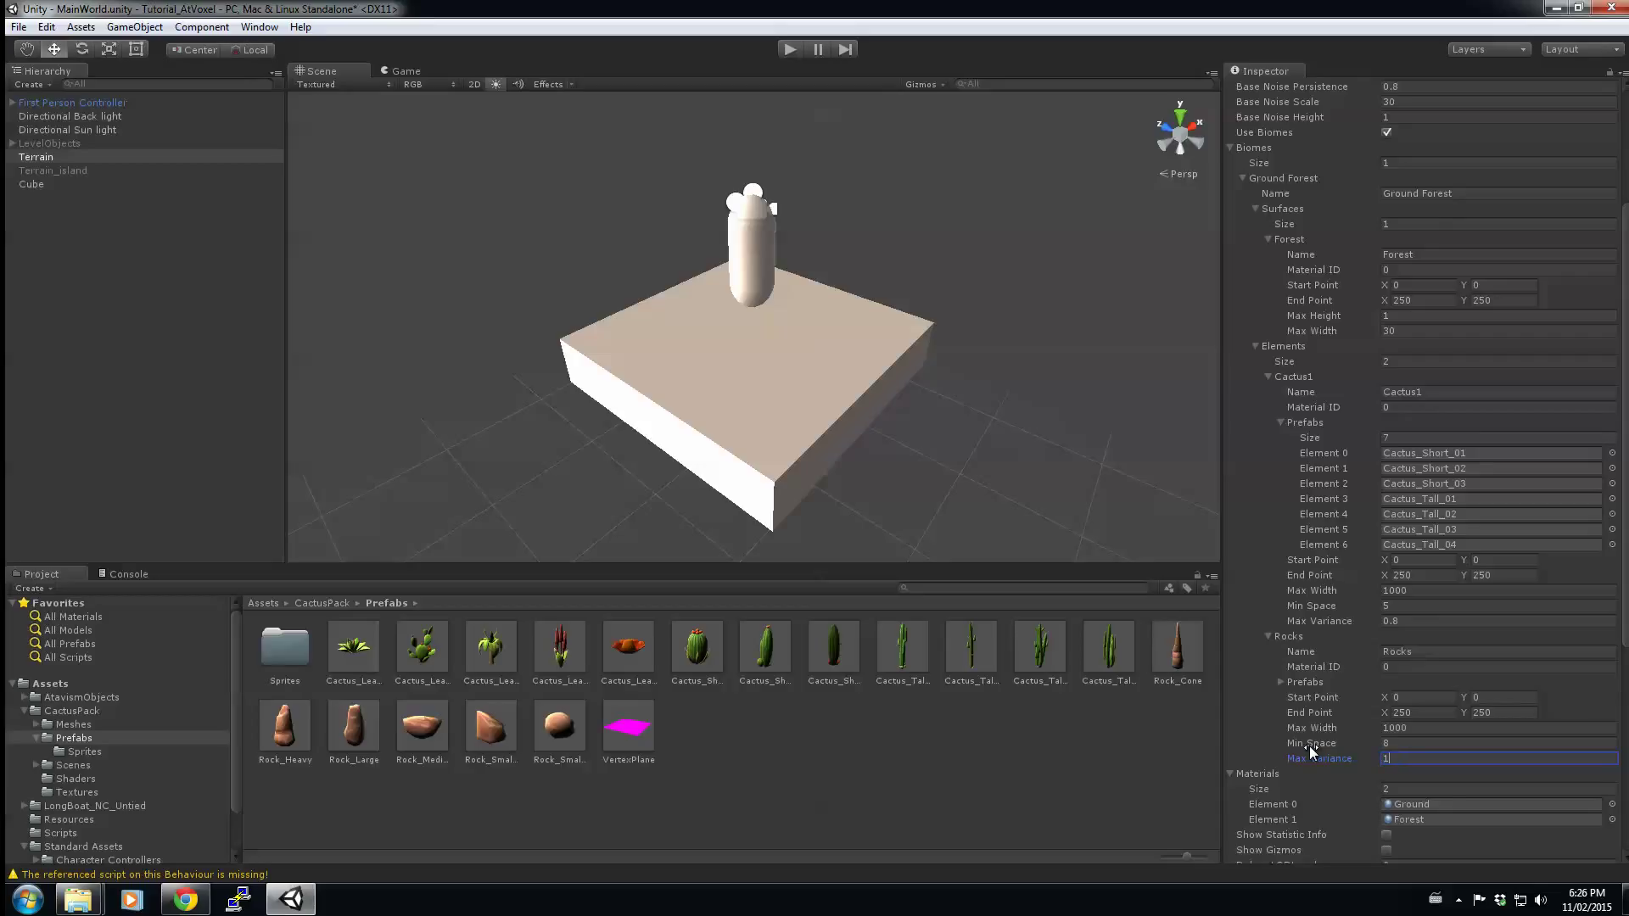
scroll(1352, 745, down, 2)
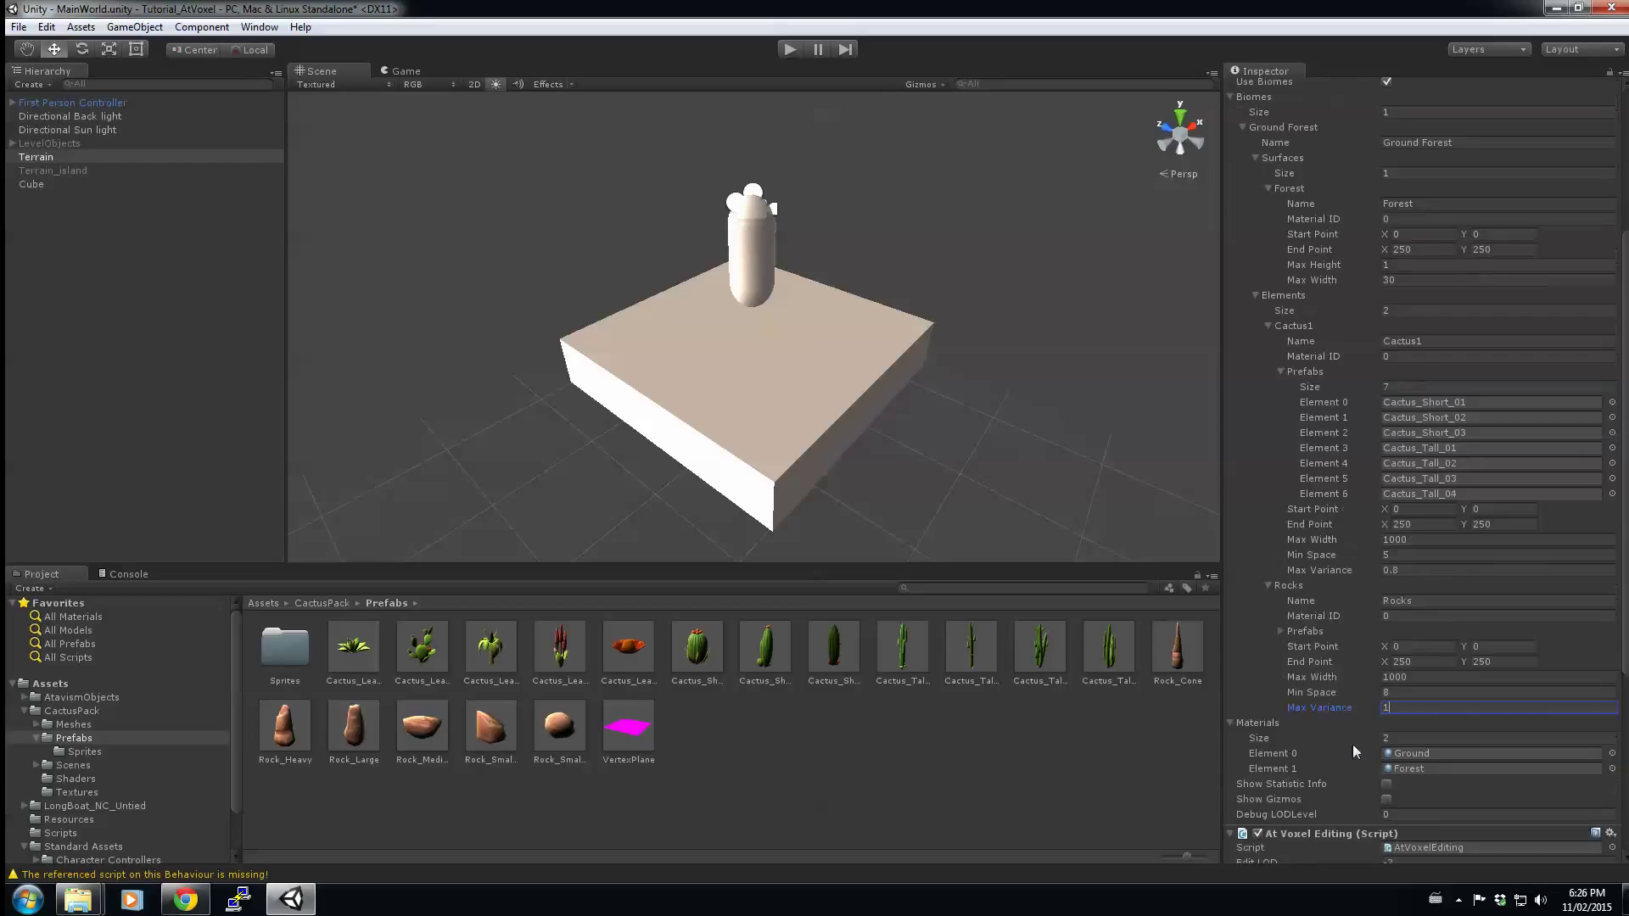
click(1282, 632)
click(1411, 648)
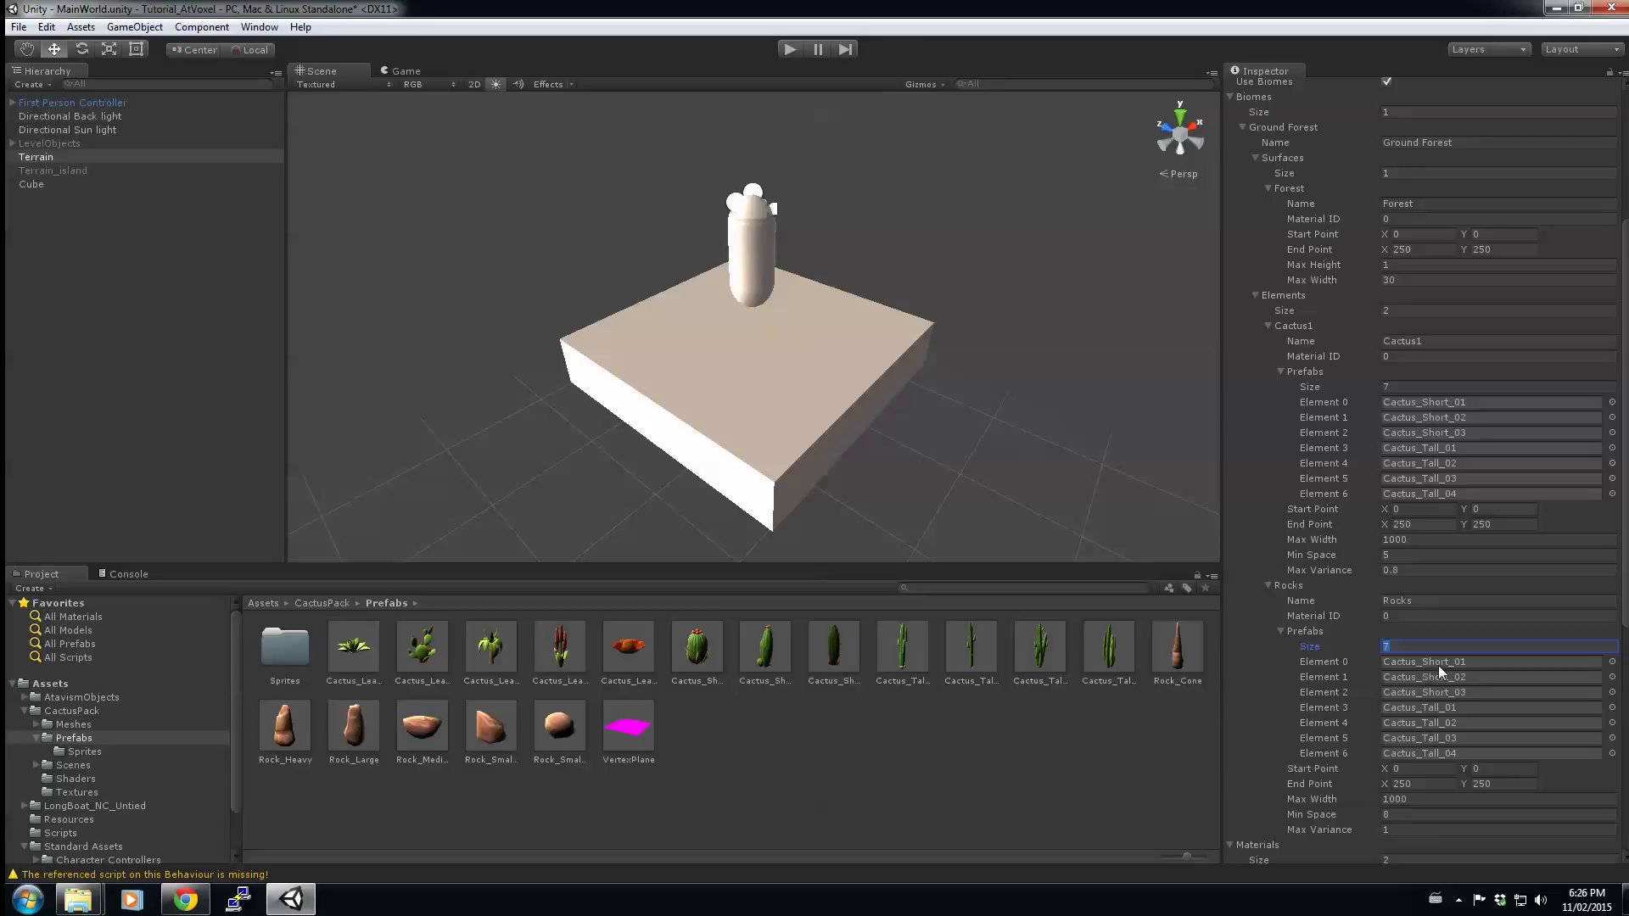
Reselect the Terrain and set the Rocks prefab list to six entries.
click(1137, 749)
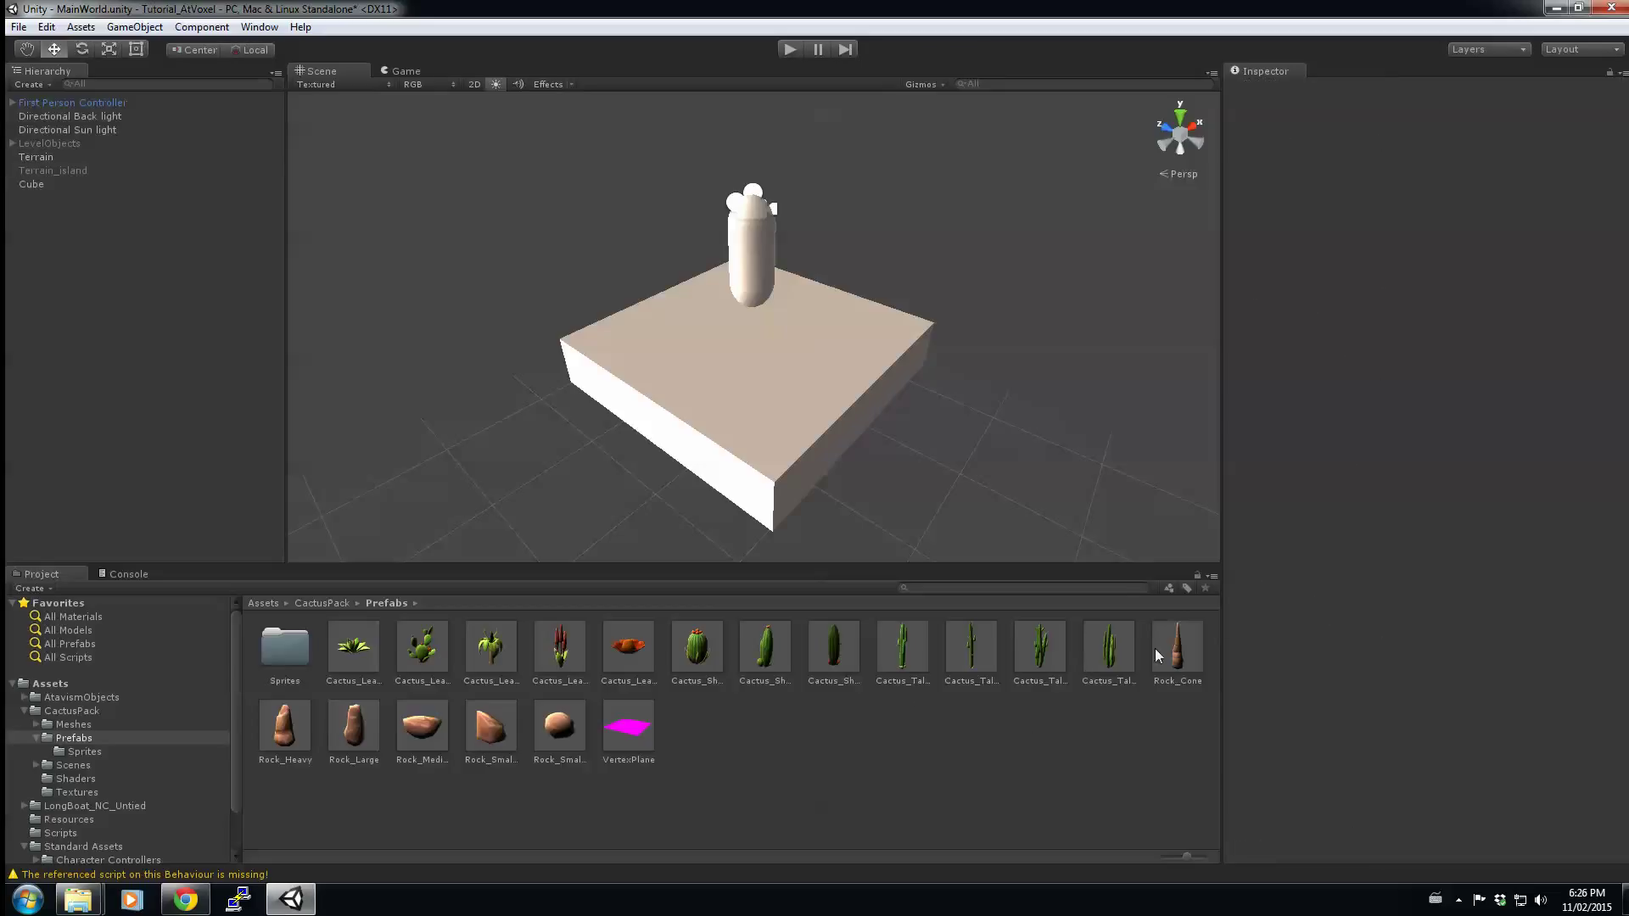
click(51, 159)
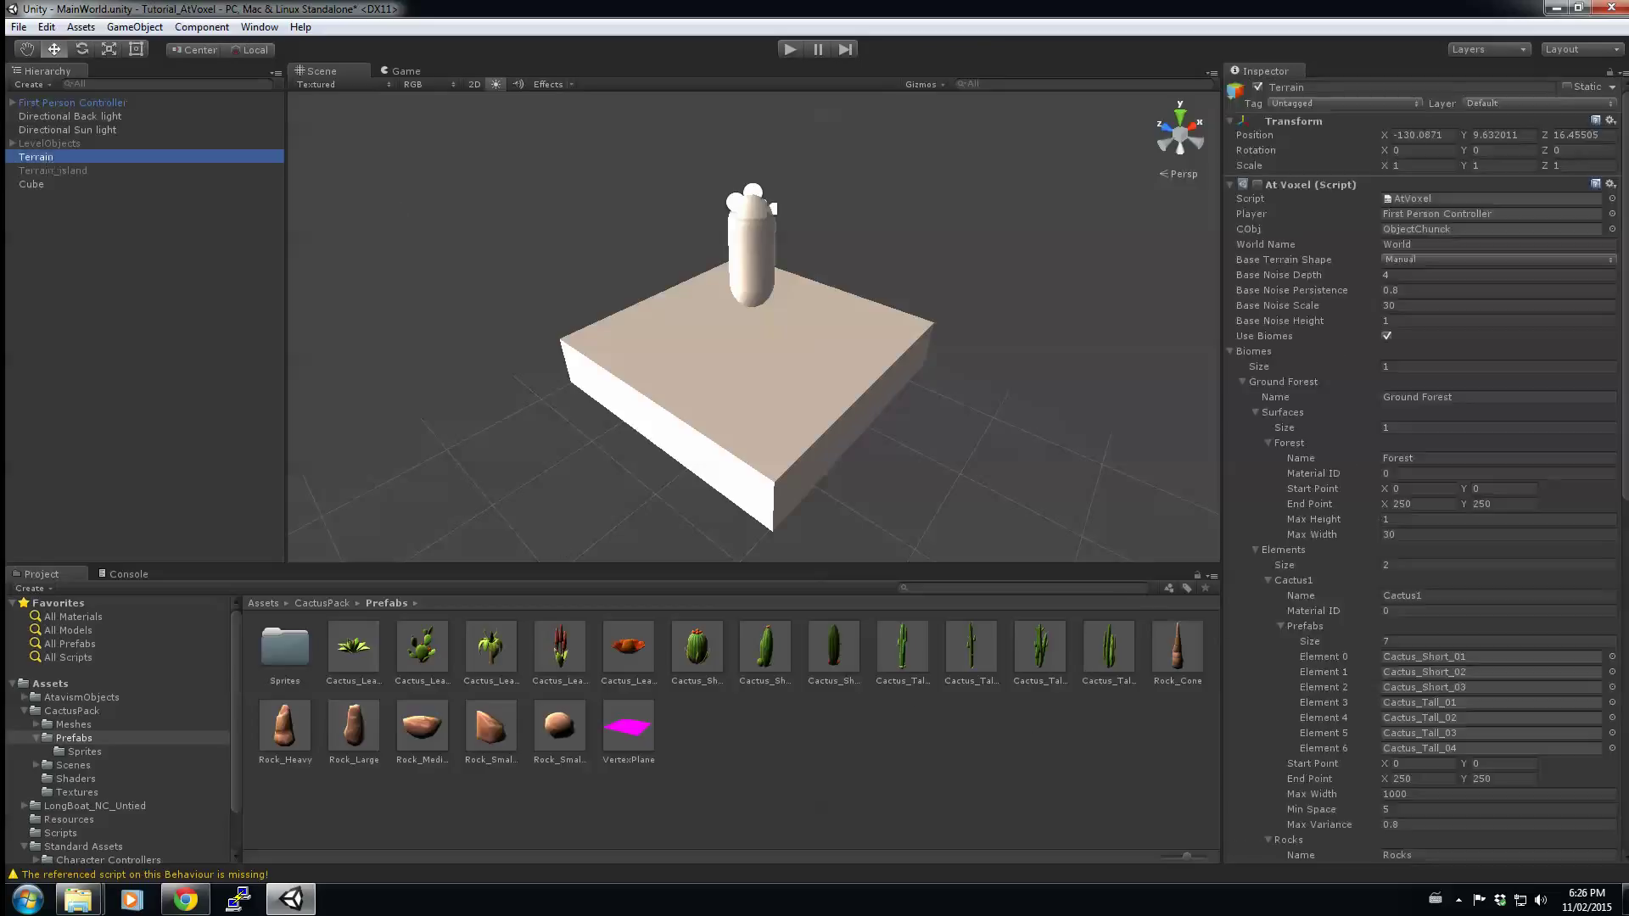
click(1410, 643)
scroll(1410, 643, down, 5)
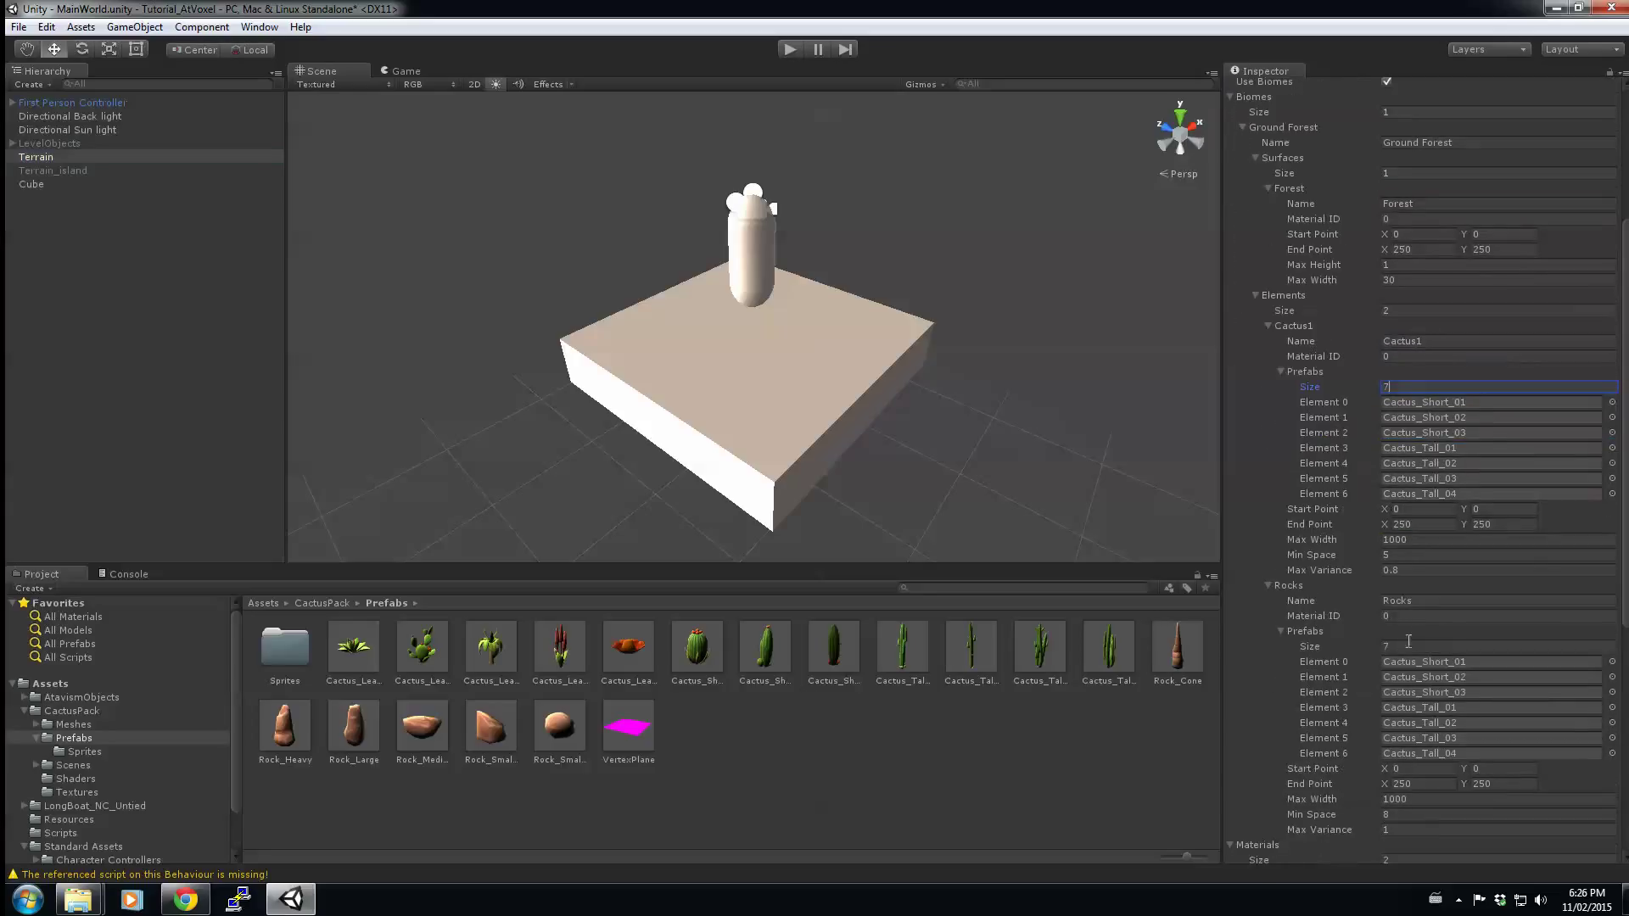
click(1357, 648)
text(6)
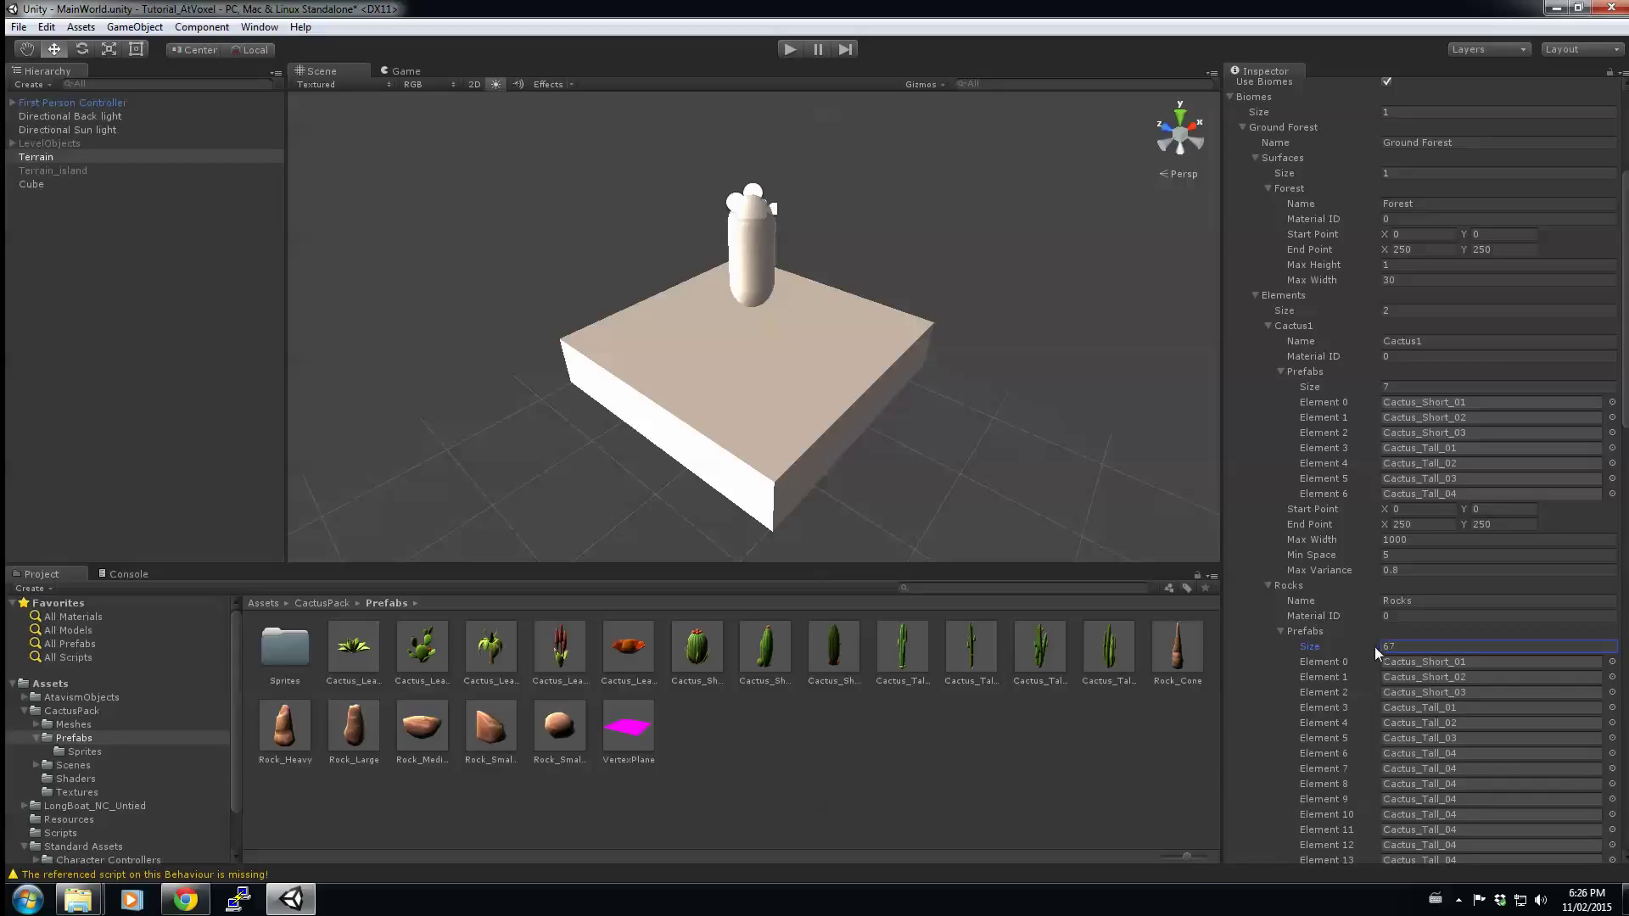
double_click(1412, 644)
key(Return)
Fill the Rocks slots with Rock_Cone, Rock_Heavy, Rock_Large, Rock_Medium, Rock_Small_01 and Rock_Small_02.
drag(1175, 649, 1442, 663)
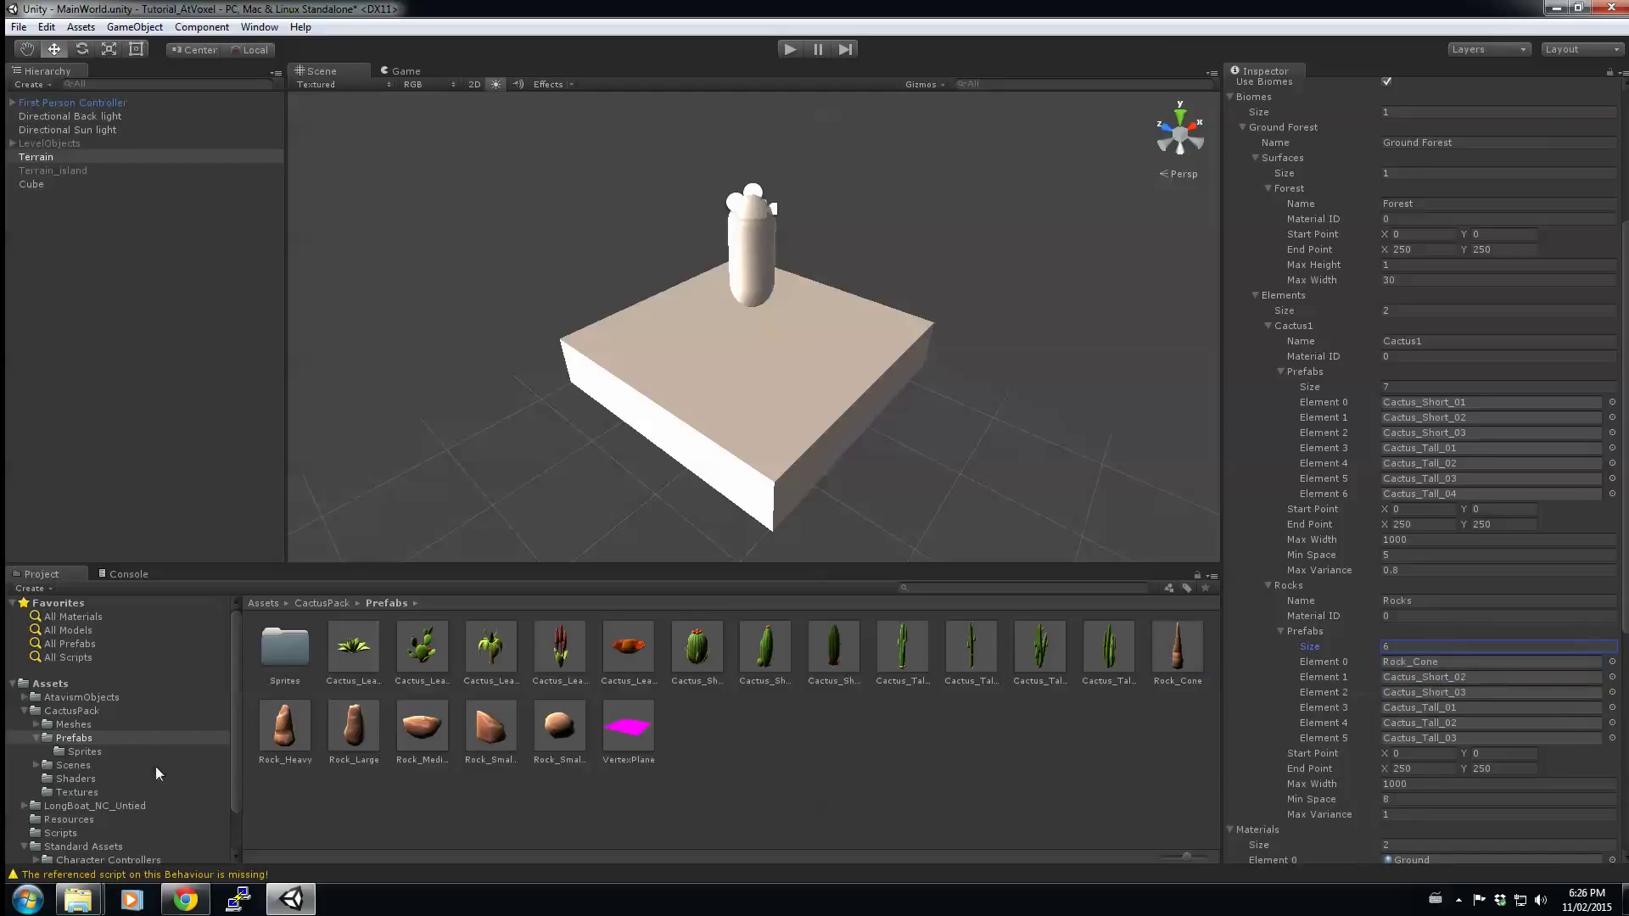
drag(264, 740, 1434, 677)
drag(350, 743, 1466, 694)
drag(441, 738, 1382, 715)
drag(500, 732, 1420, 725)
drag(546, 721, 1392, 738)
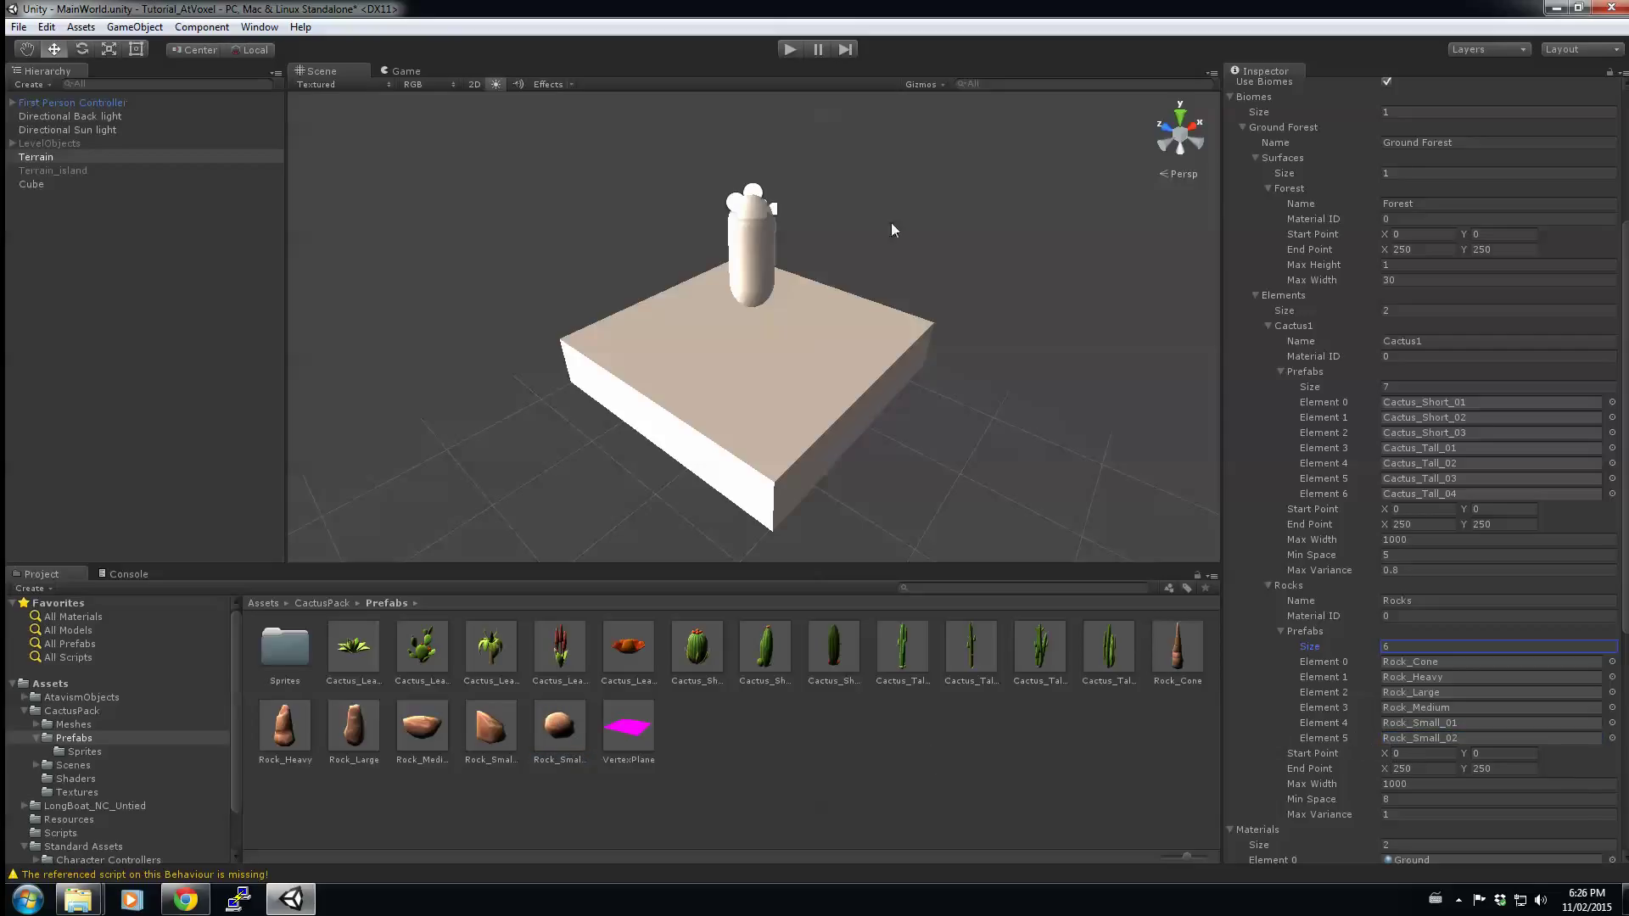
click(790, 48)
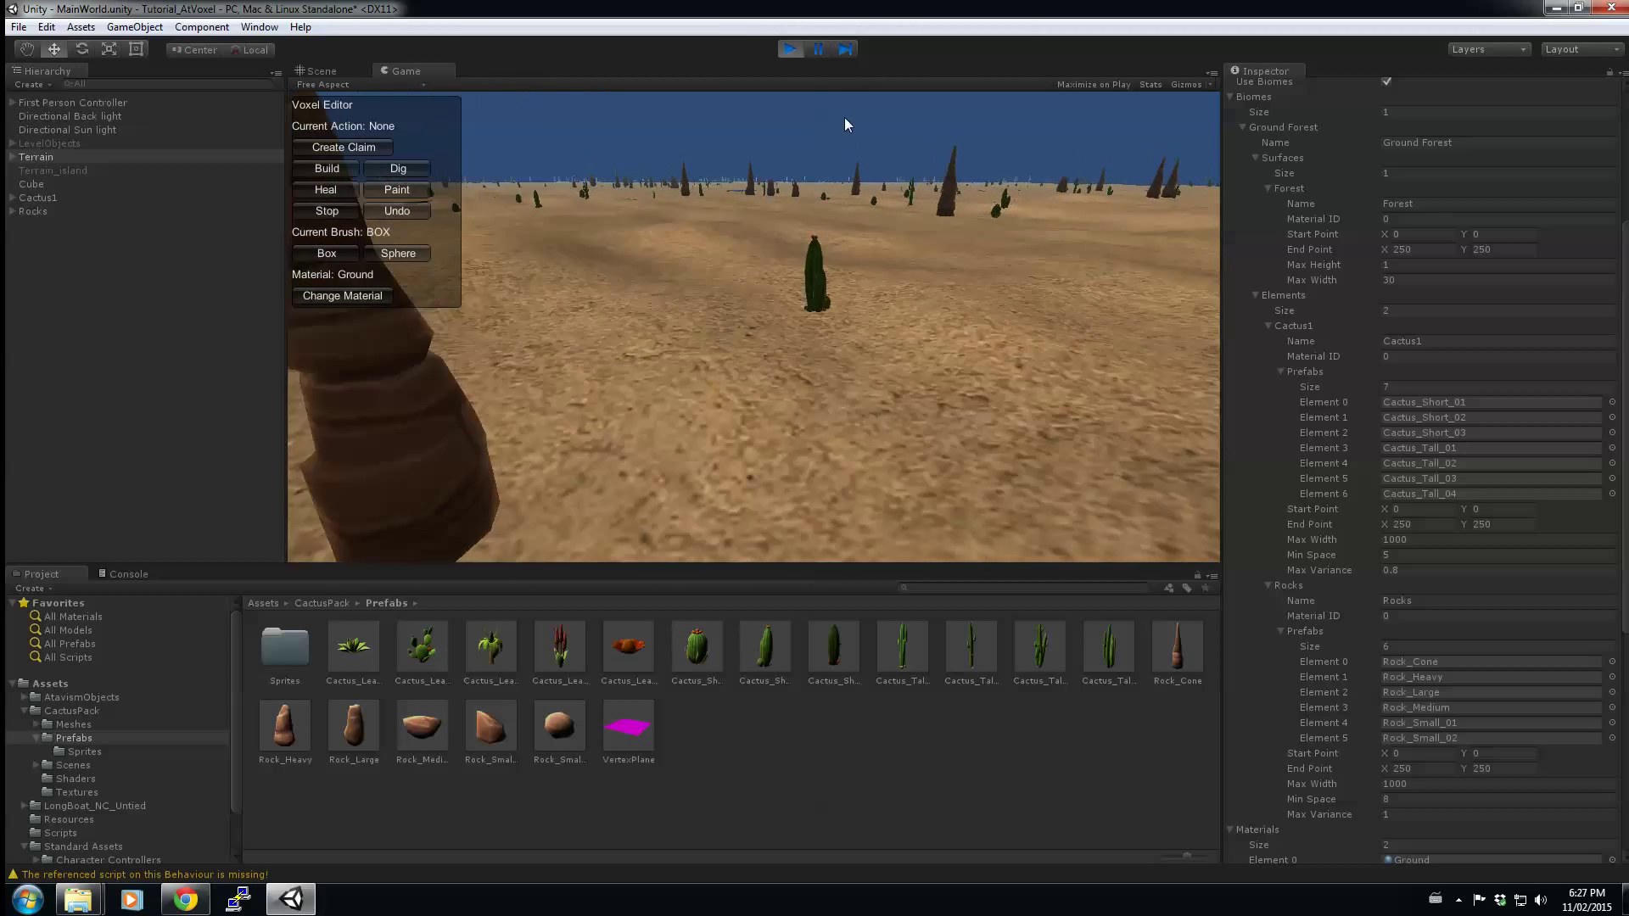
Stop the game and increase the terrain elements to three.
click(791, 50)
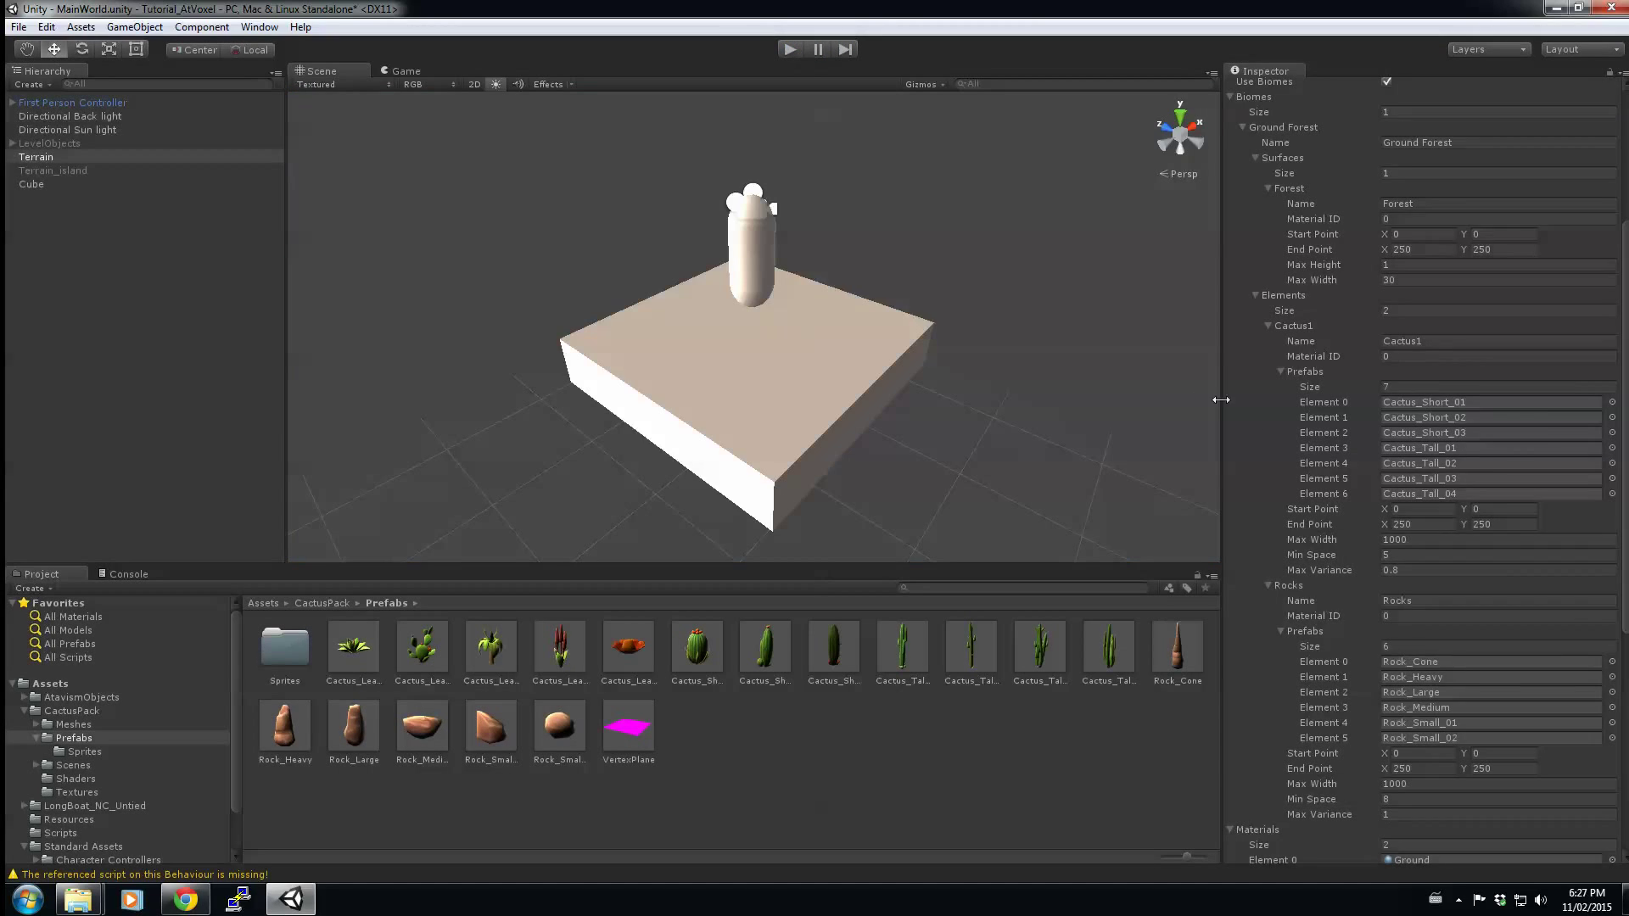
scroll(1255, 424, down, 3)
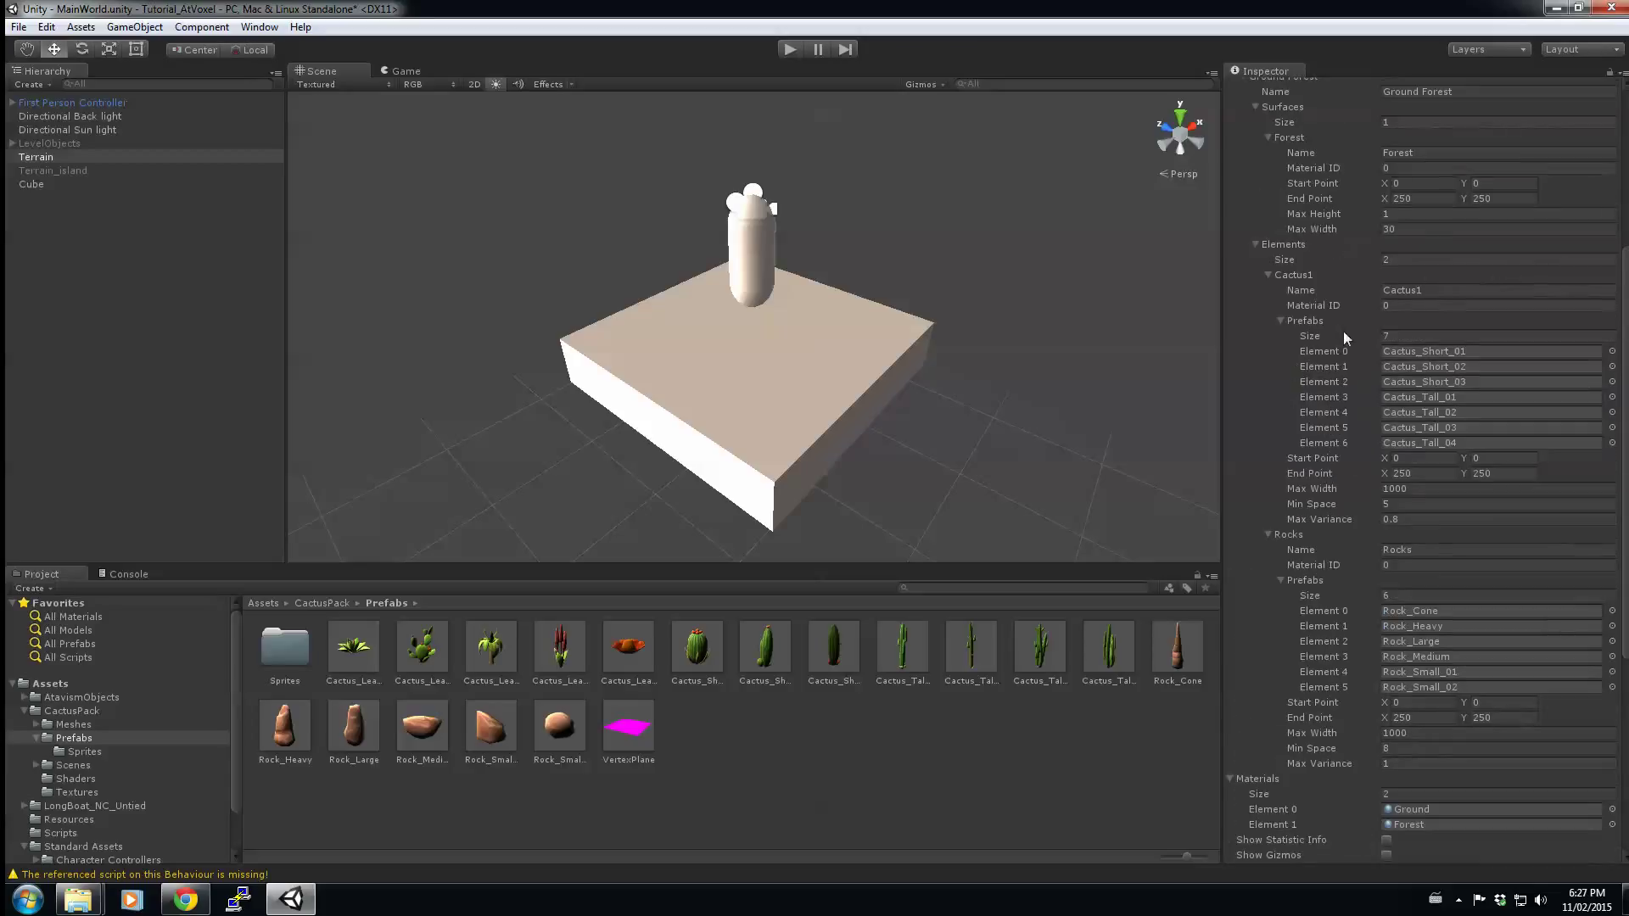
click(1413, 258)
text(3)
key(Return)
scroll(1428, 457, down, 5)
scroll(1432, 475, up, 4)
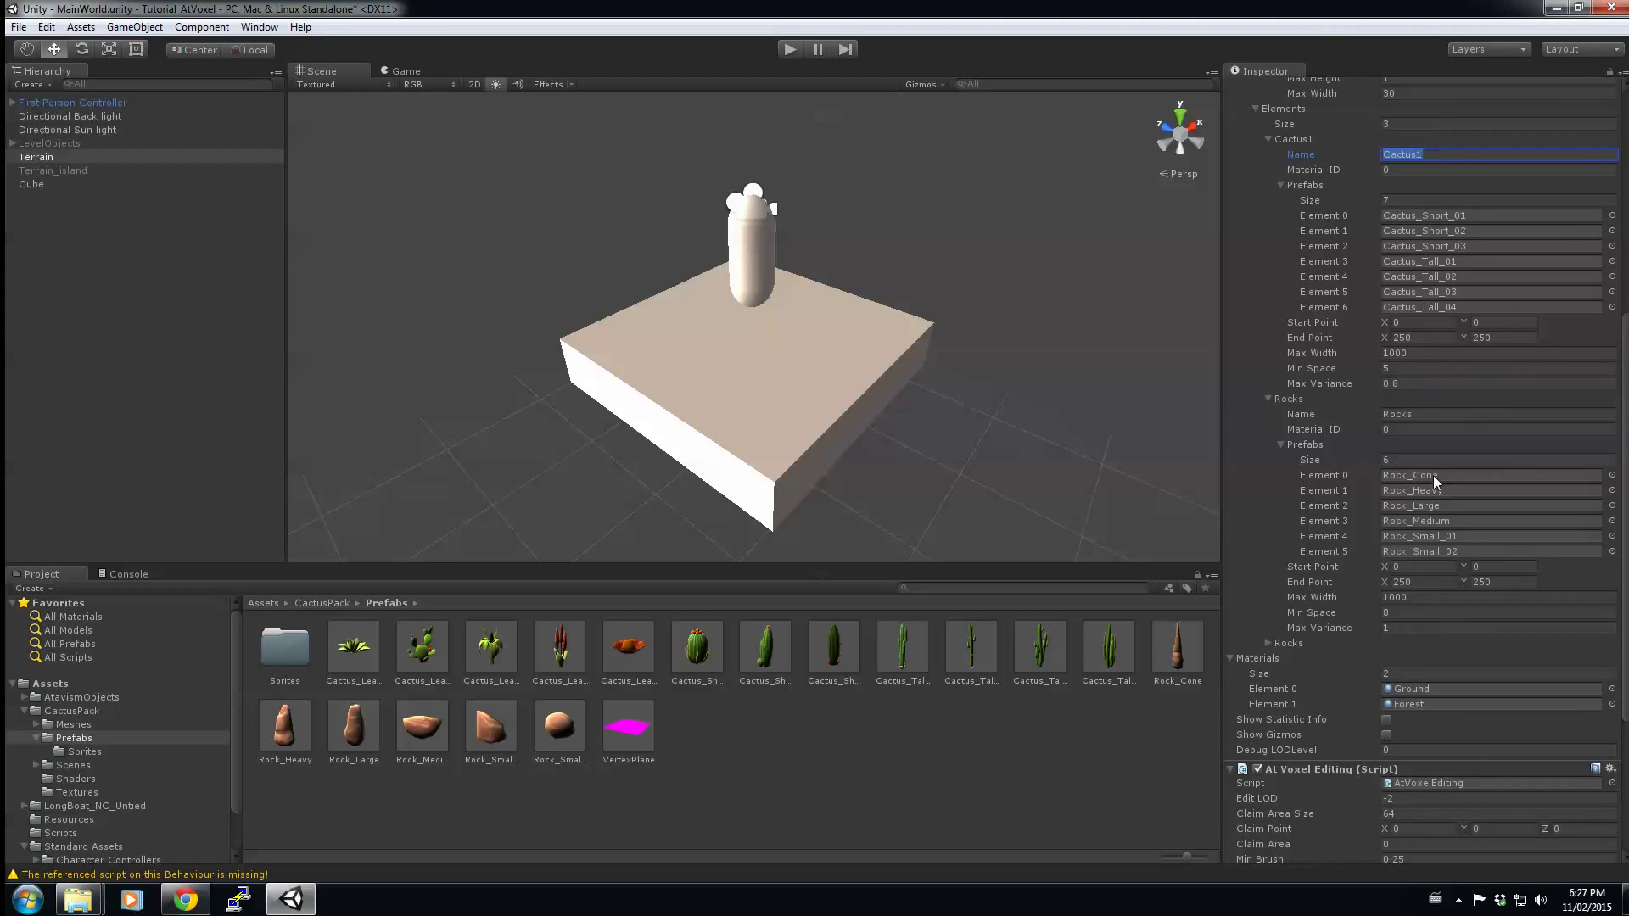
scroll(1434, 475, down, 4)
Name the third element CactusLeaves with min space 3 and max variance 0.2.
click(1267, 388)
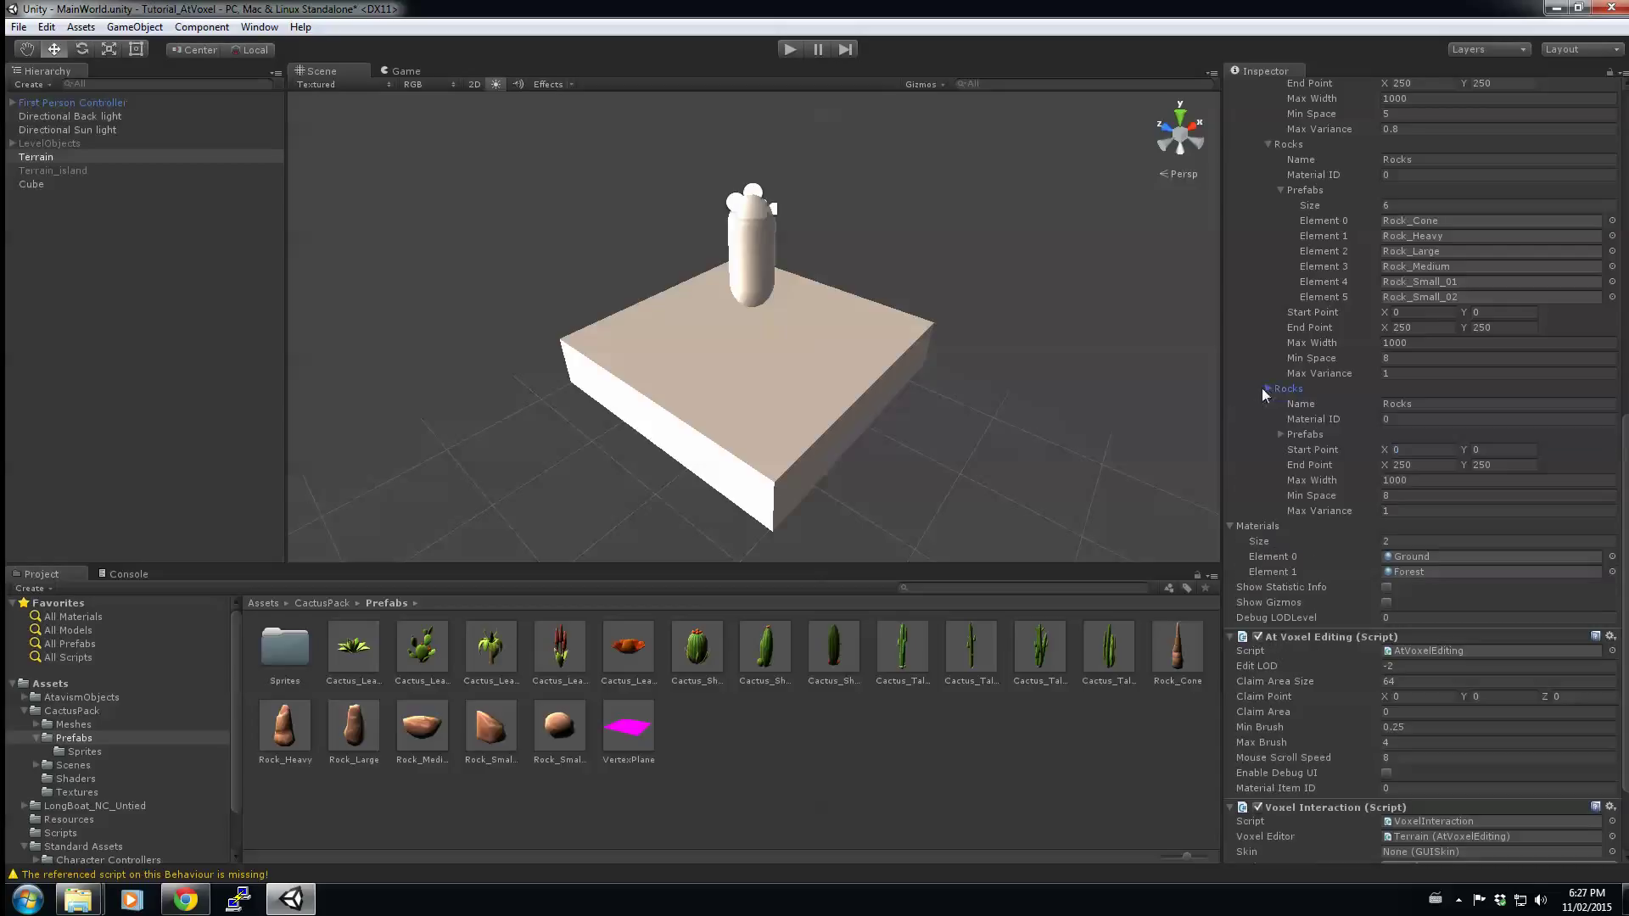
click(1385, 404)
text(CactusLeaves)
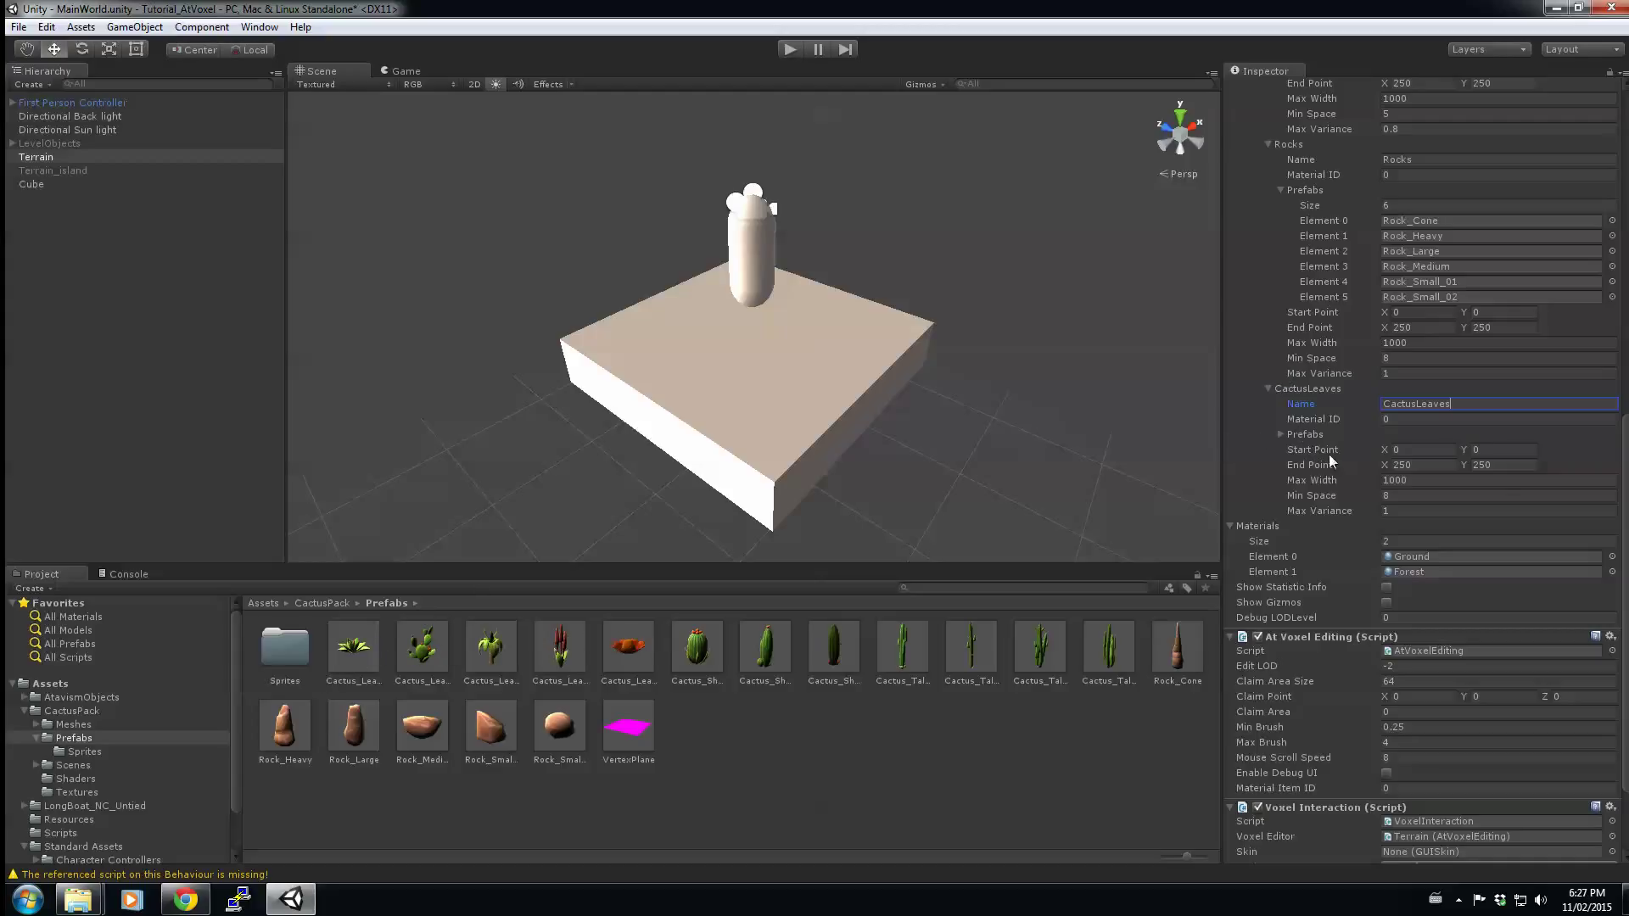
click(1416, 495)
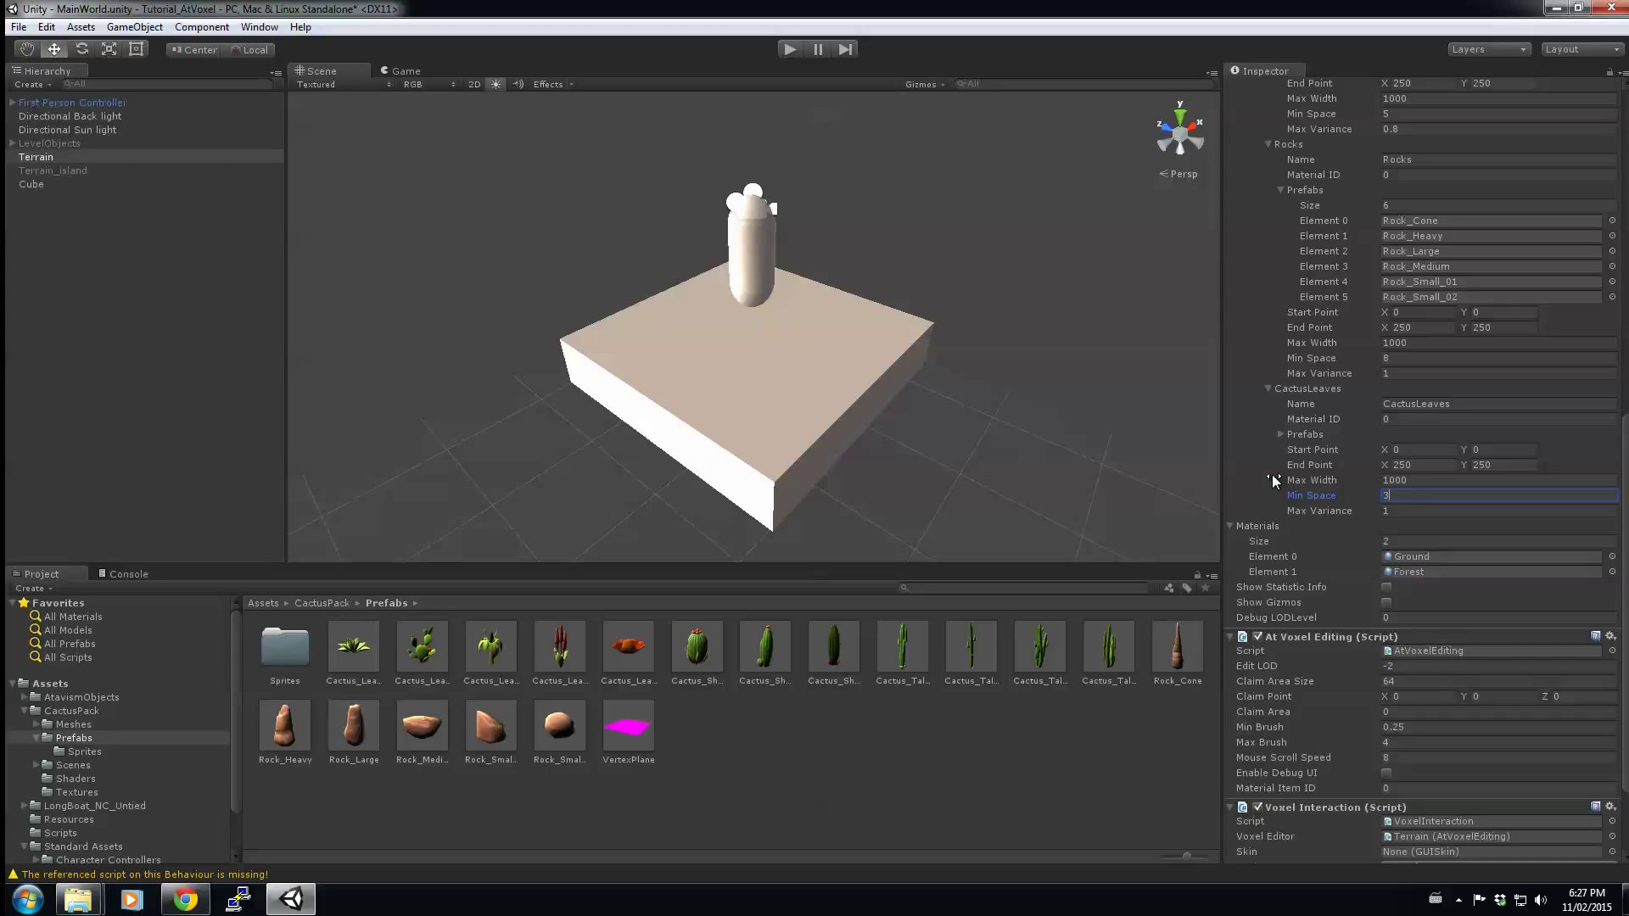
click(1407, 510)
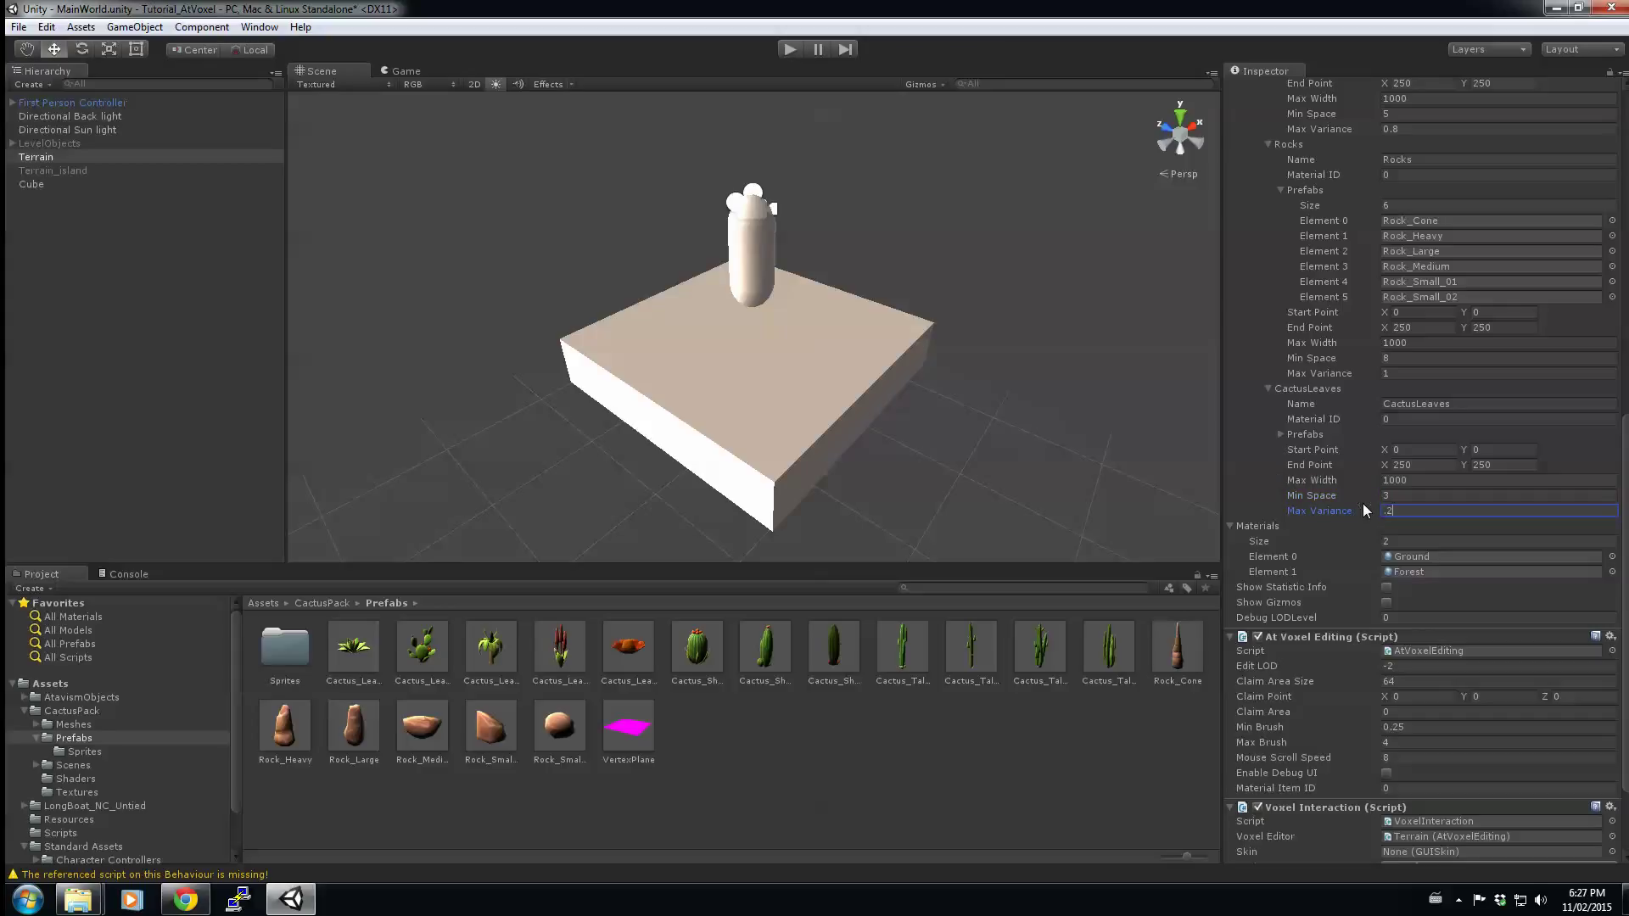
Give CactusLeaves five prefab slots holding Cactus_Leafy_01 through Cactus_Leafy_05.
click(1281, 434)
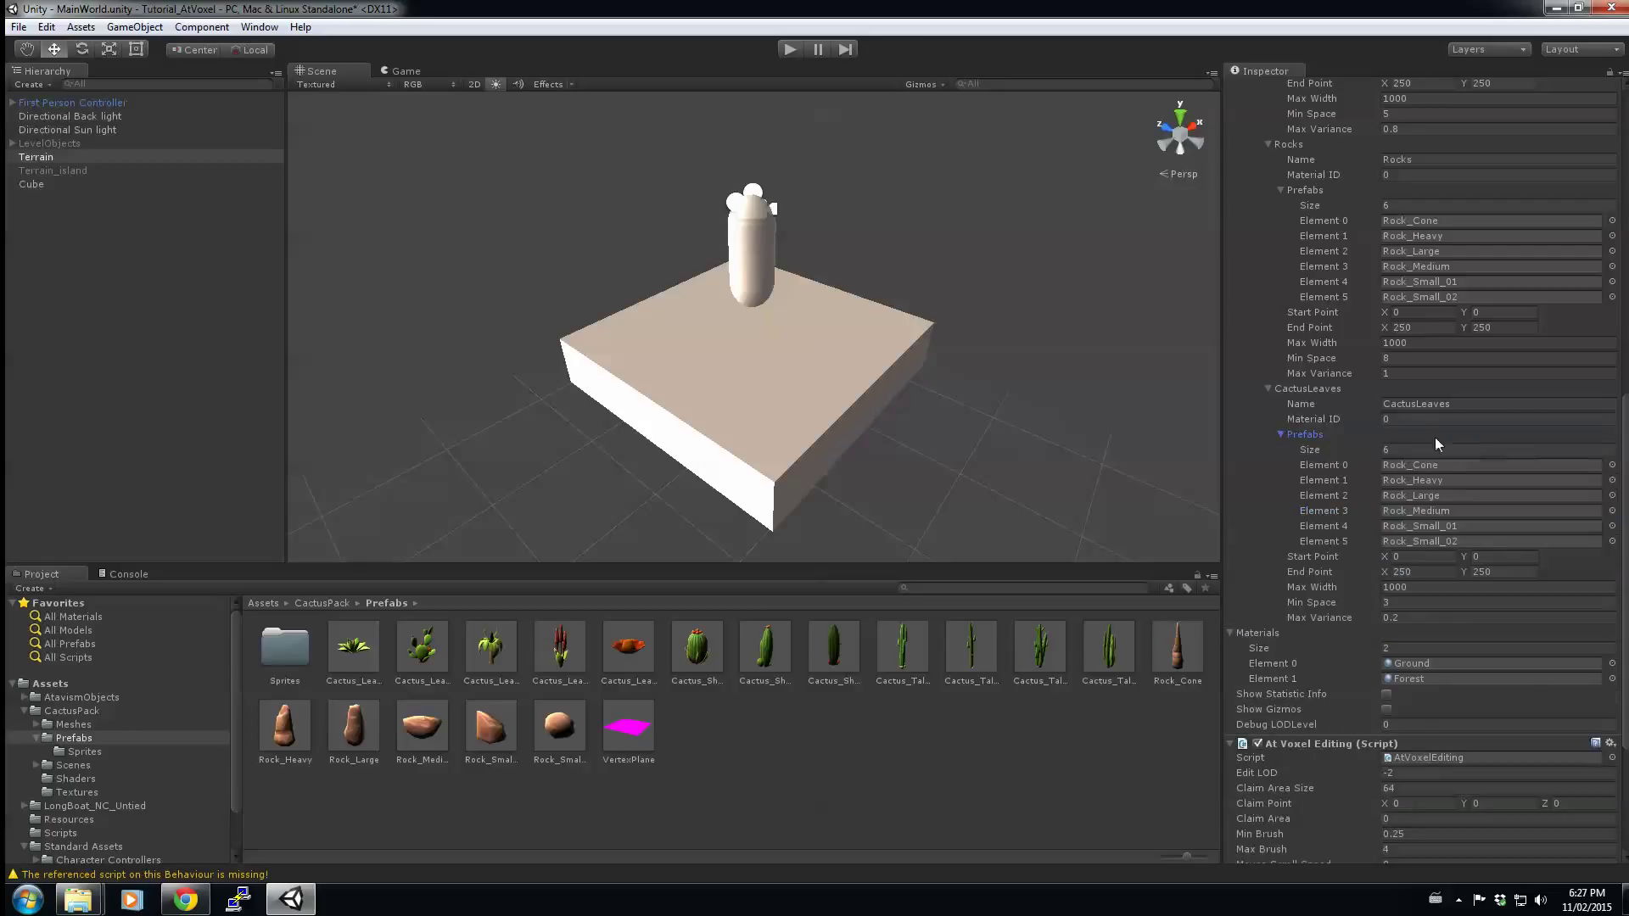
click(1422, 446)
text(5)
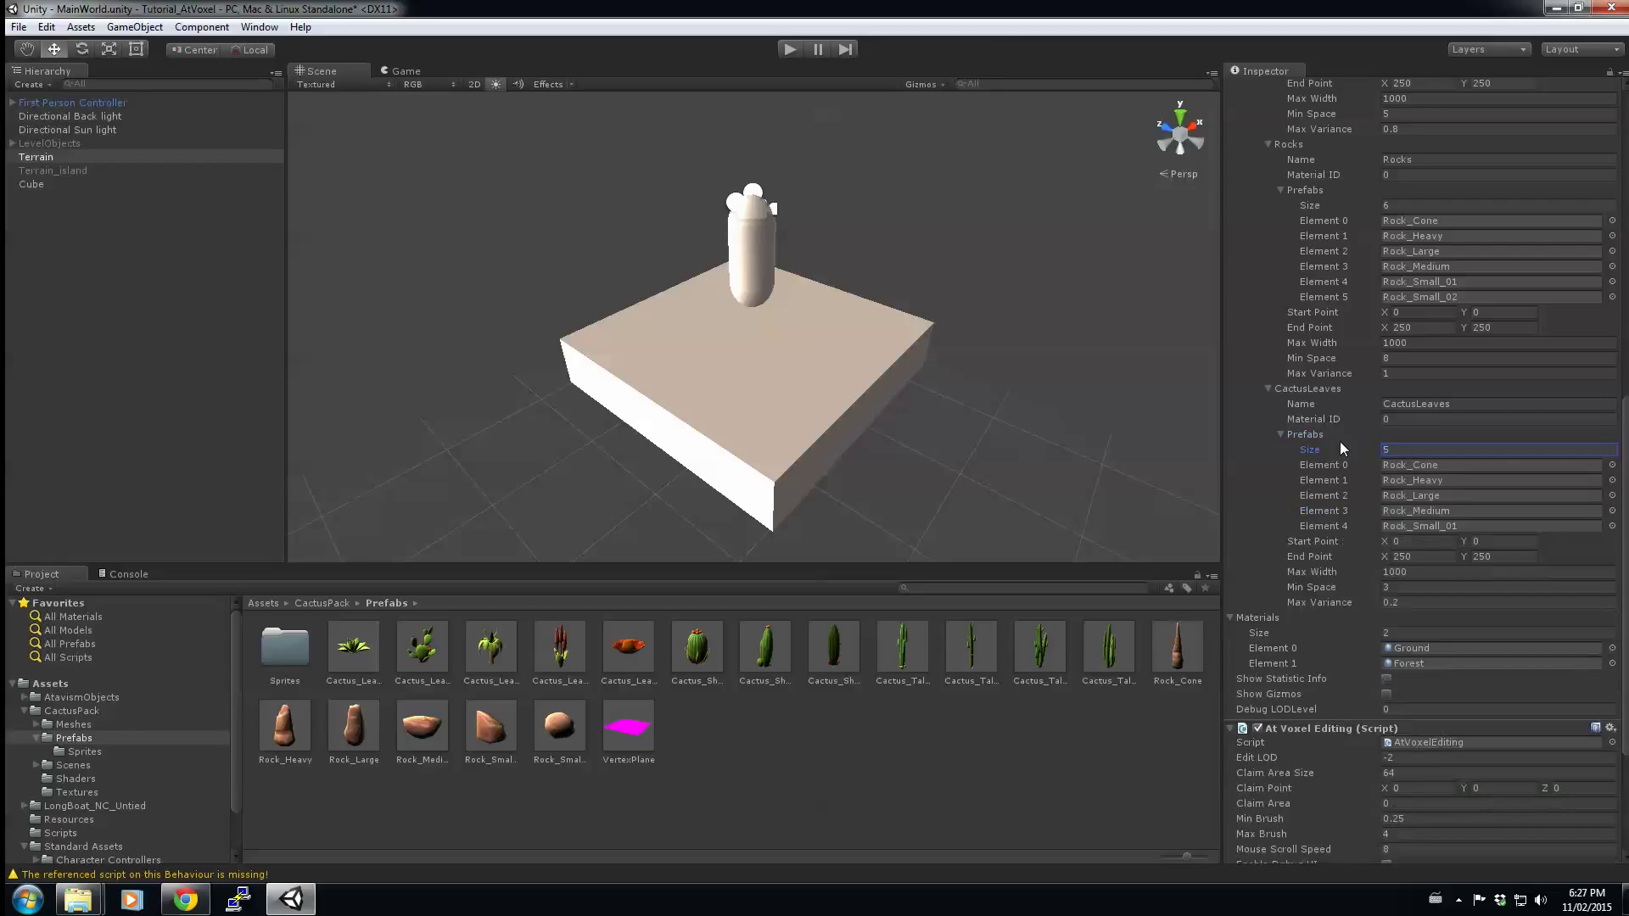
drag(363, 646, 1468, 466)
drag(437, 662, 1462, 480)
drag(490, 650, 1412, 498)
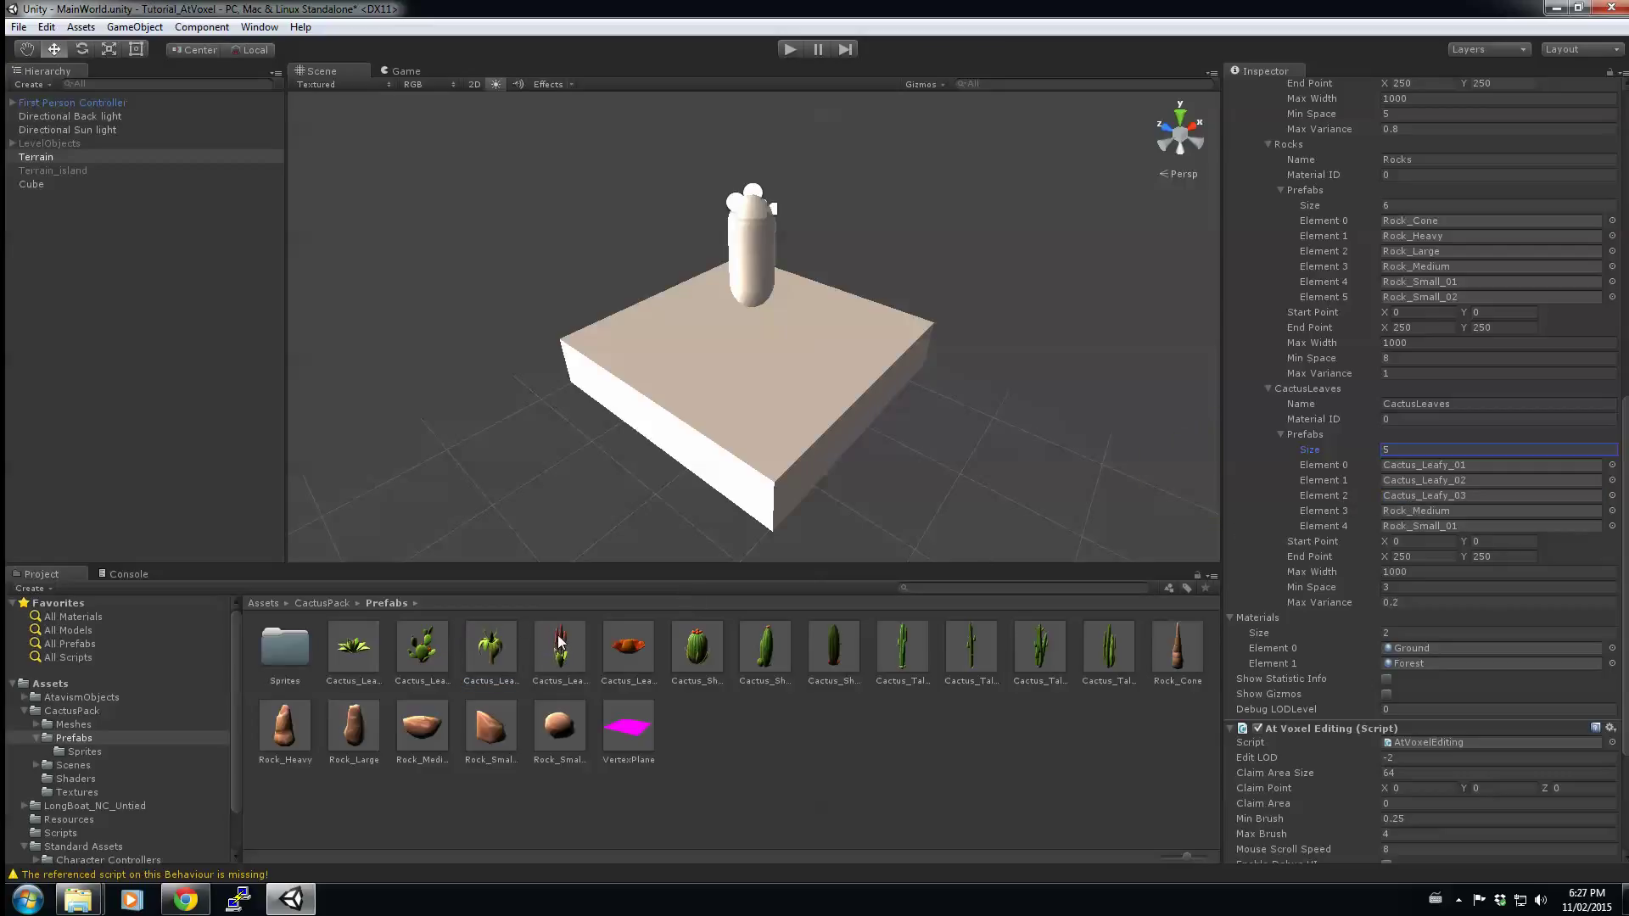
drag(564, 642, 1408, 510)
drag(636, 649, 1448, 535)
Enter play mode to view the sand terrain populated with cacti, rocks and leafy cacti.
click(790, 47)
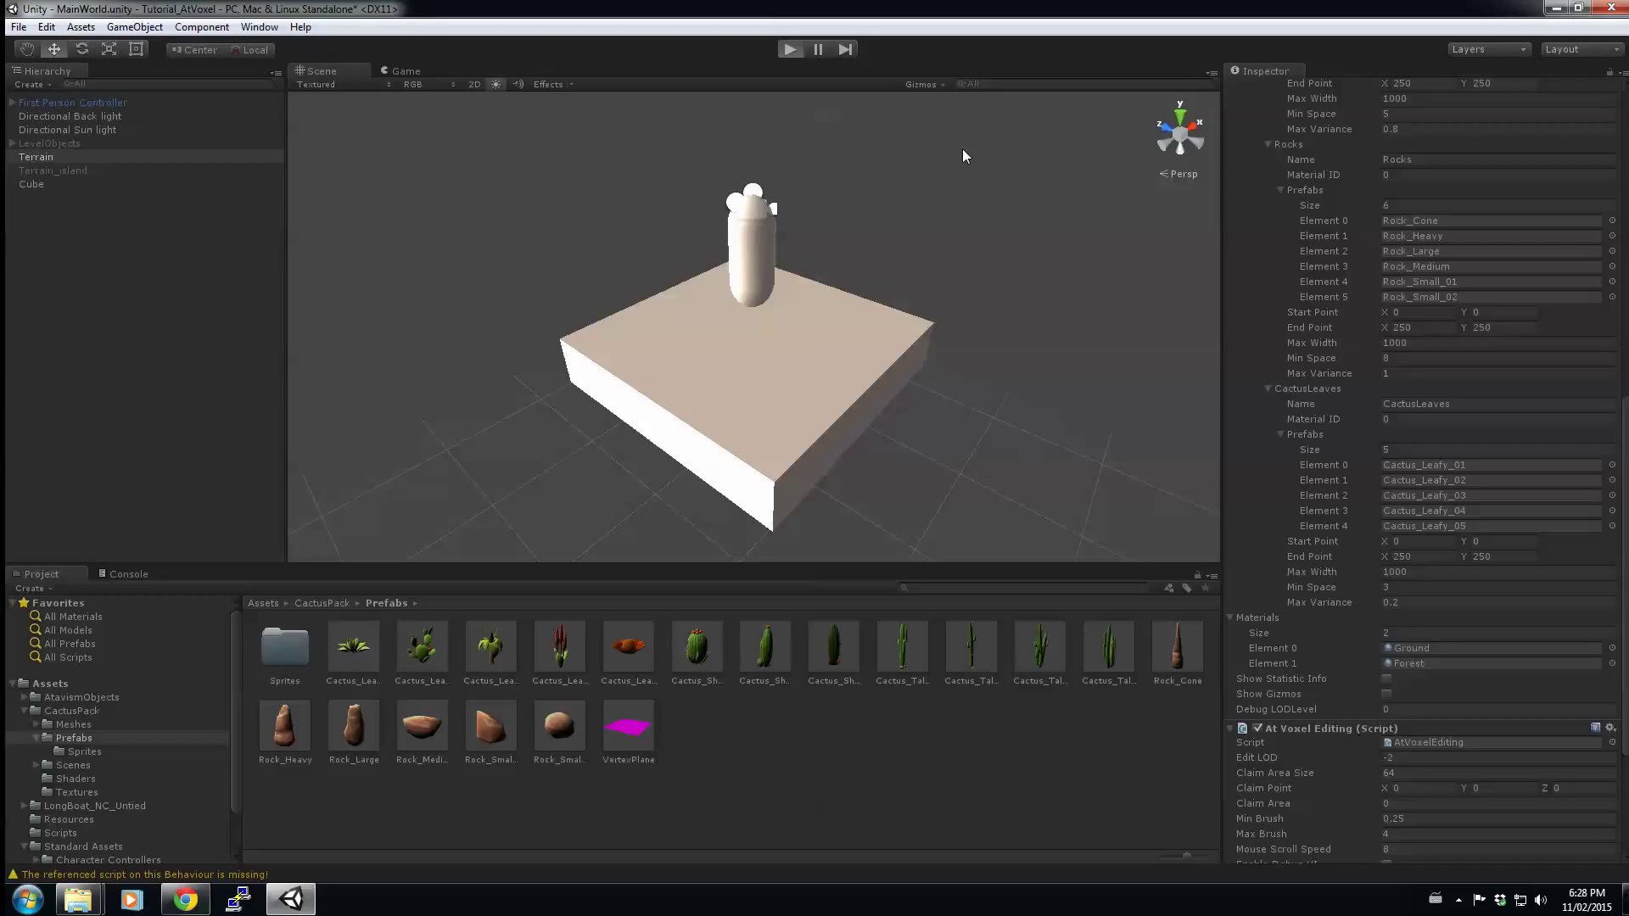
key(ctrl+p)
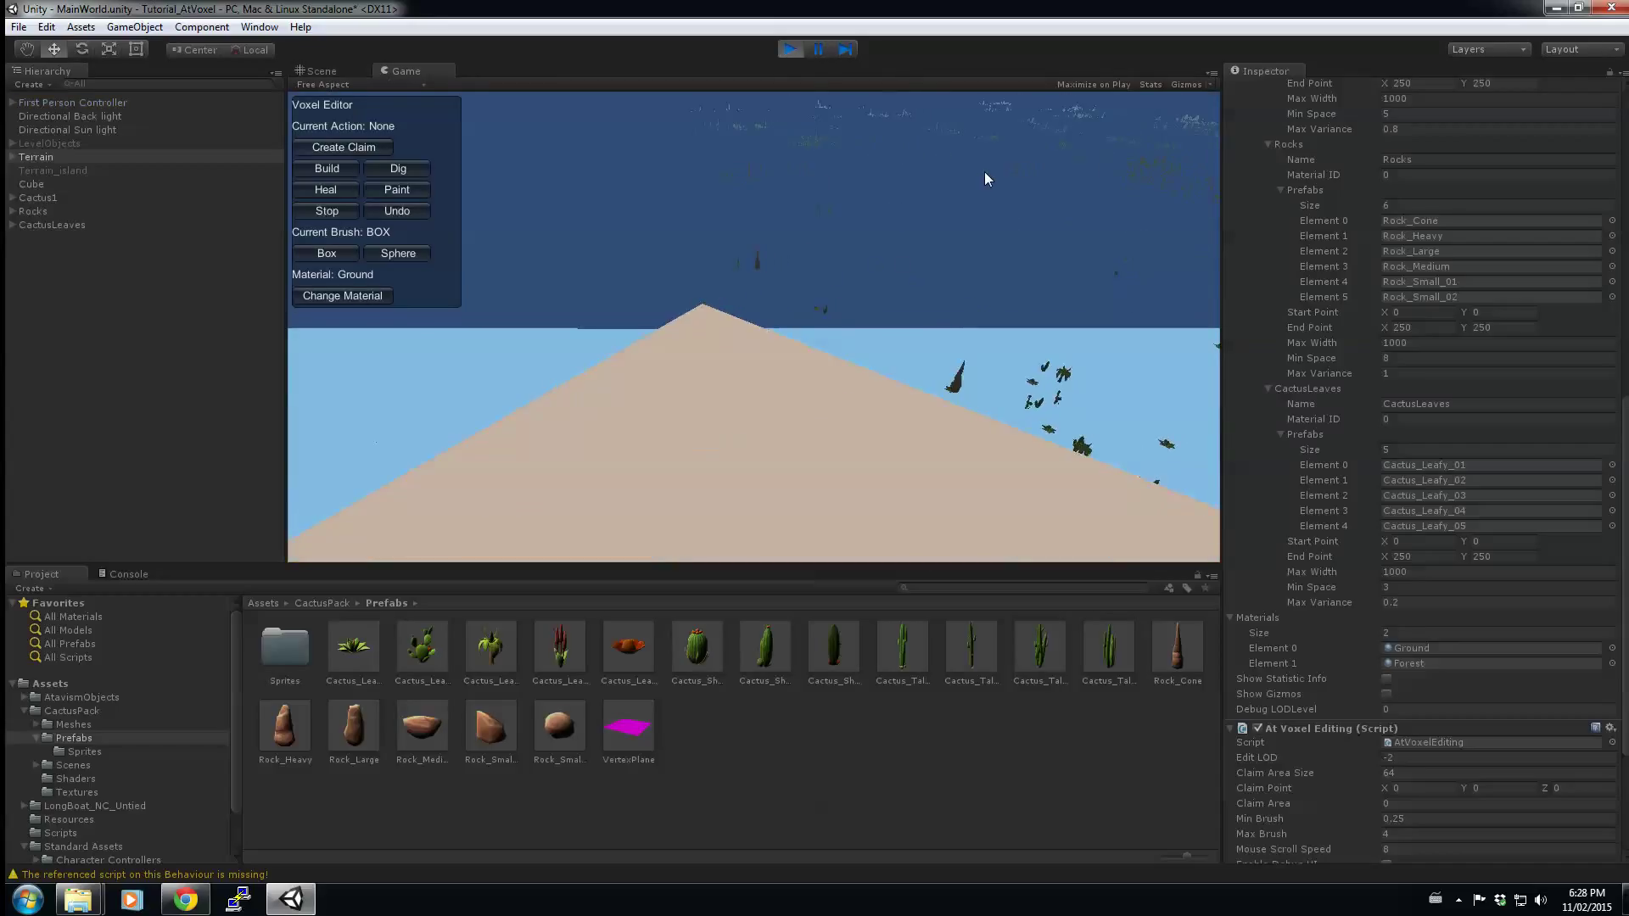